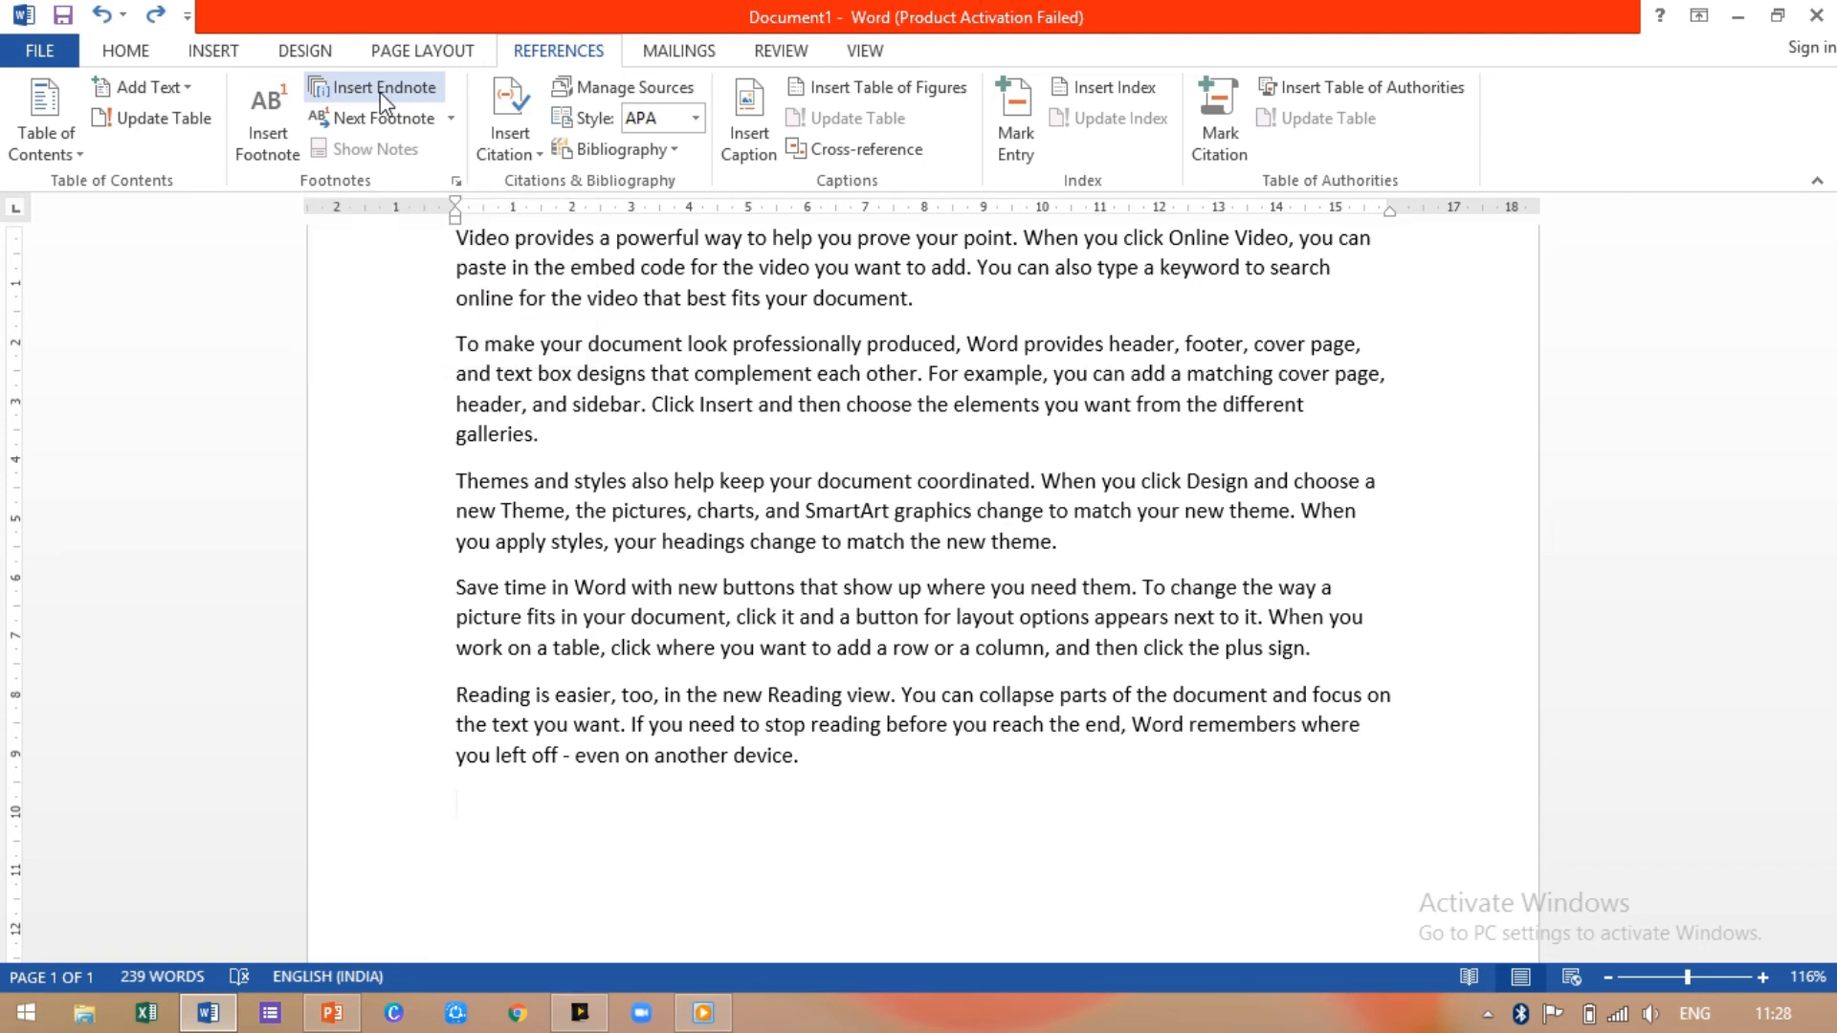
# Step: Add an endnote containing the author's name, then insert an empty footnote 1 at the page bottom
pyautogui.click(378, 91)
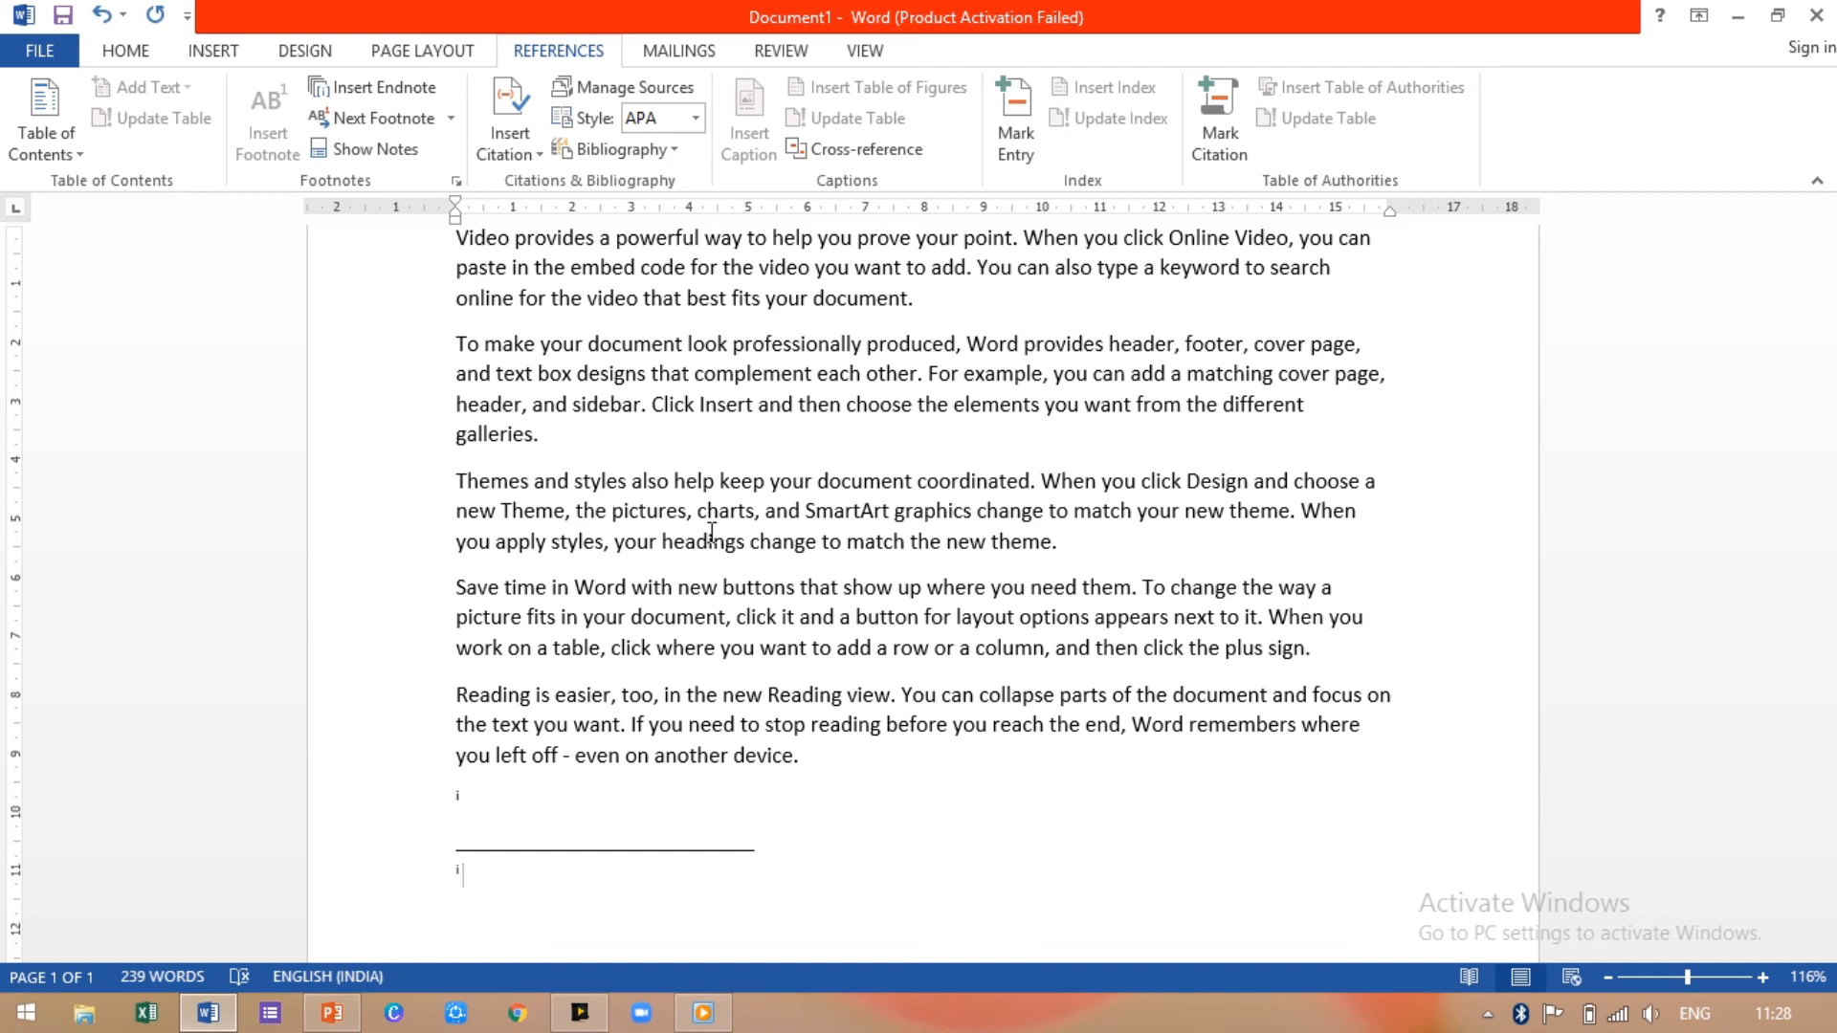
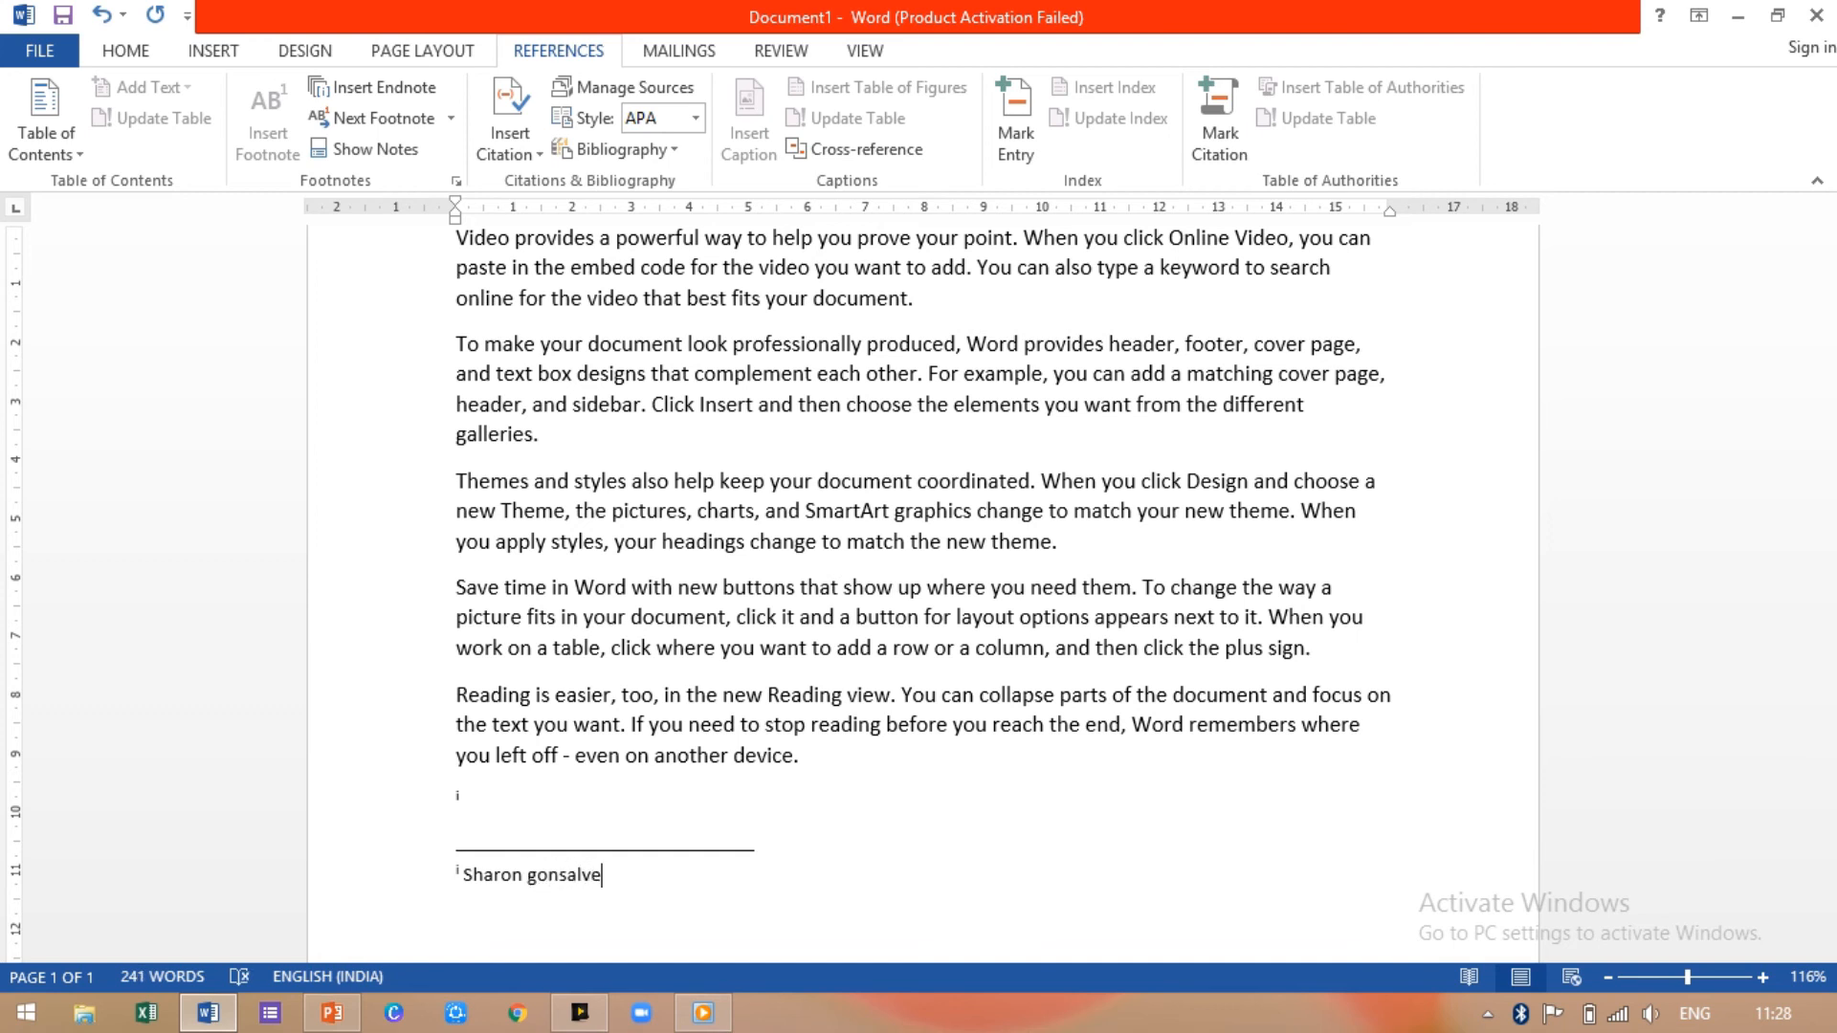
pyautogui.click(921, 826)
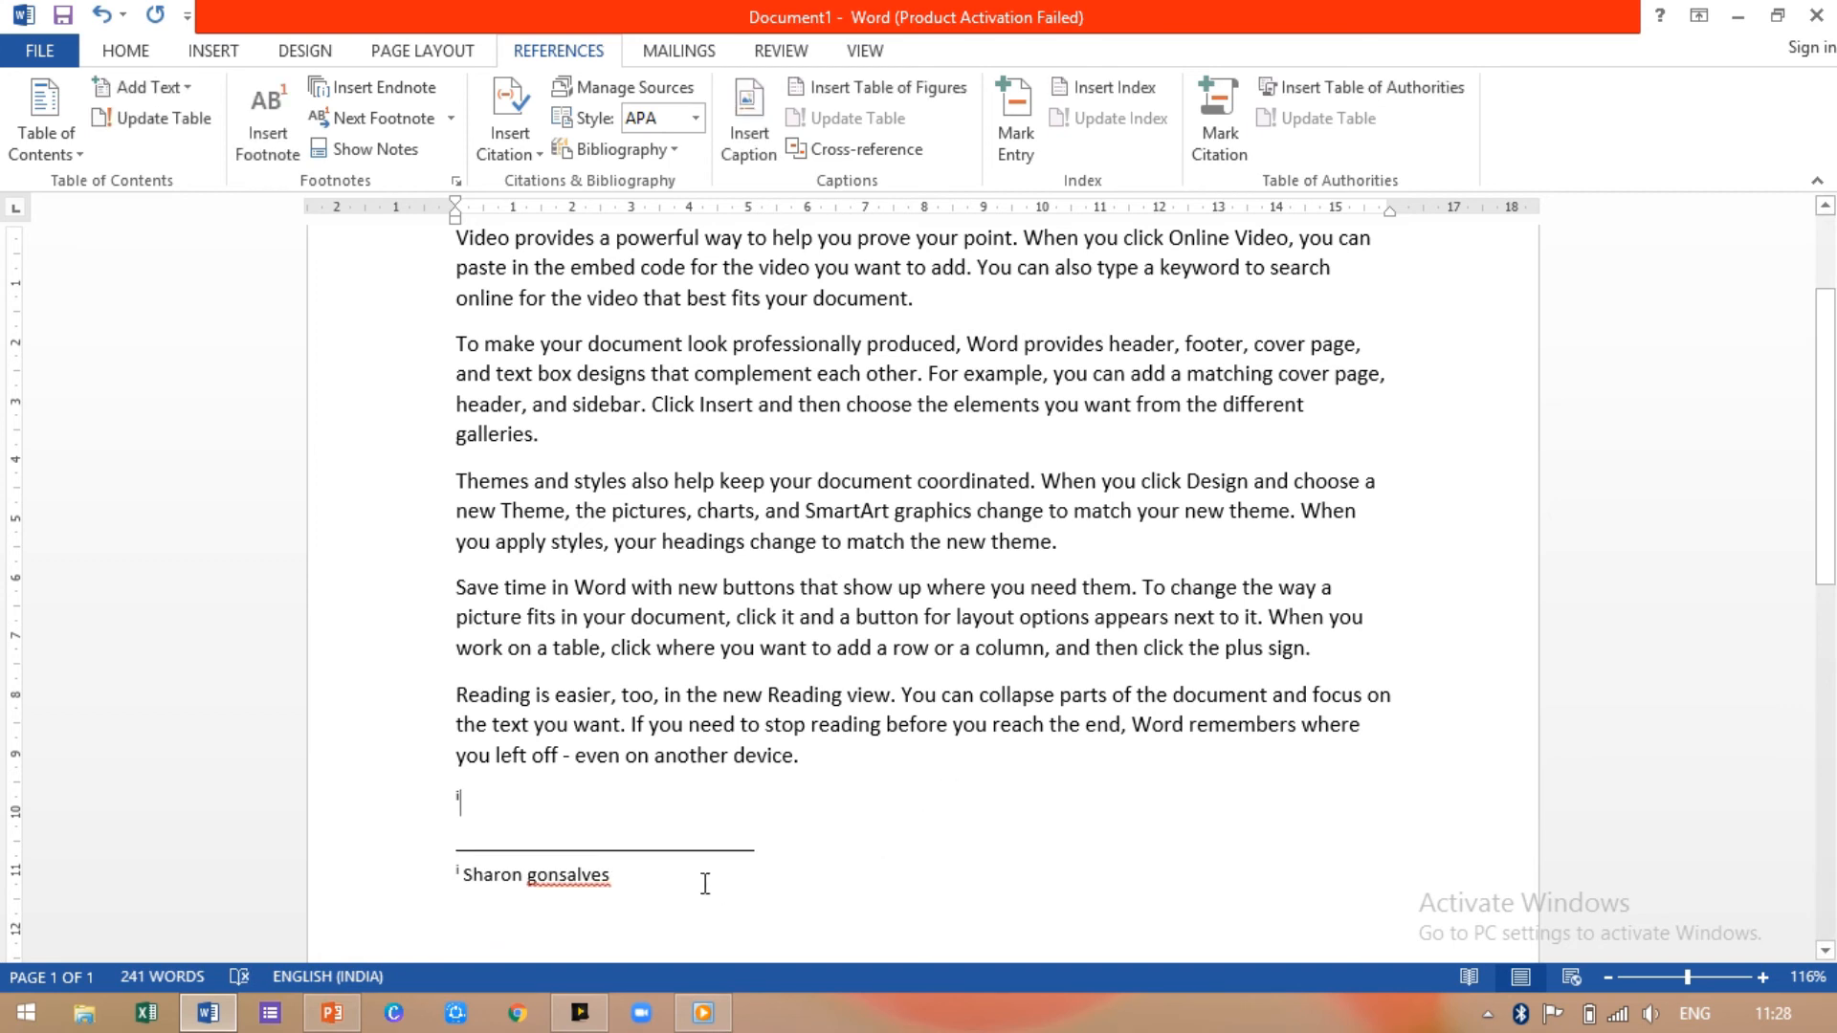
pyautogui.click(261, 119)
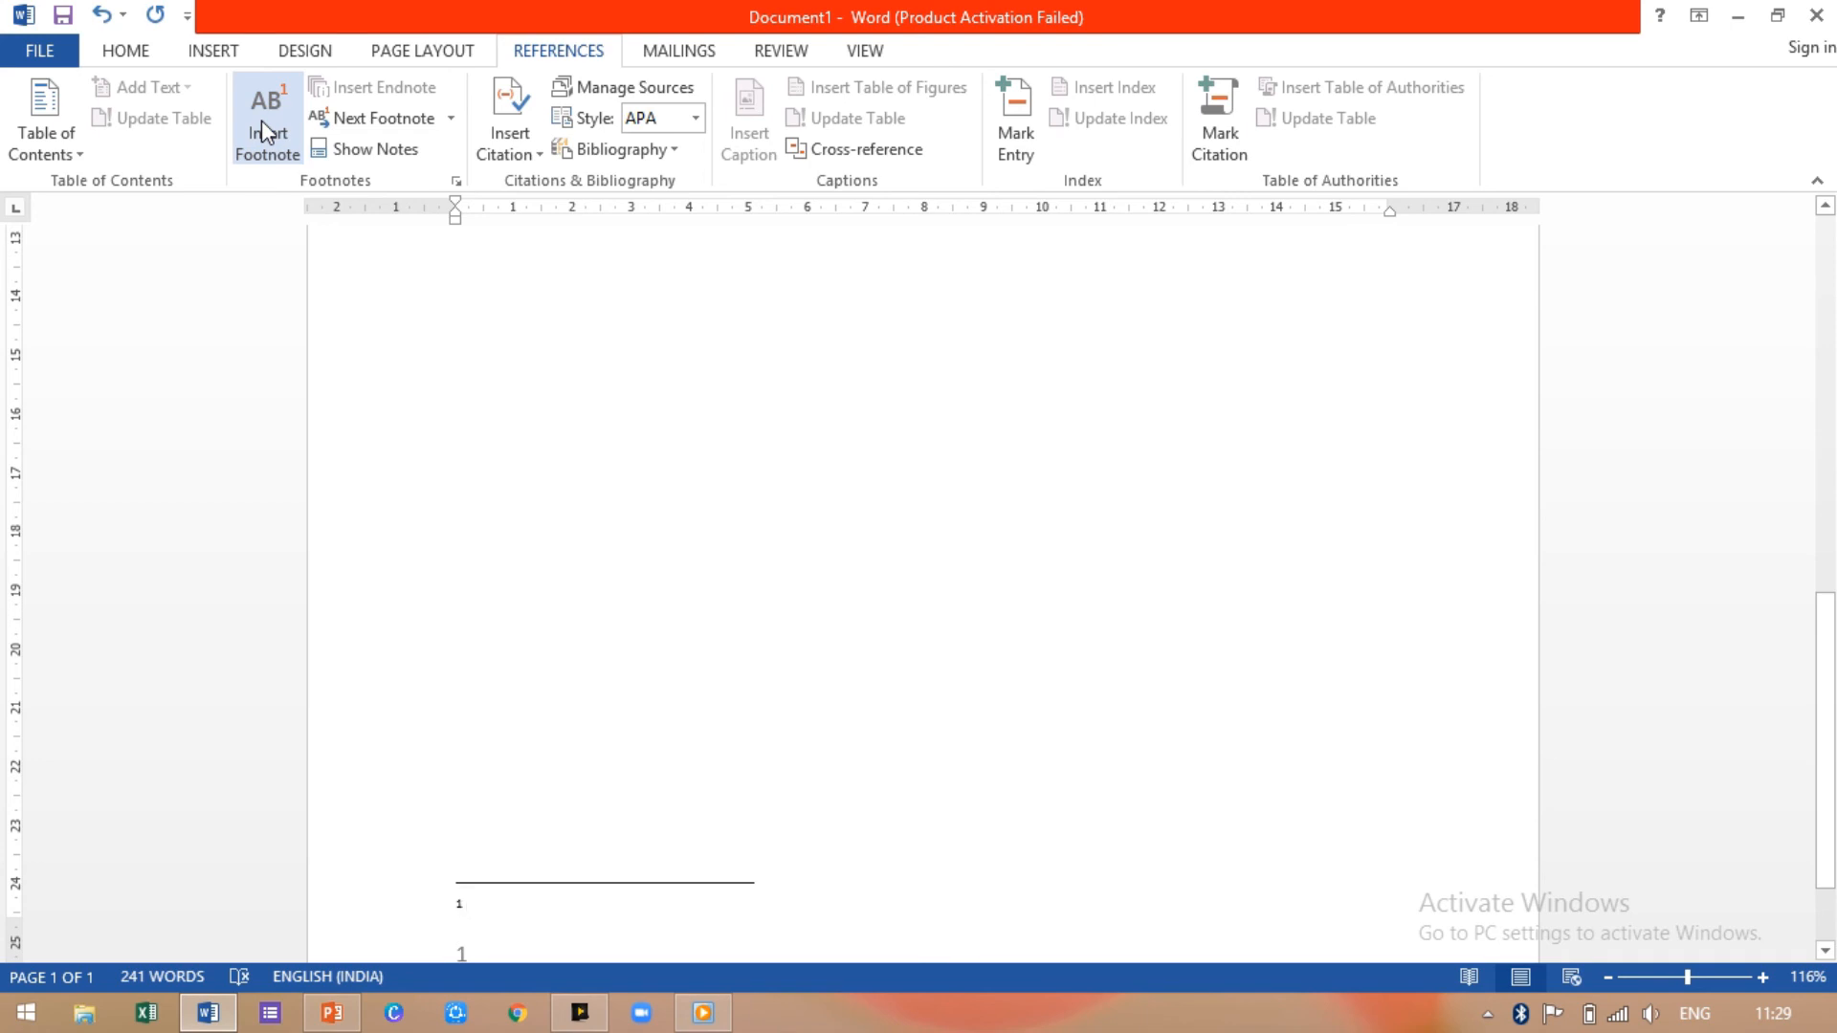
# Step: Scroll down to footnote 1 and type the author's name into it
pyautogui.moveTo(1817, 790)
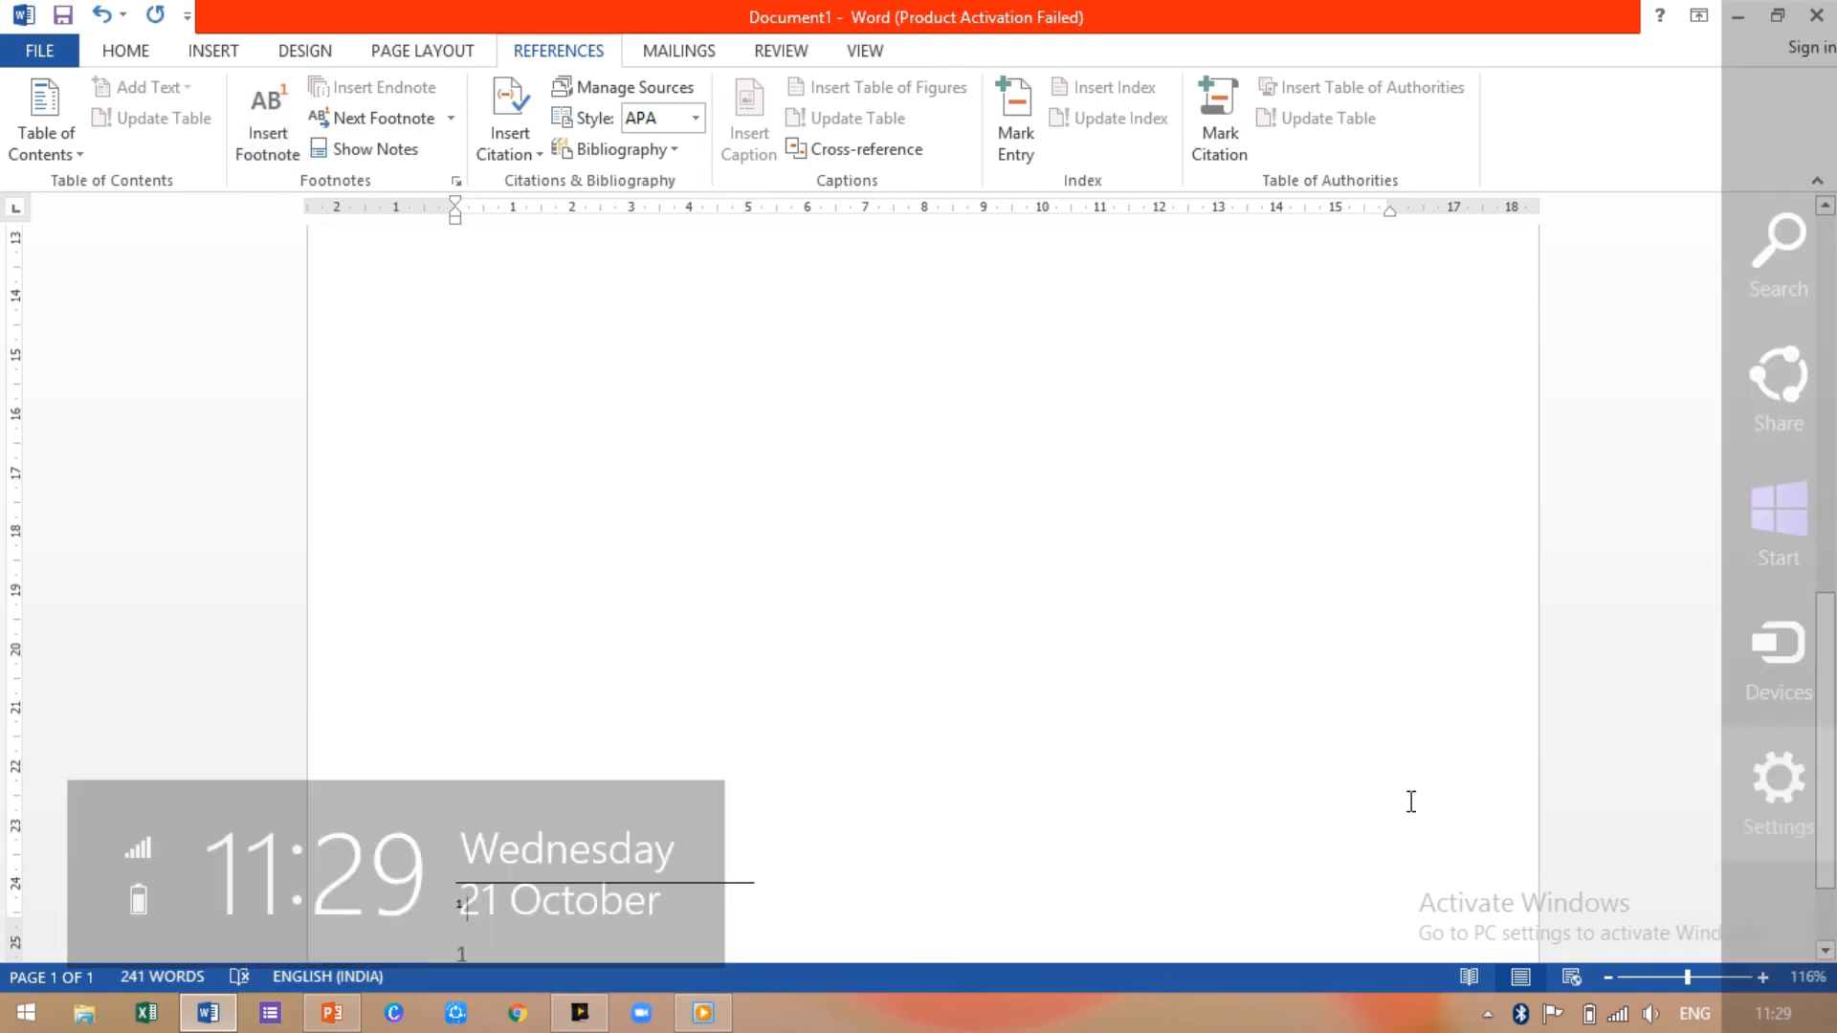
pyautogui.moveTo(1831, 796); pyautogui.dragTo(1831, 664)
pyautogui.scroll(5, 1831, 664)
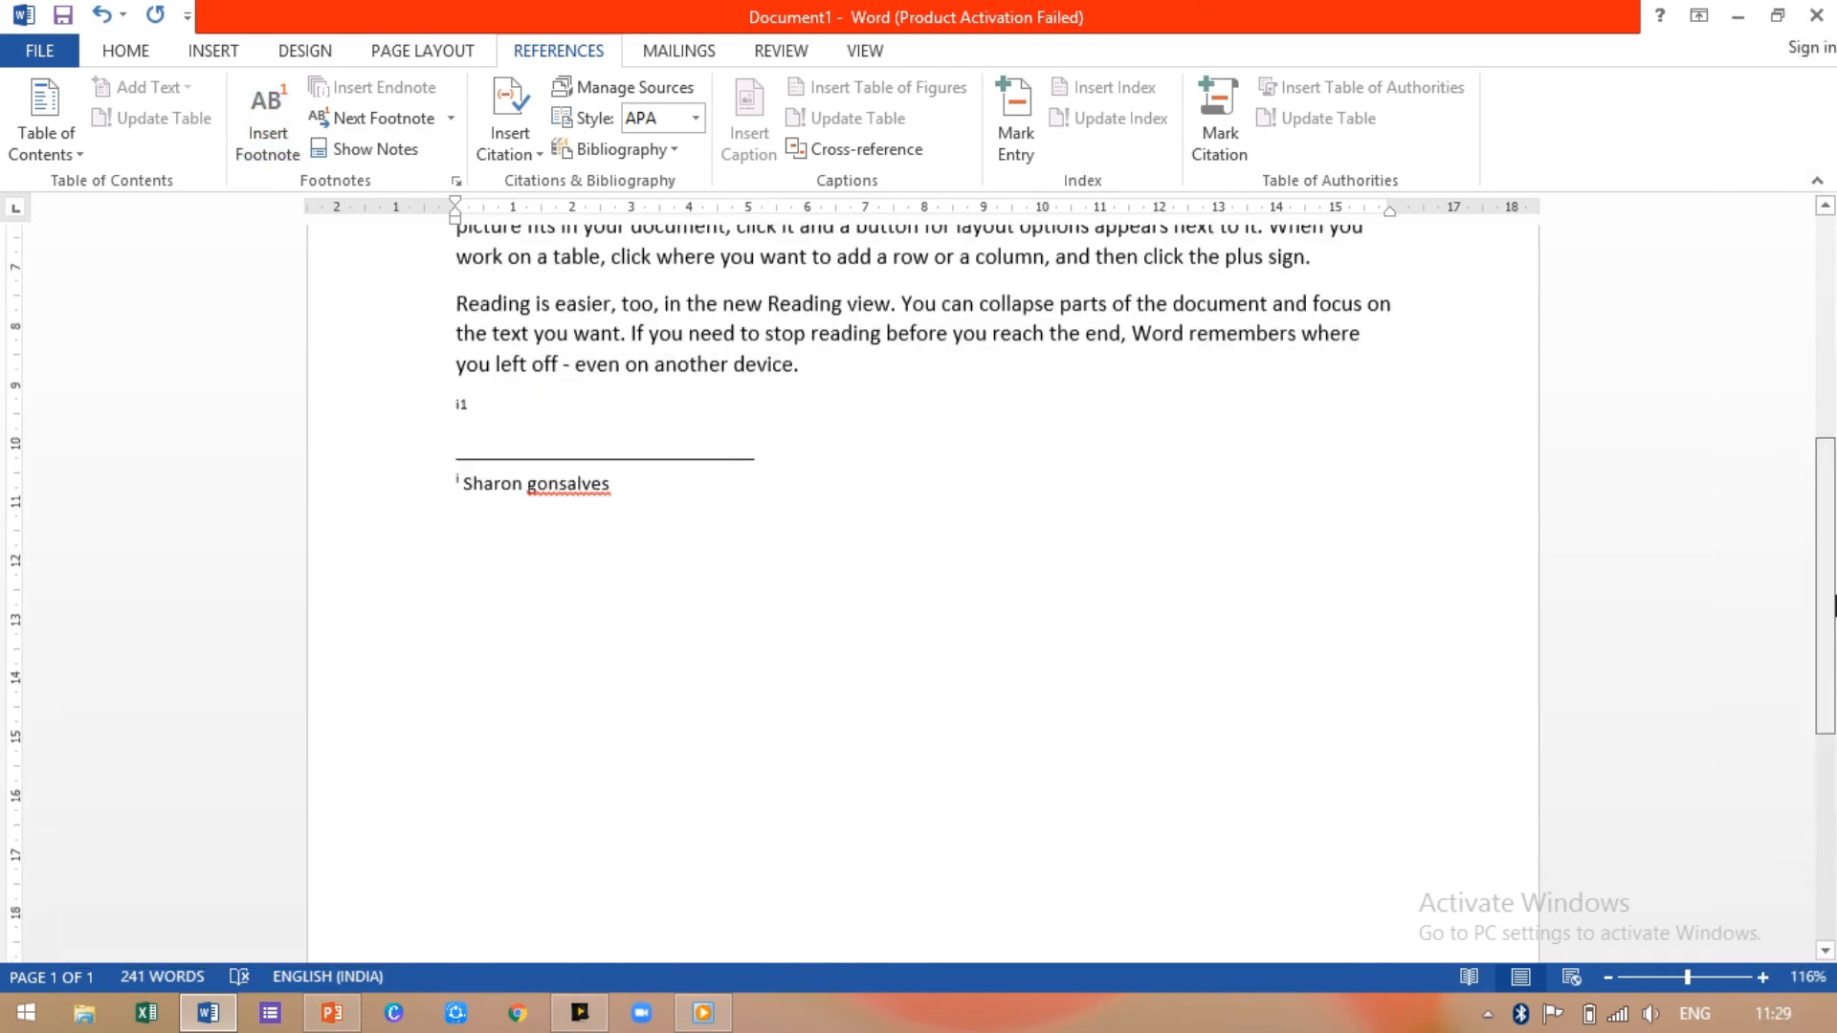
pyautogui.moveTo(1836, 589); pyautogui.dragTo(1832, 933)
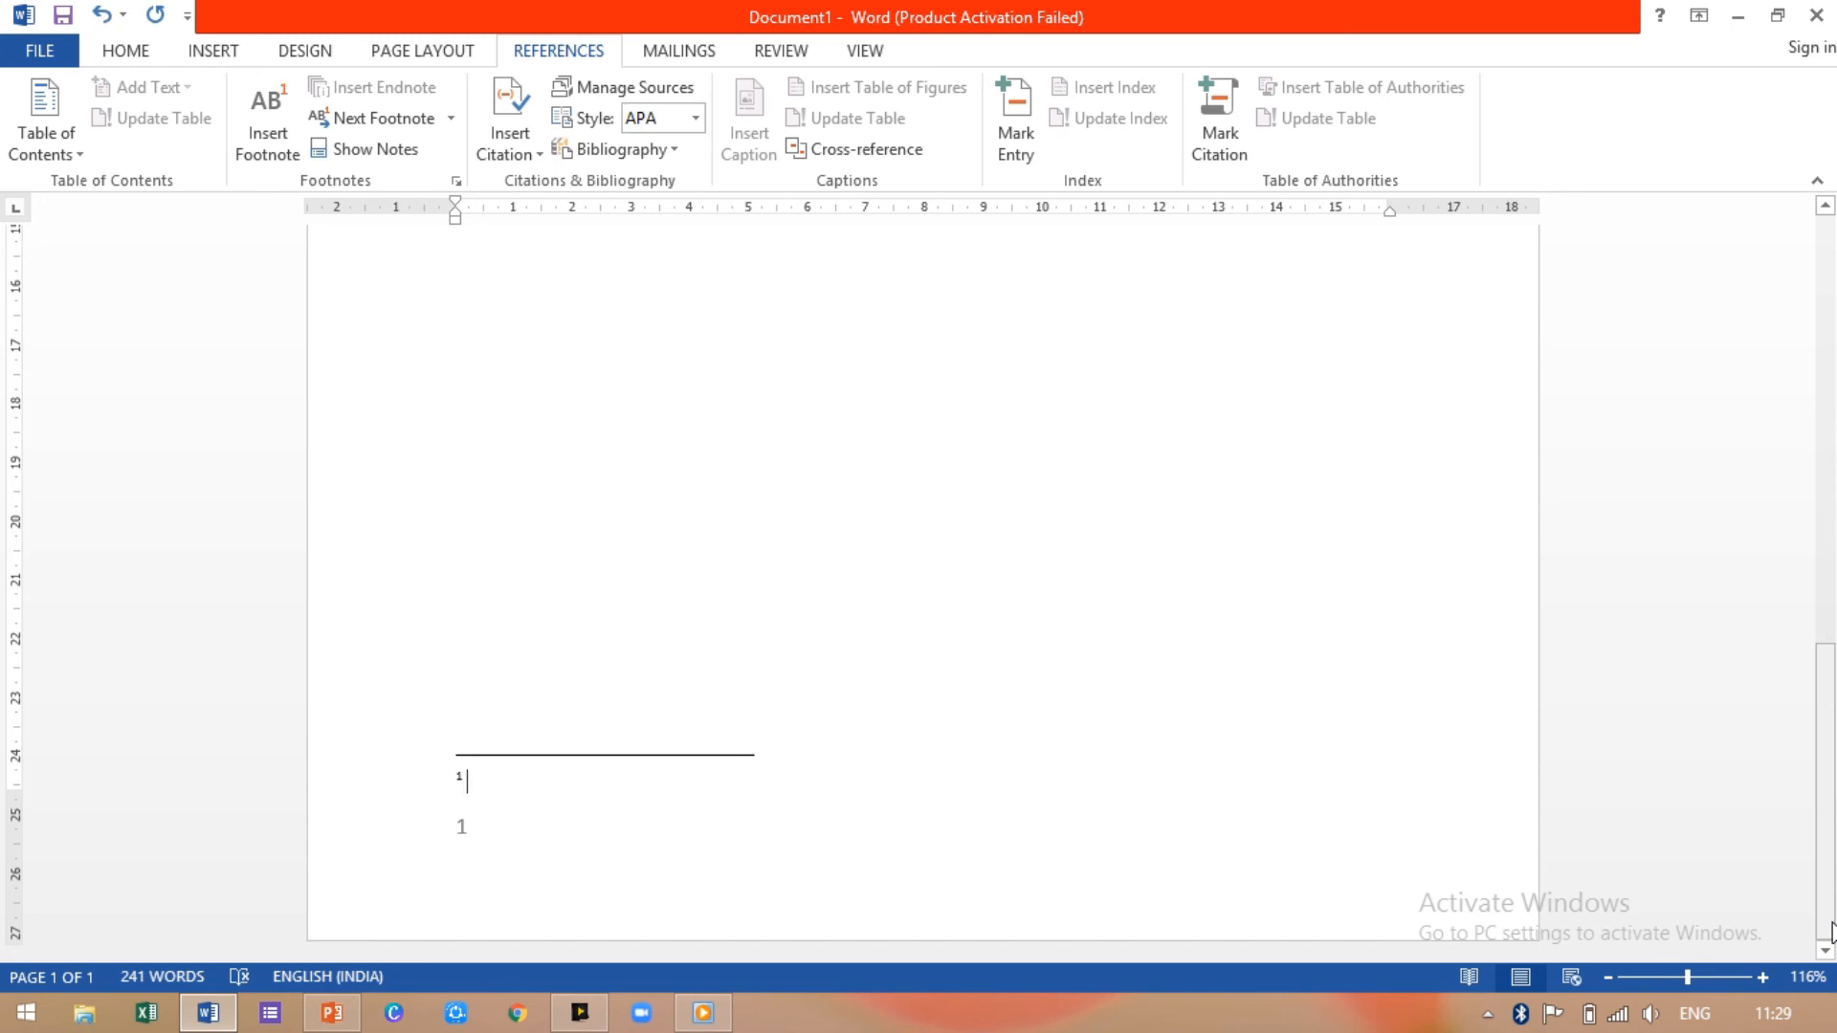
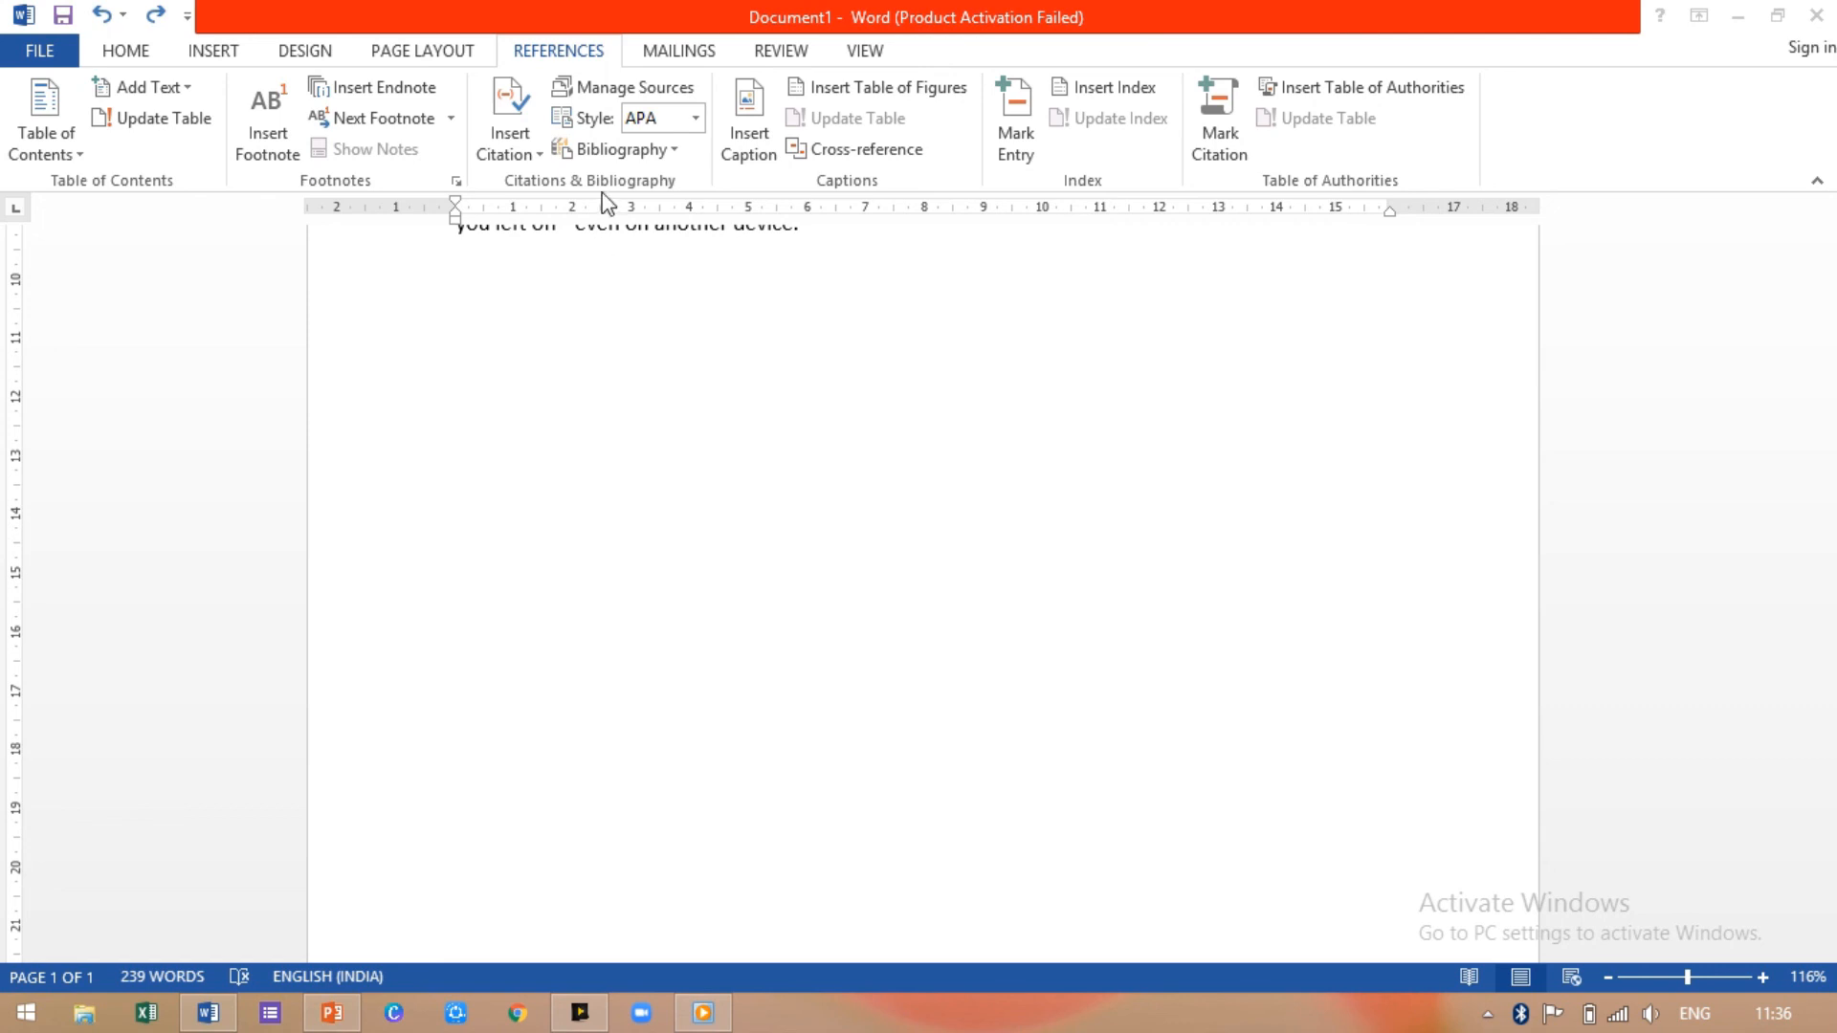
# Step: Open the Footnote and Endnote settings and bring up the Symbol picker for a custom mark
pyautogui.click(564, 48)
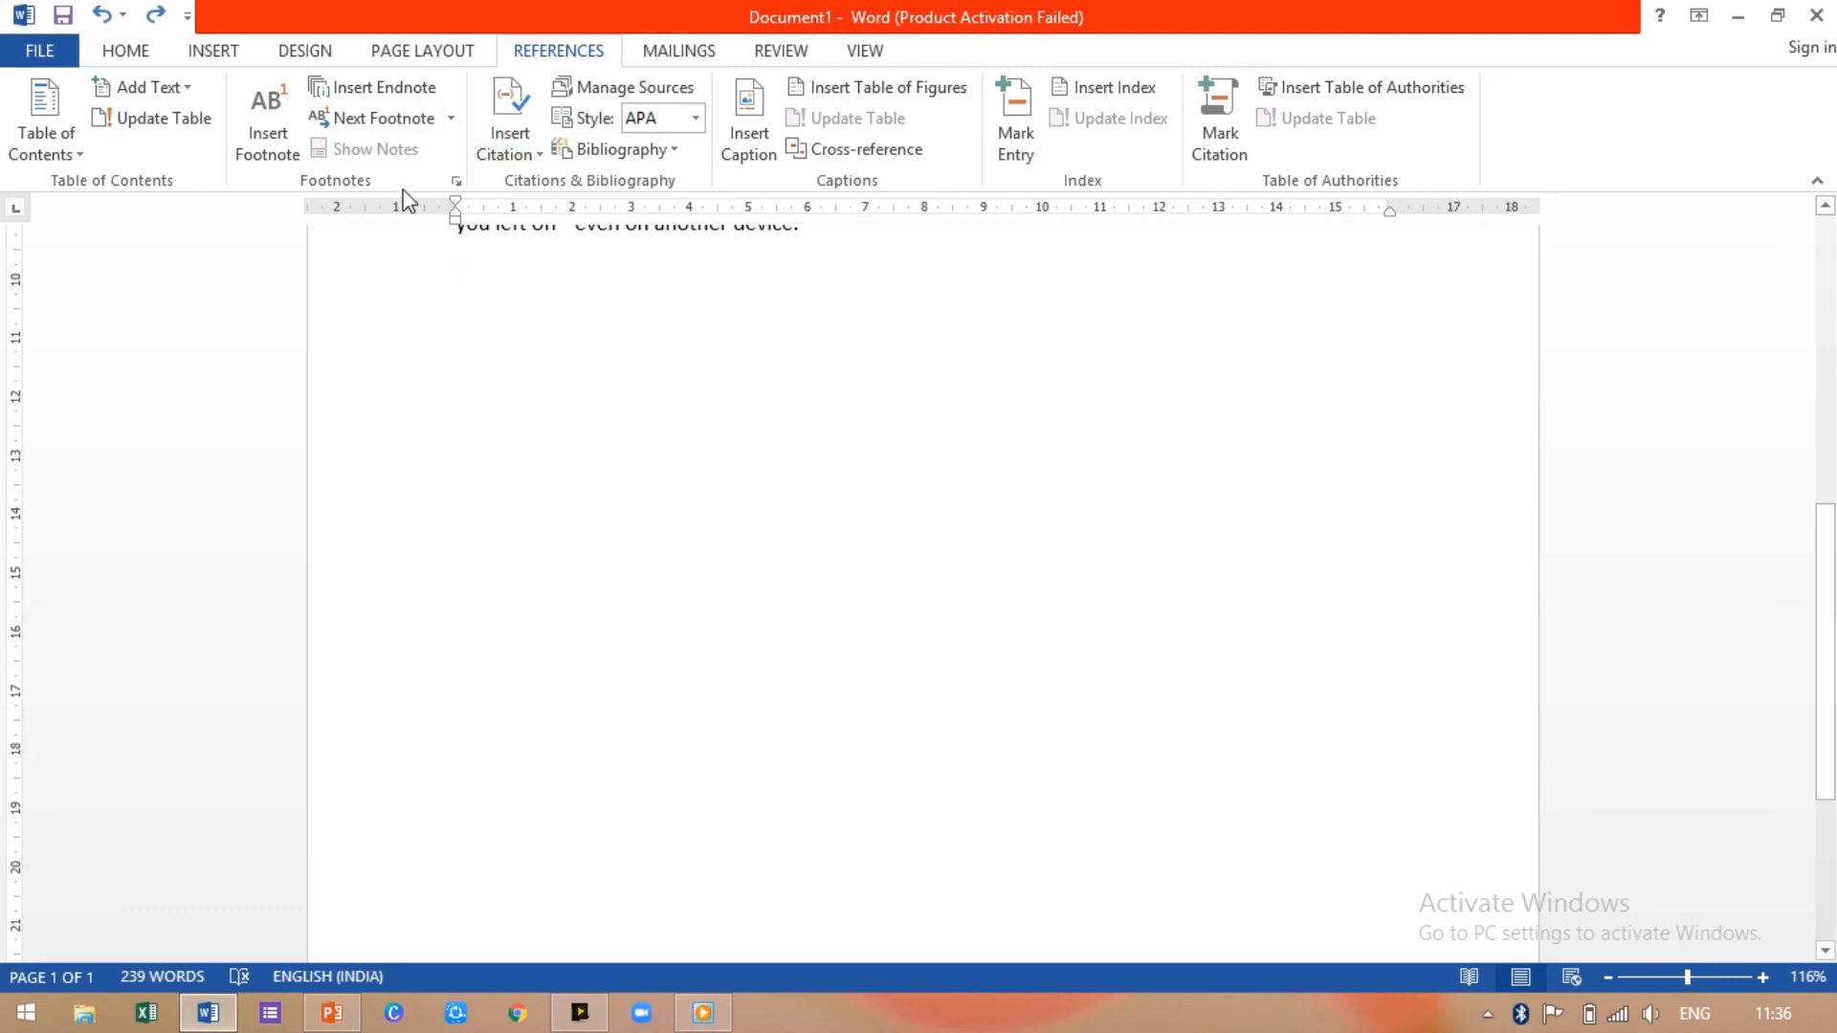
pyautogui.click(459, 185)
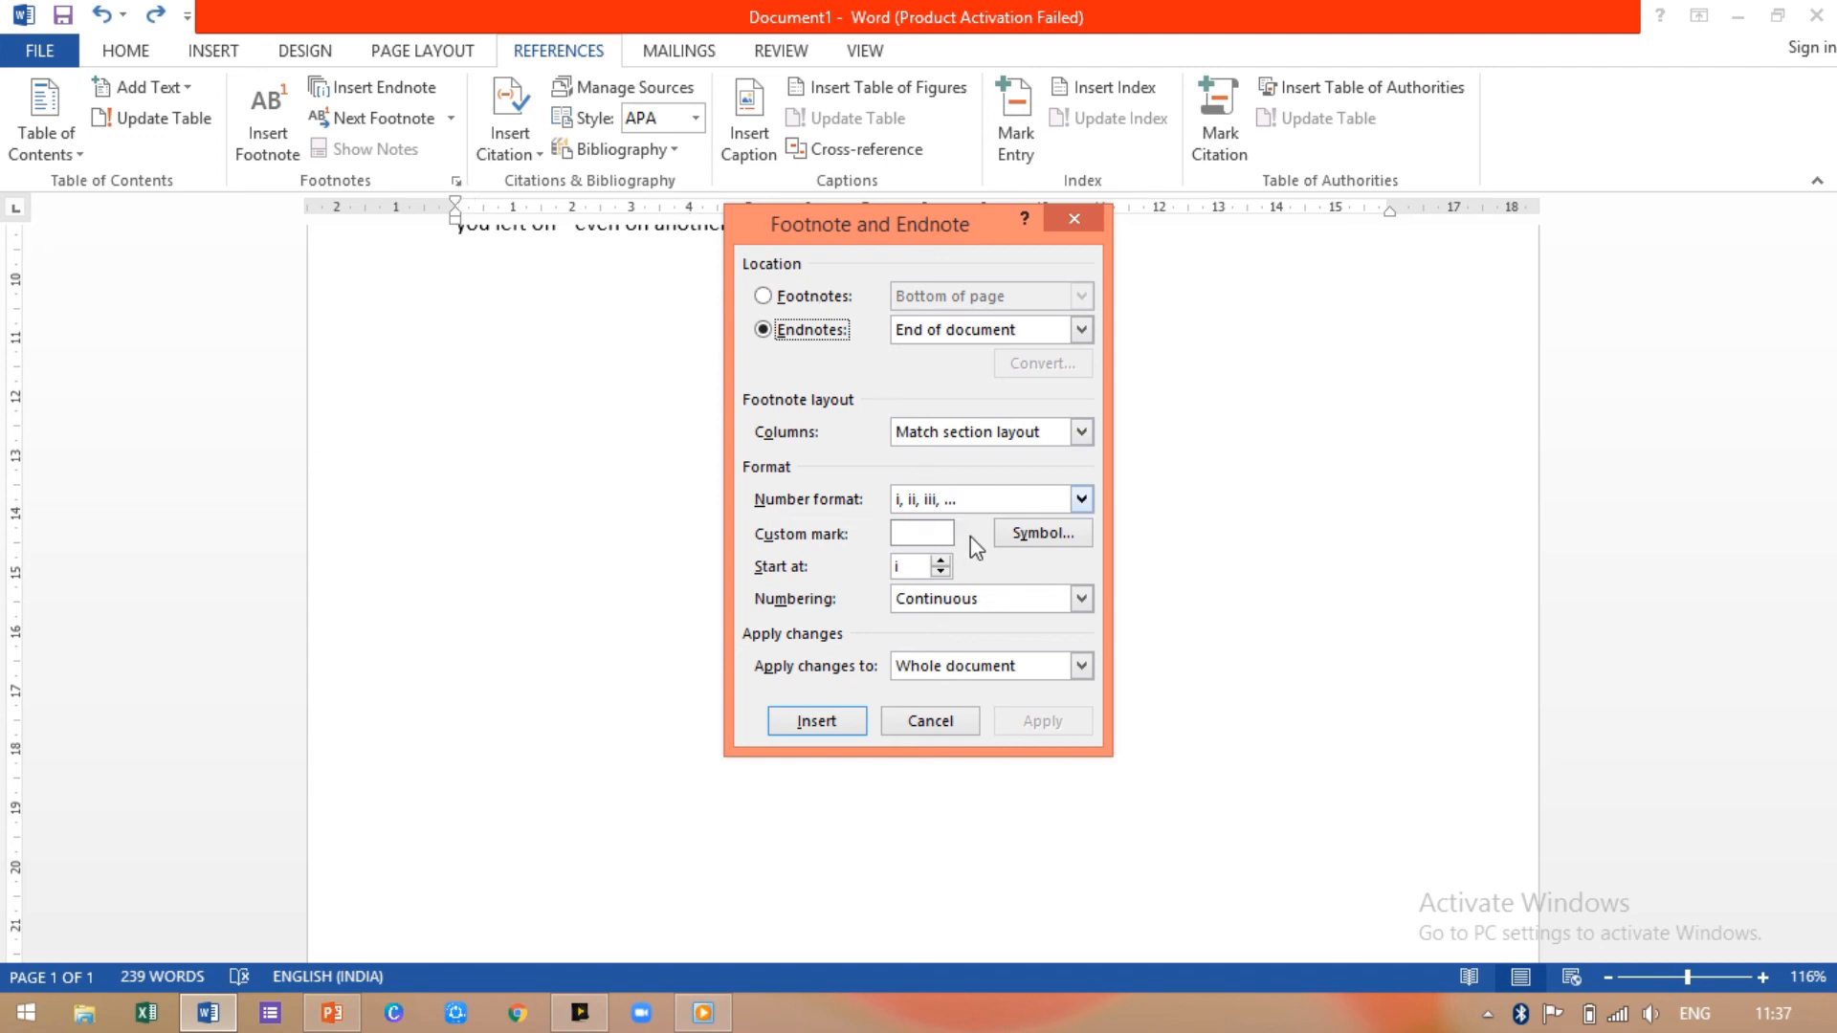
pyautogui.click(1041, 532)
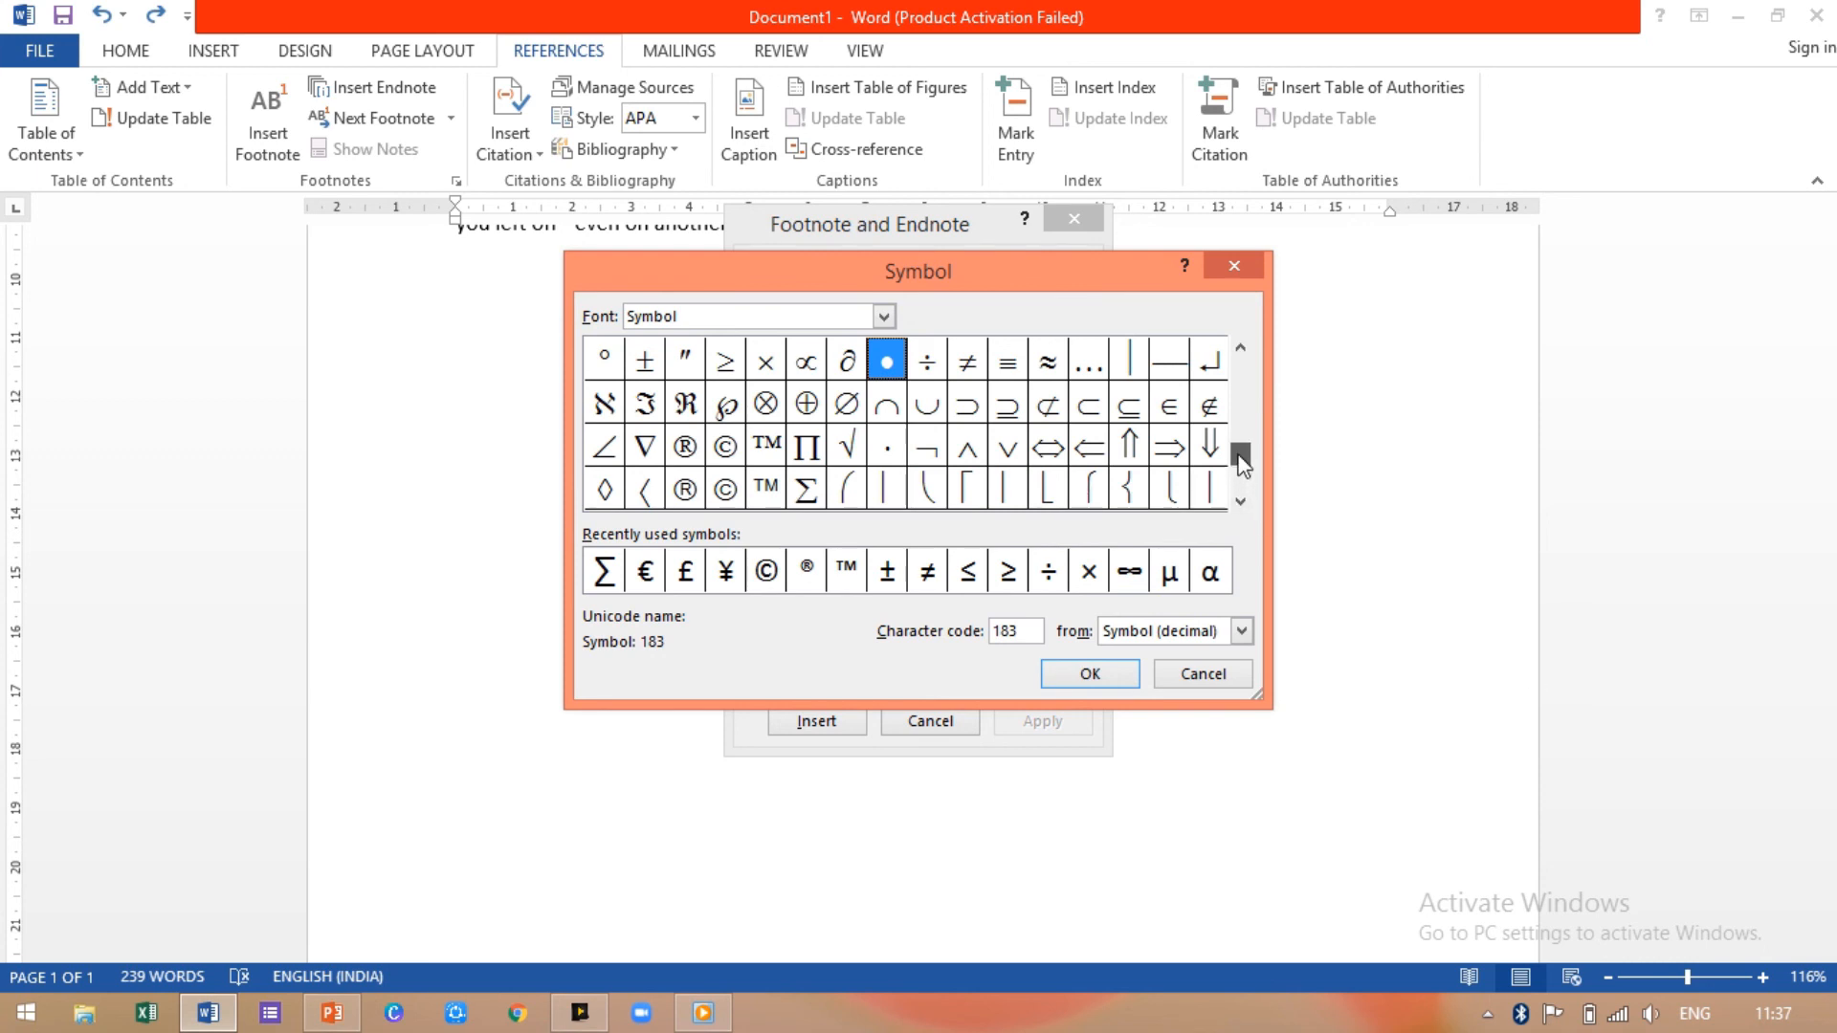
# Step: Scroll through the symbol grid and show character codes in hexadecimal
pyautogui.moveTo(1238, 454); pyautogui.dragTo(1238, 409)
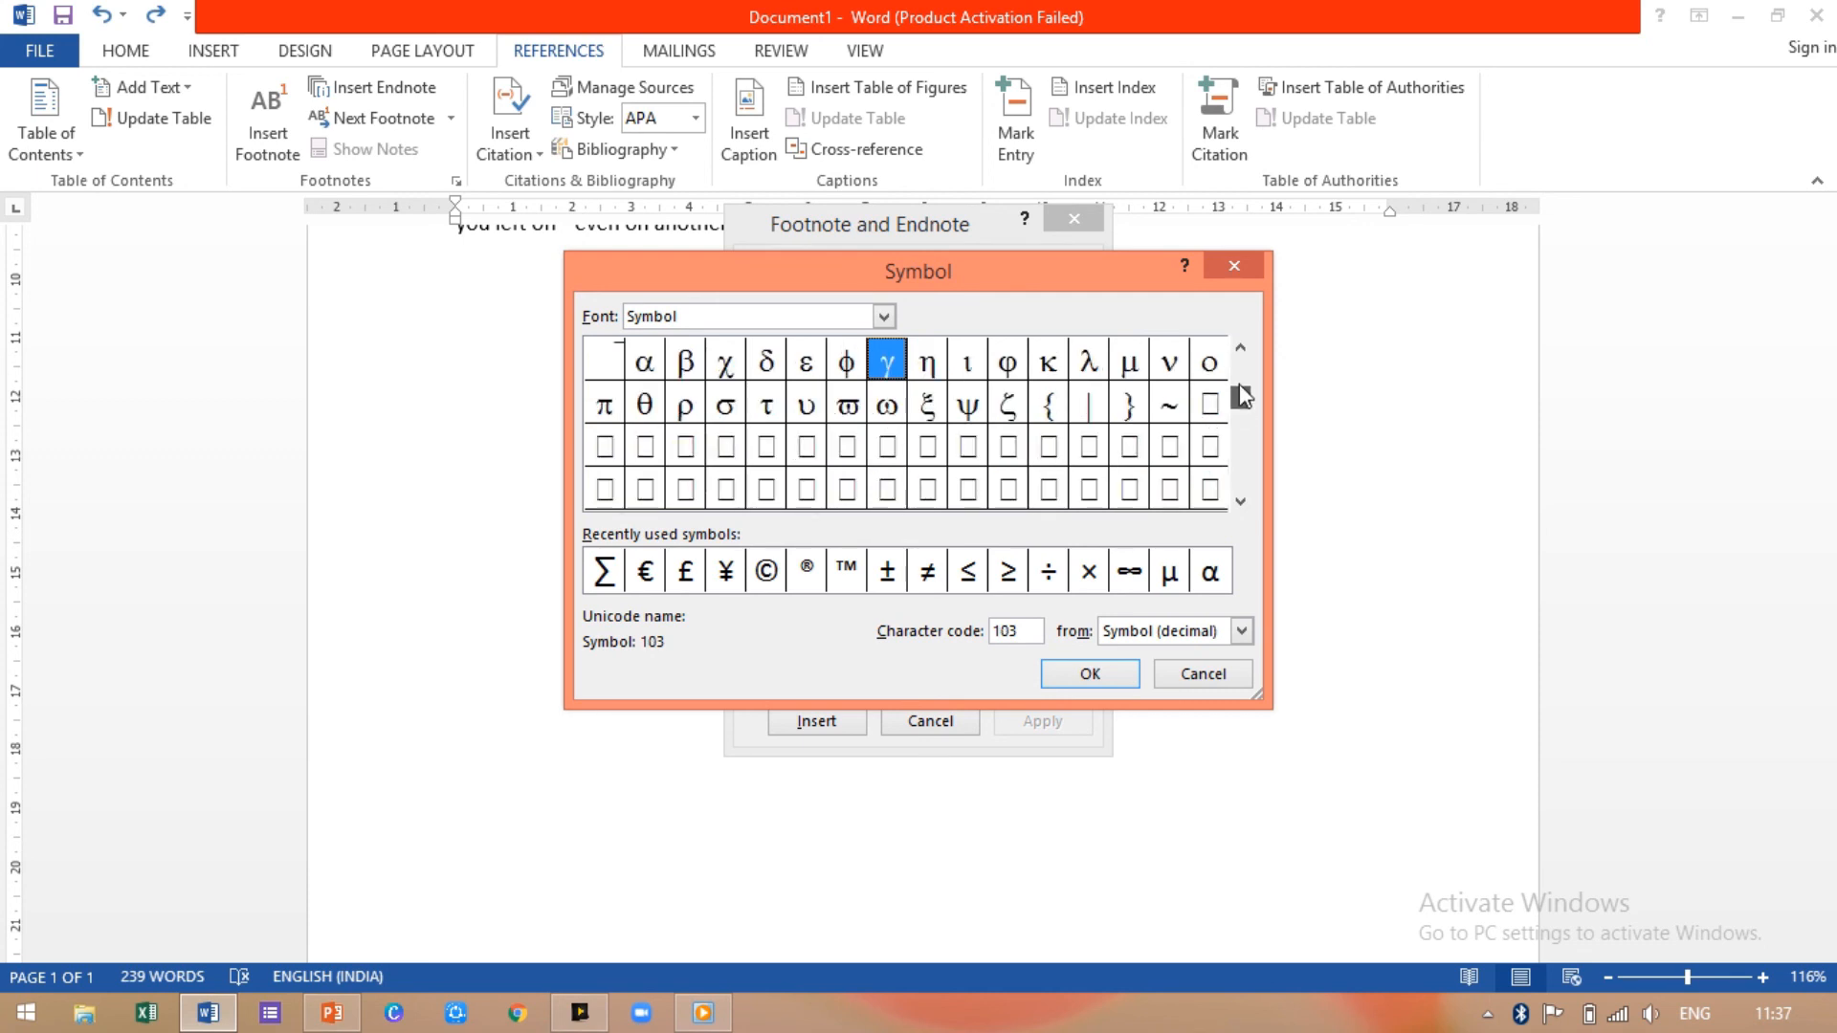
pyautogui.click(1240, 381)
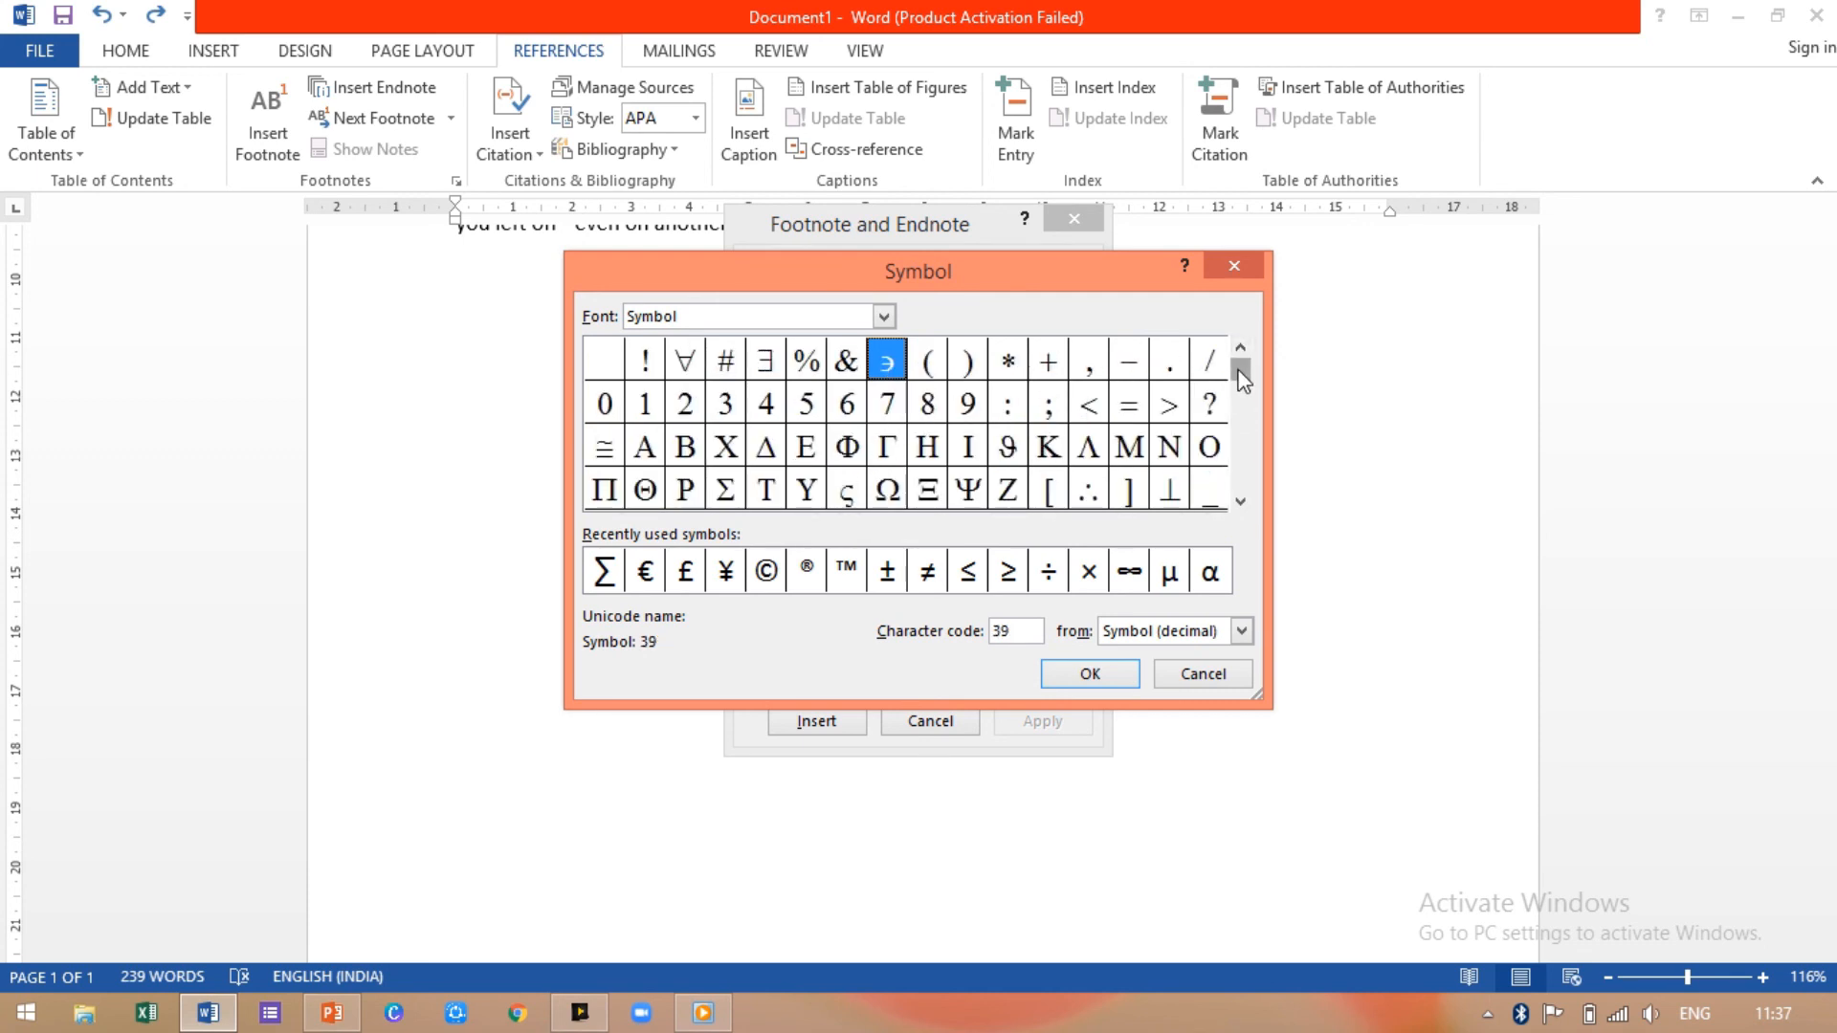
pyautogui.moveTo(1244, 376); pyautogui.dragTo(1239, 526)
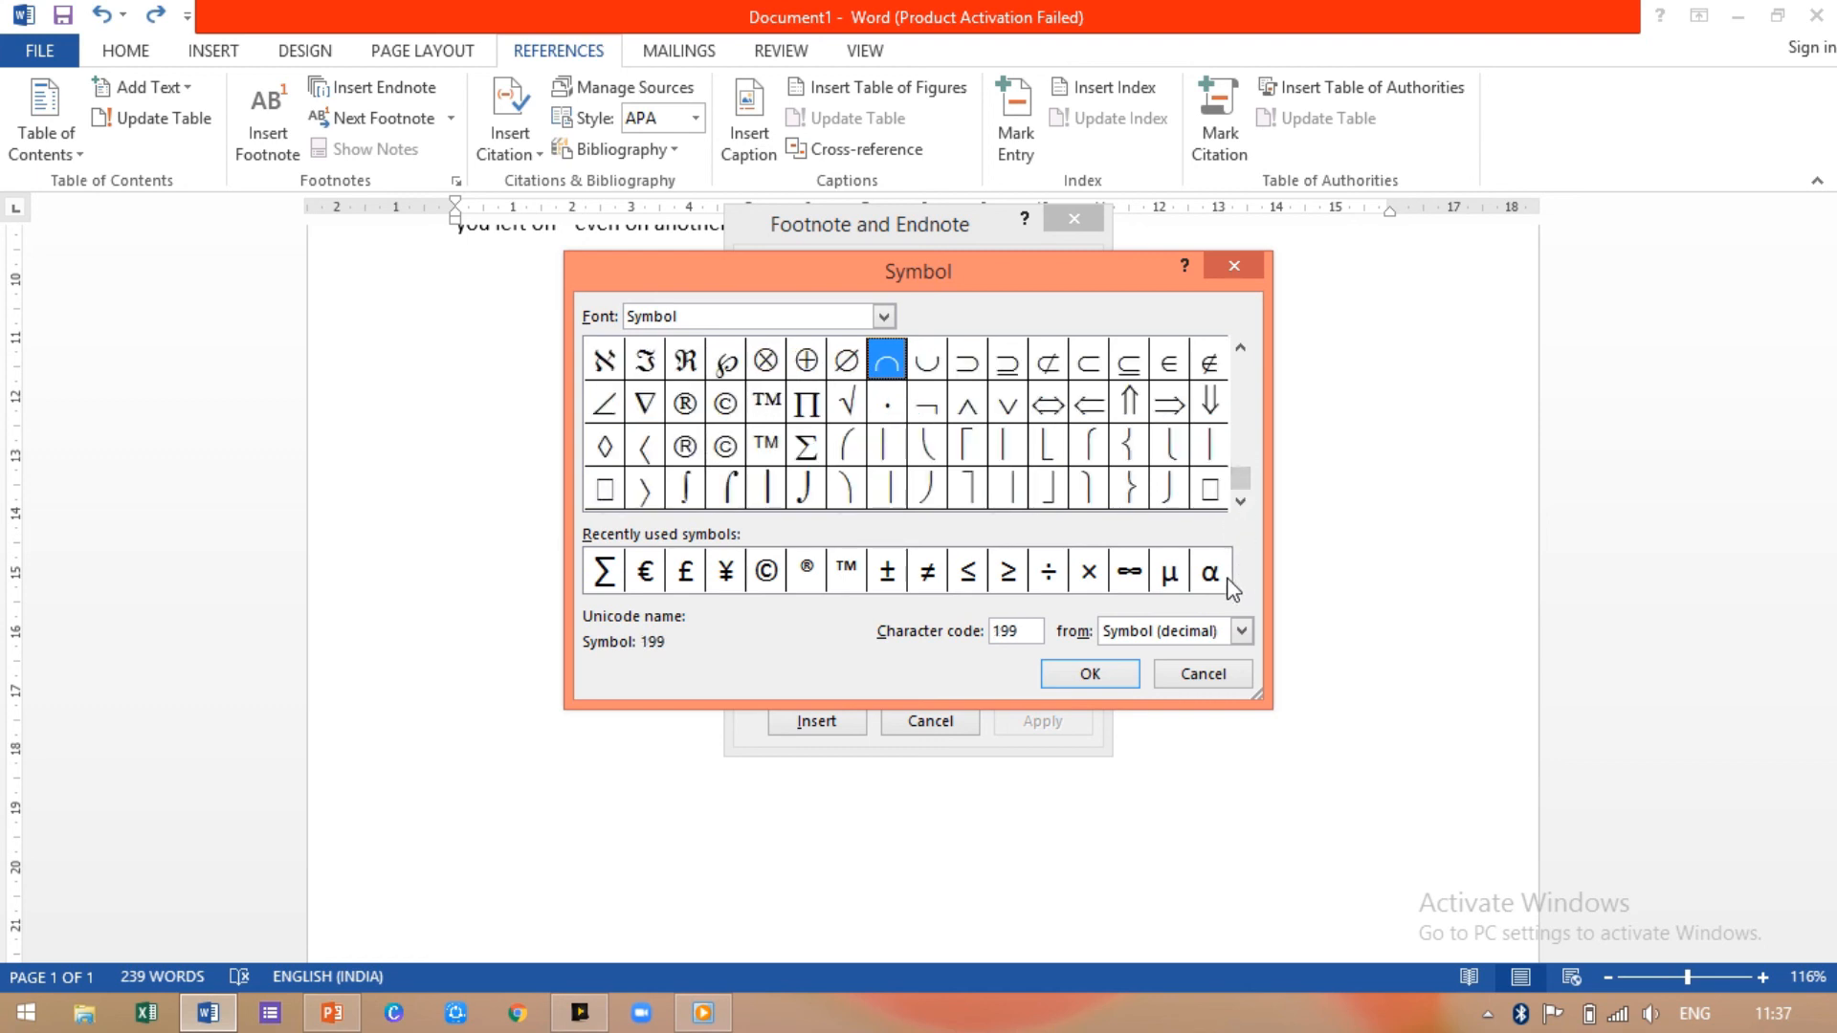
pyautogui.click(1241, 632)
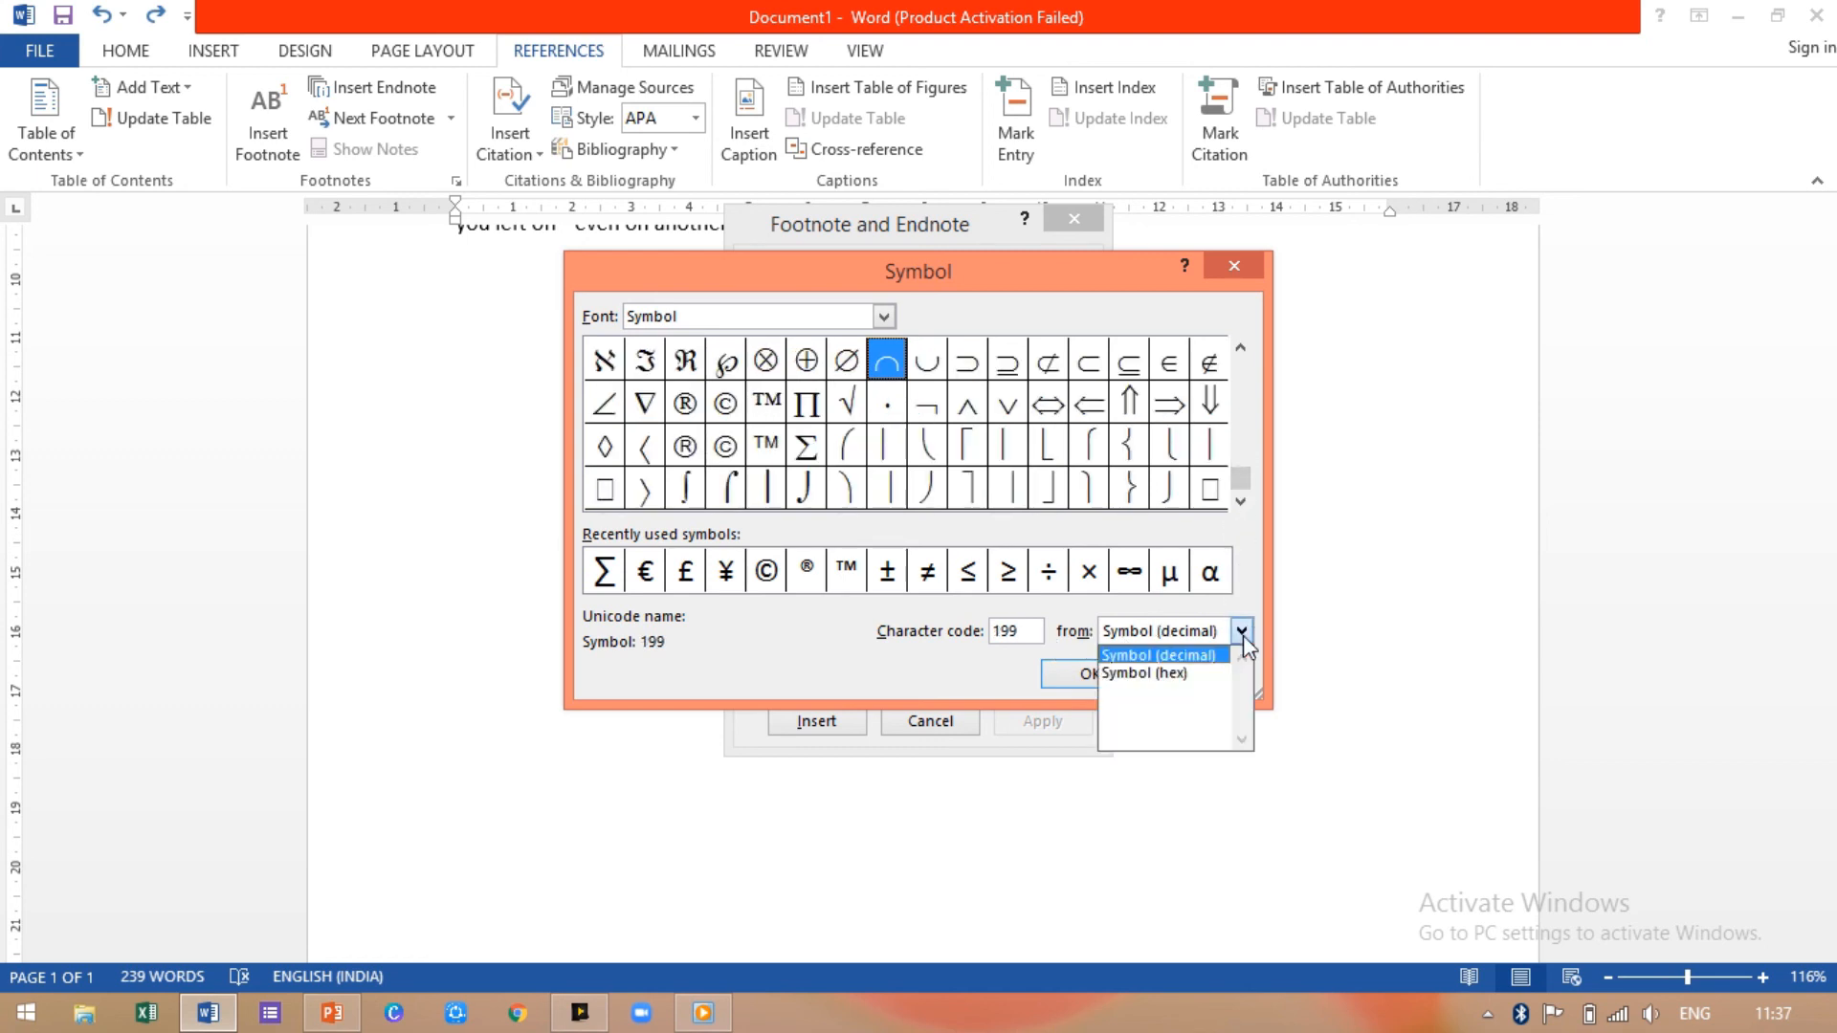
pyautogui.click(1187, 673)
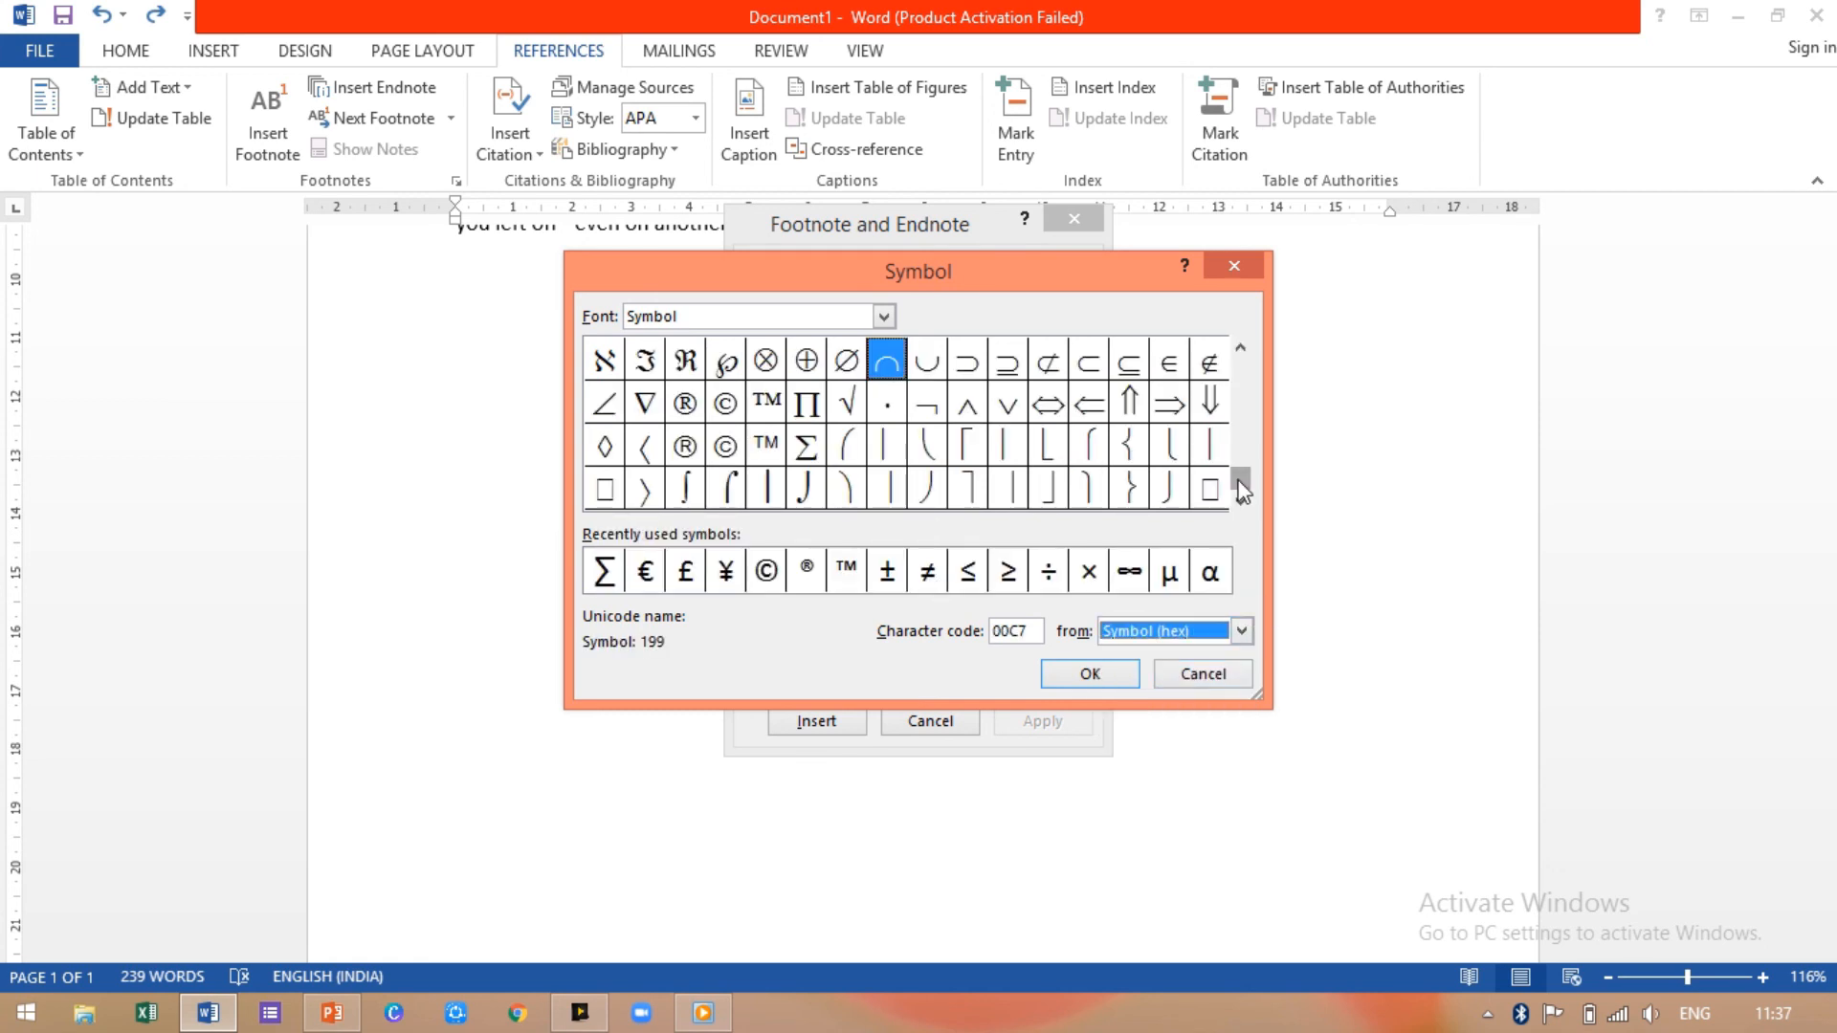
pyautogui.moveTo(1241, 490); pyautogui.dragTo(1231, 363)
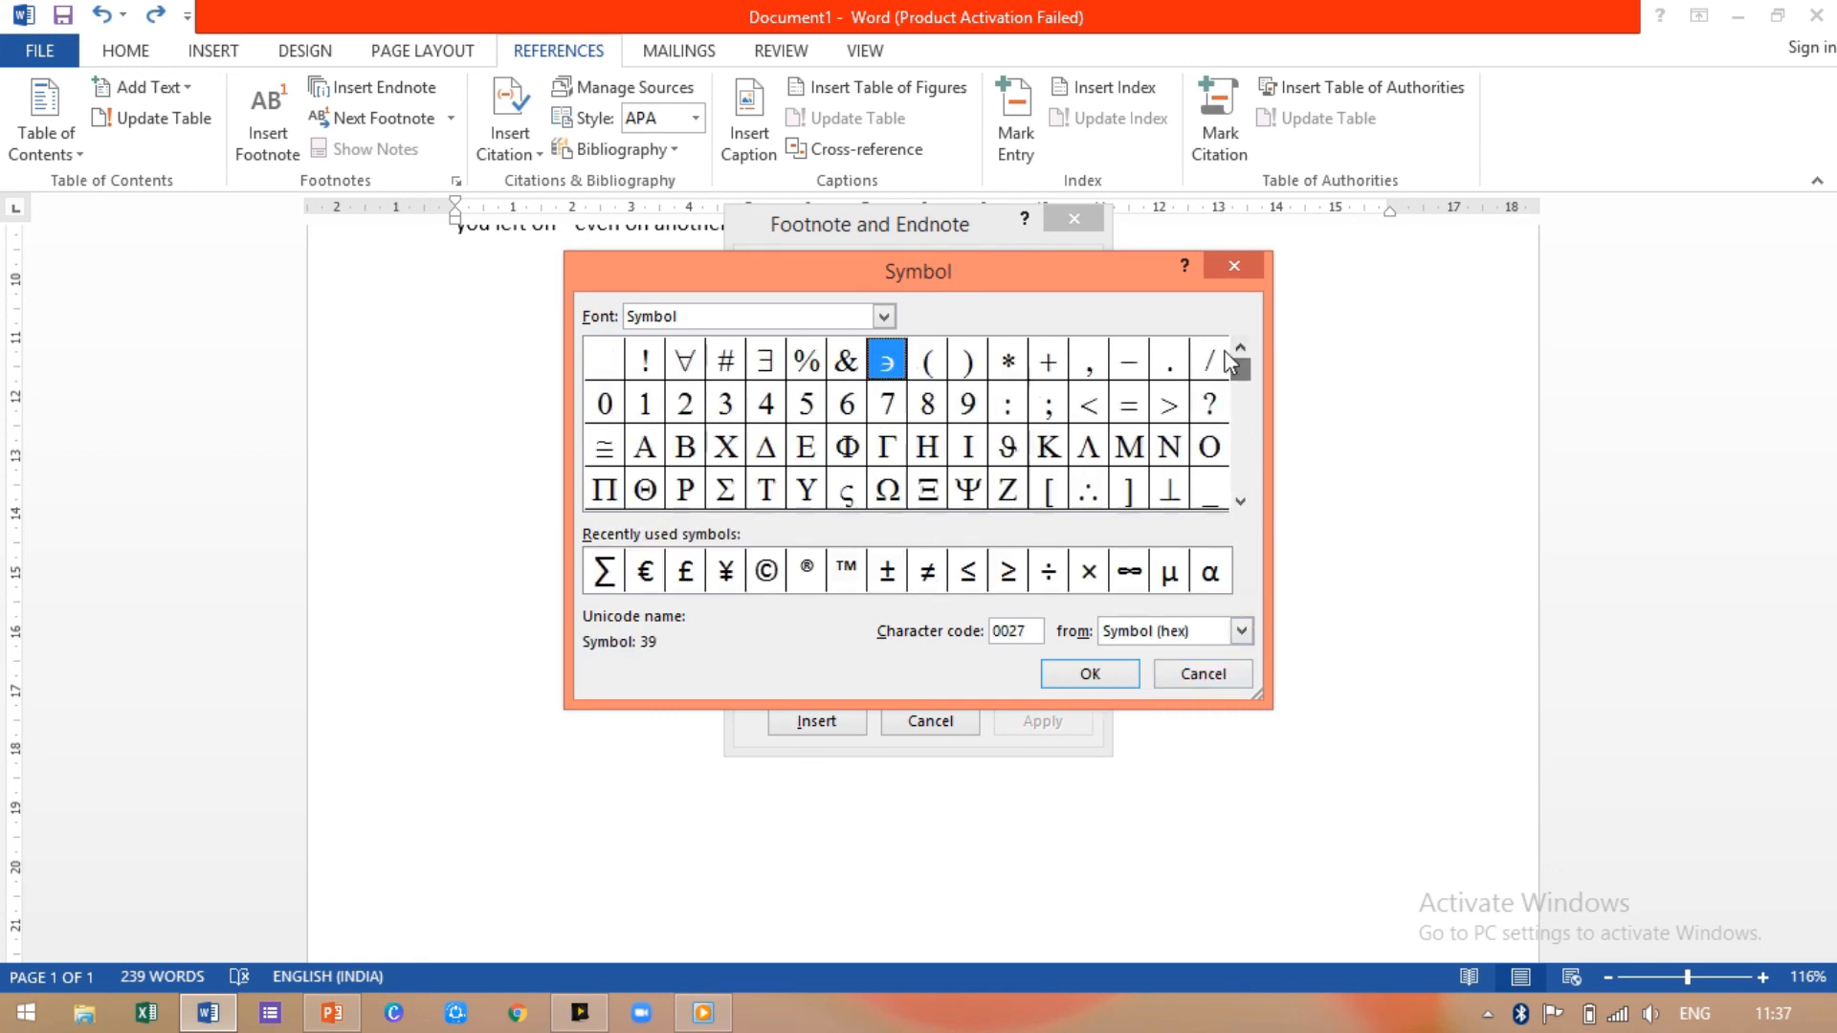
# Step: Browse the Stencil font, then pick € from recently used symbols as the custom mark
pyautogui.click(884, 317)
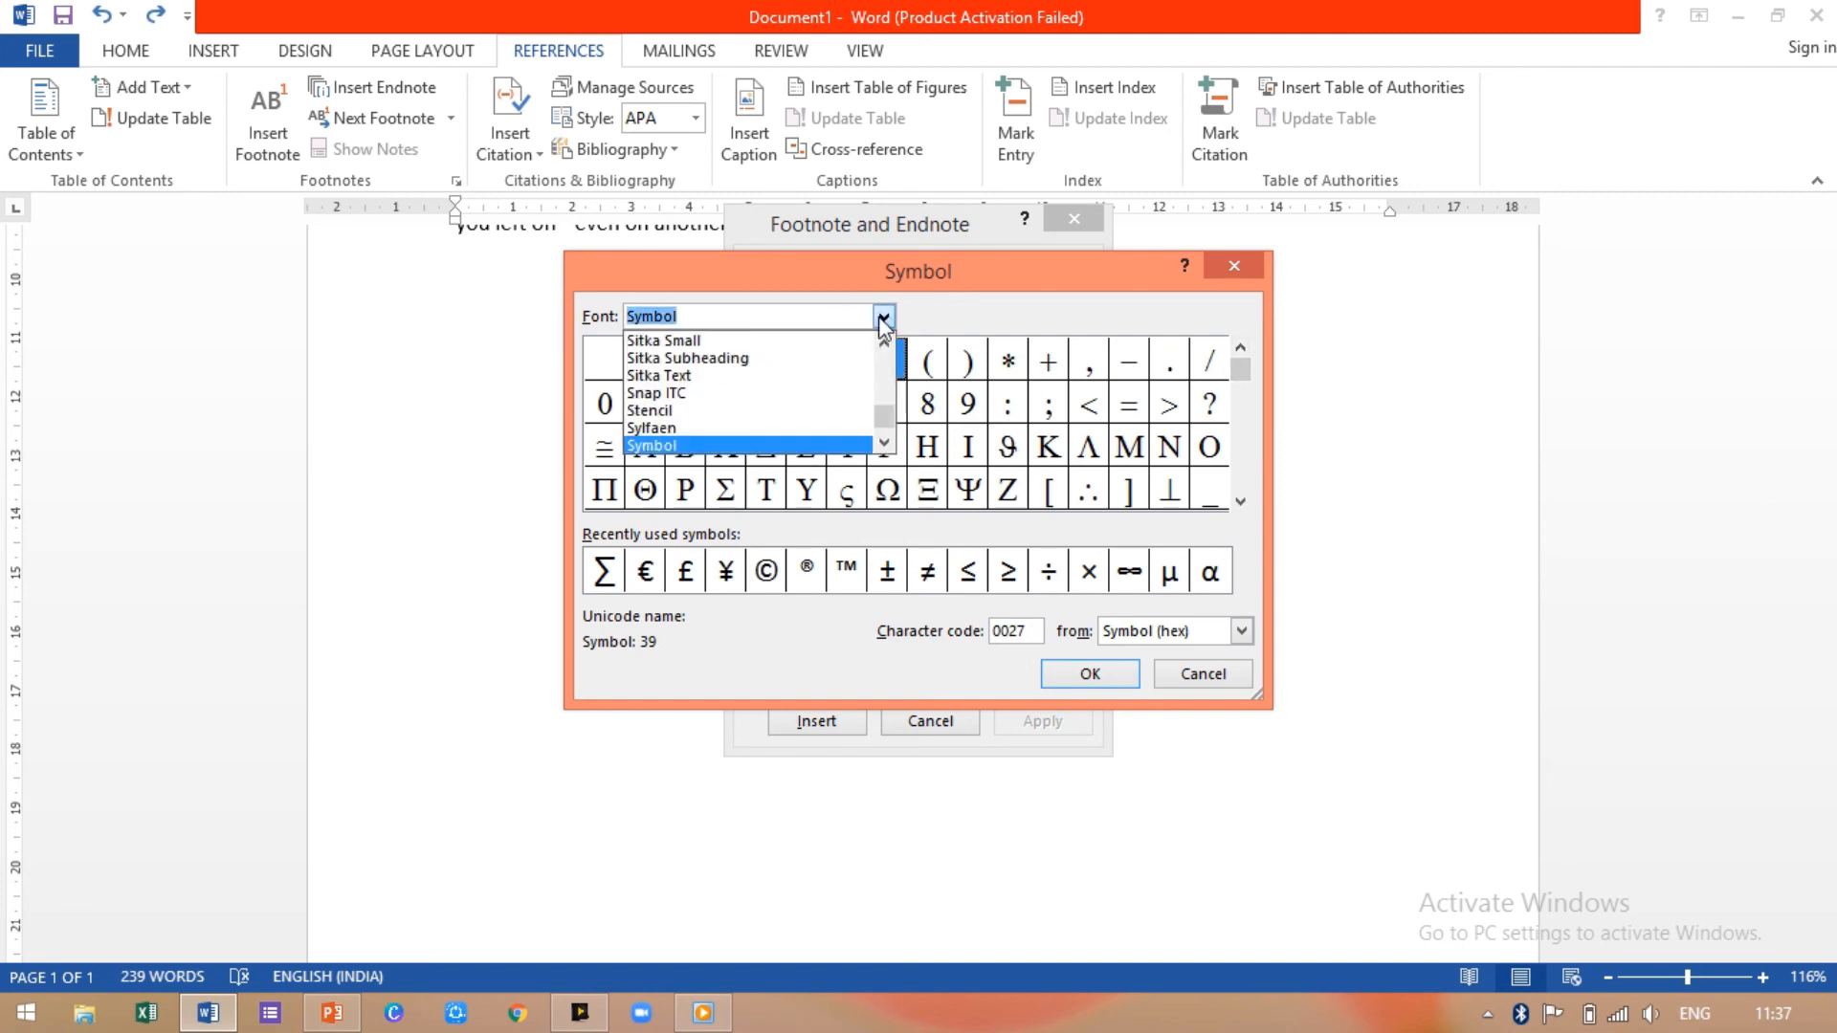
pyautogui.click(766, 411)
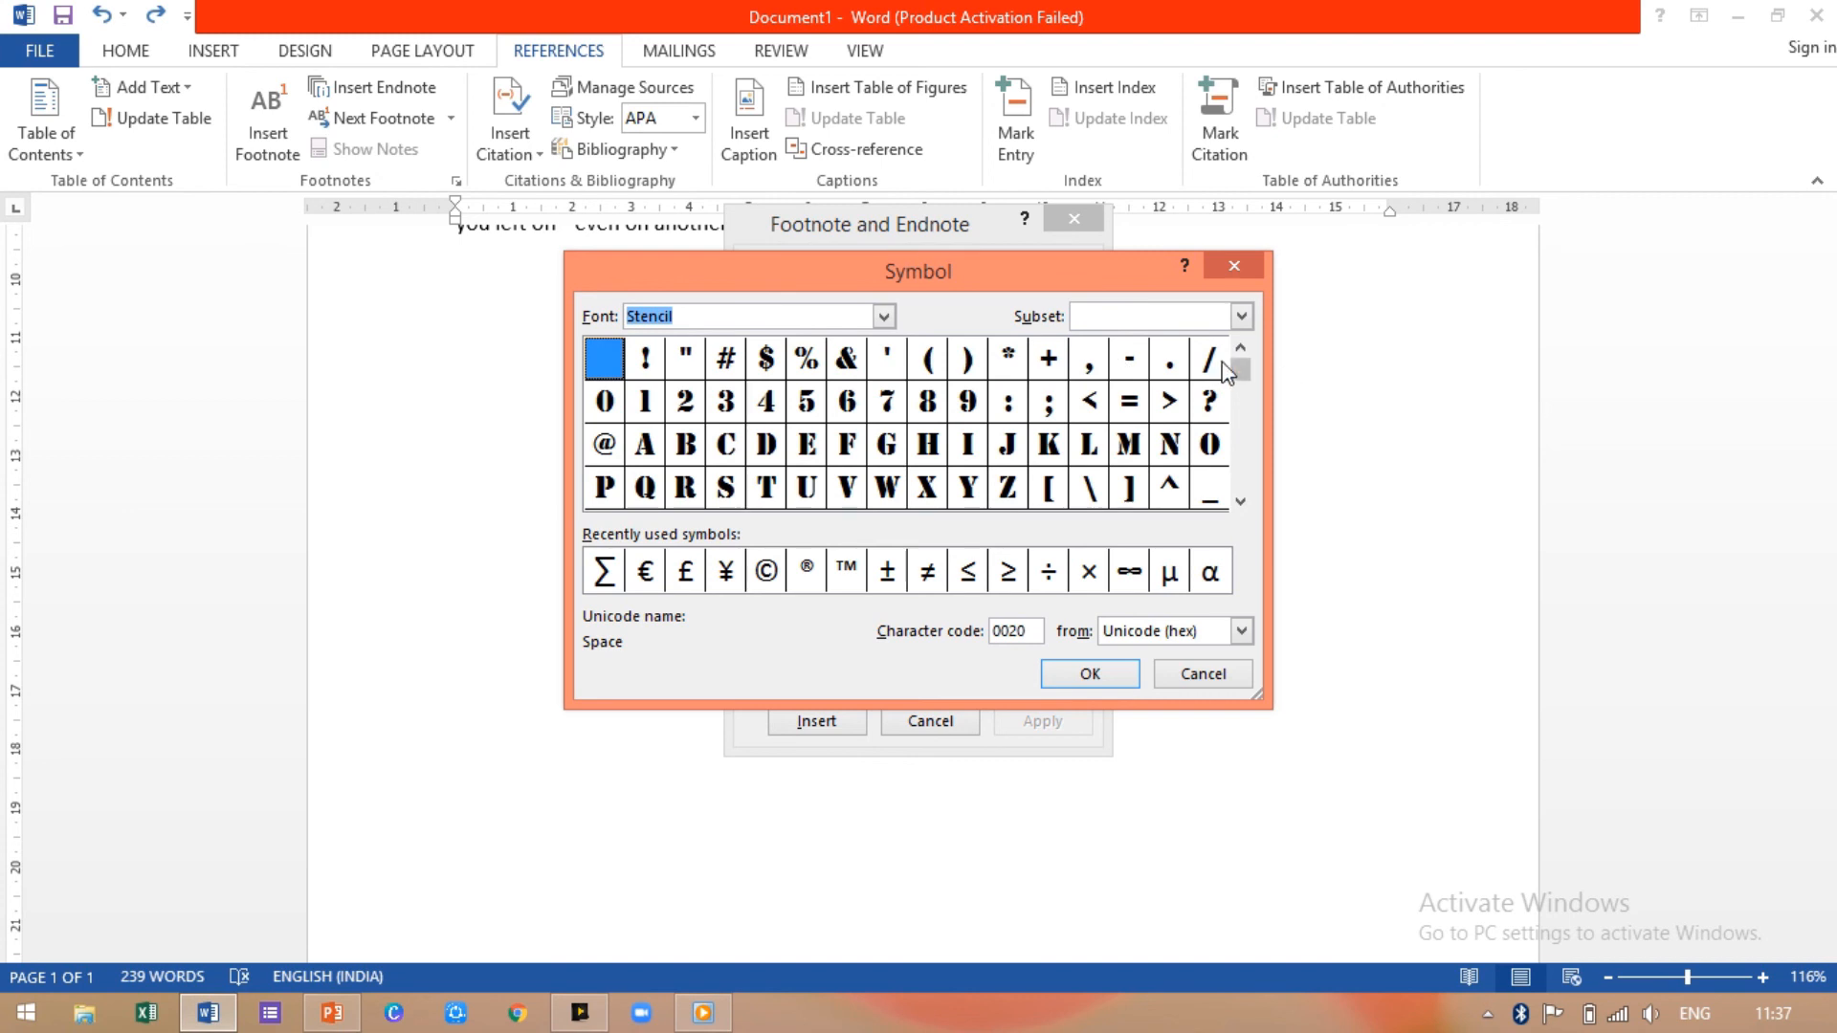
pyautogui.moveTo(1241, 385); pyautogui.dragTo(1235, 449)
pyautogui.click(883, 316)
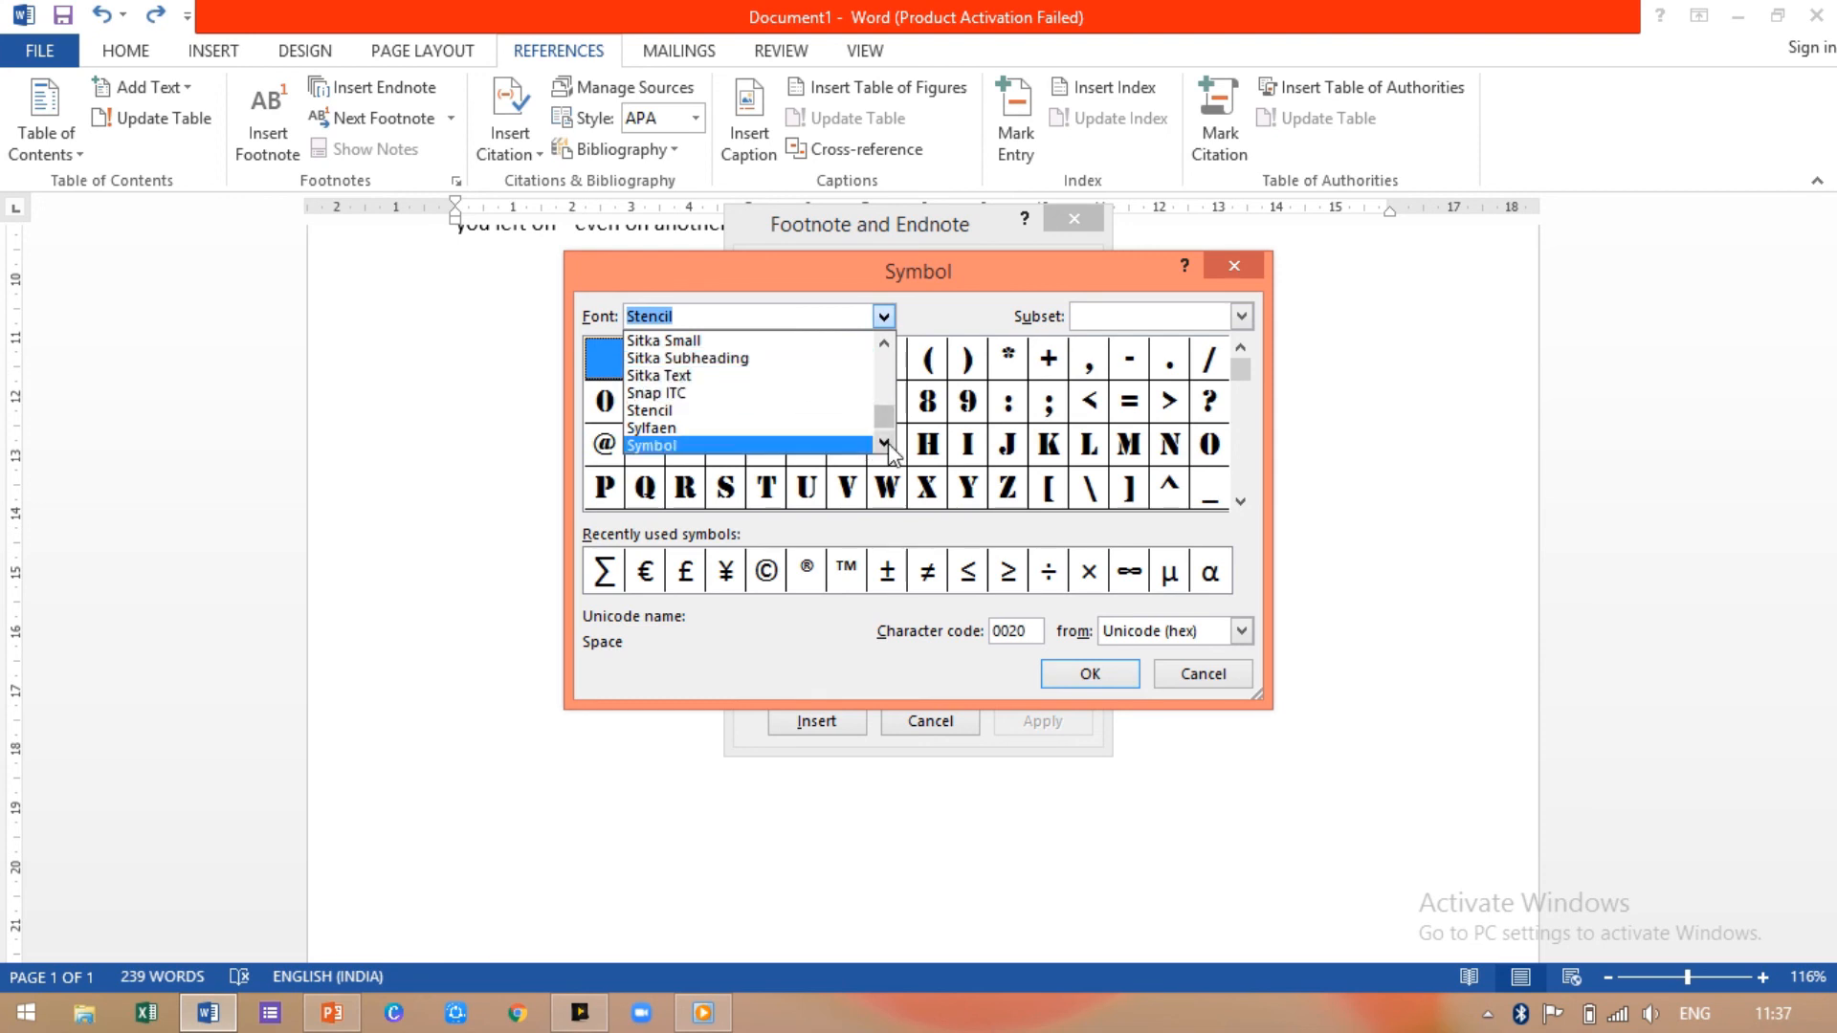
pyautogui.moveTo(882, 421)
pyautogui.mouseDown()
pyautogui.moveTo(882, 371)
pyautogui.moveTo(869, 449)
pyautogui.mouseUp()
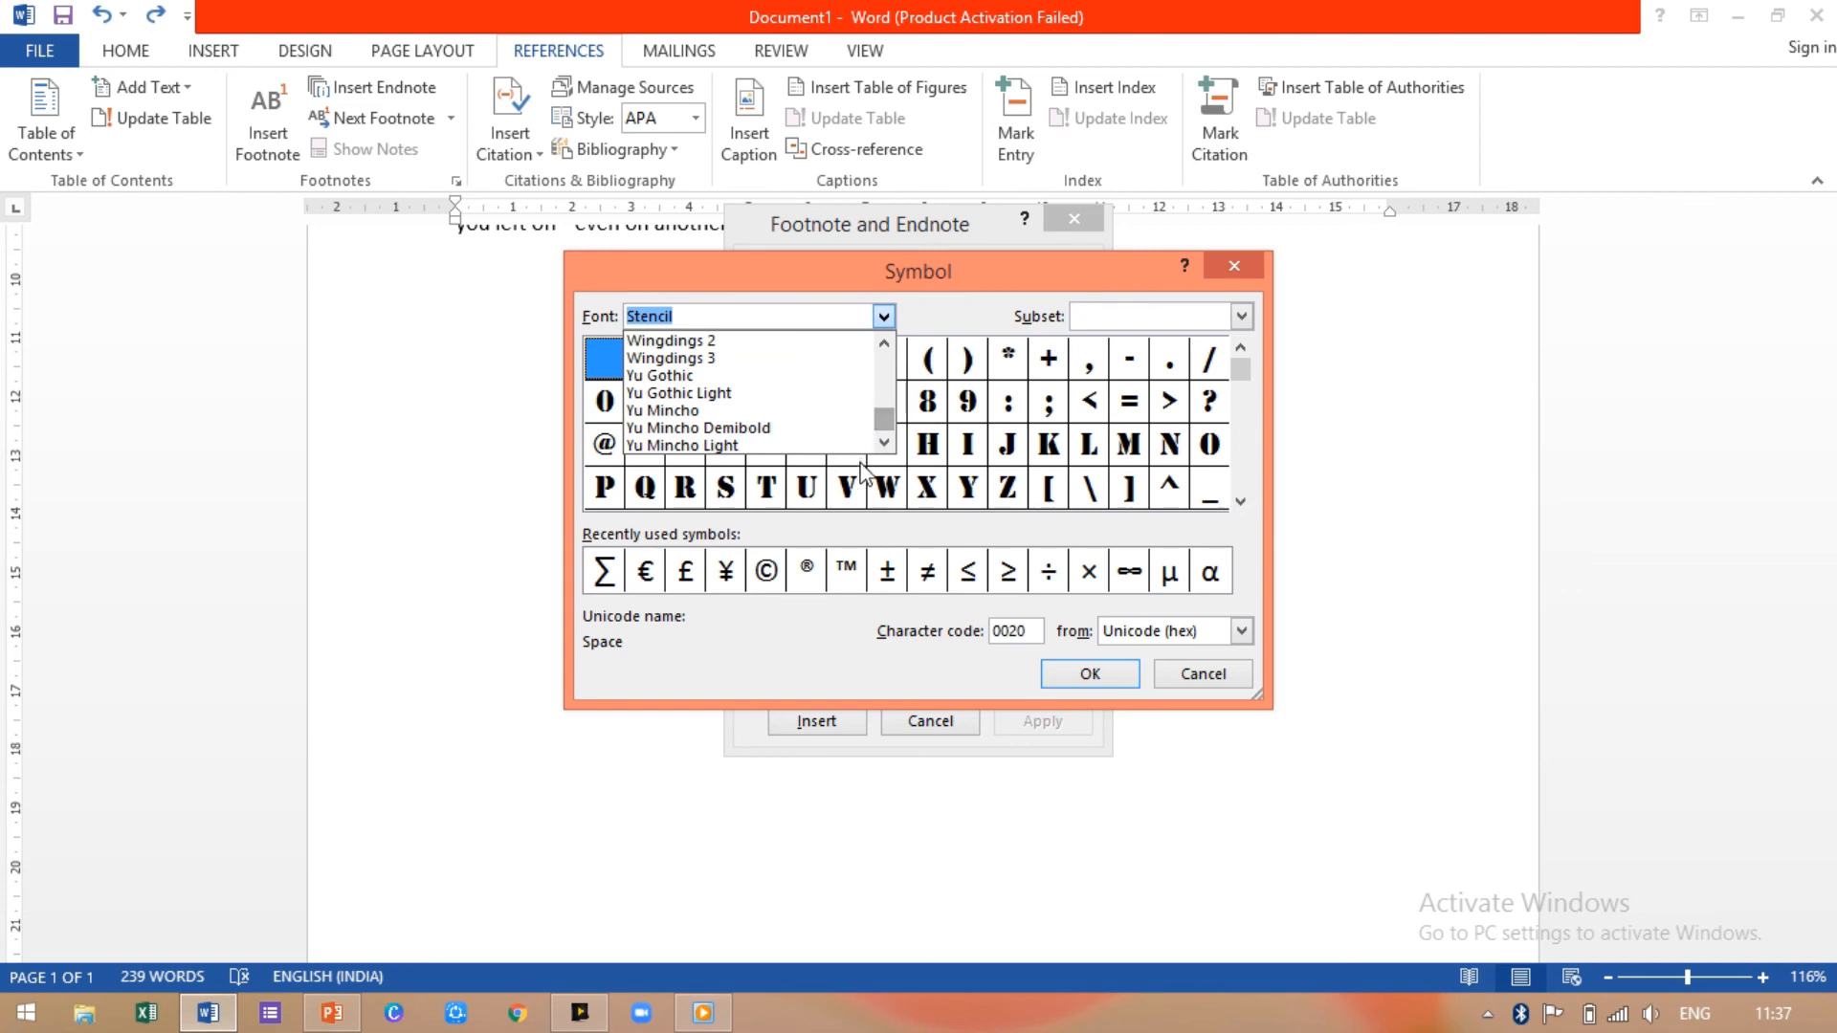
pyautogui.moveTo(882, 426); pyautogui.dragTo(882, 346)
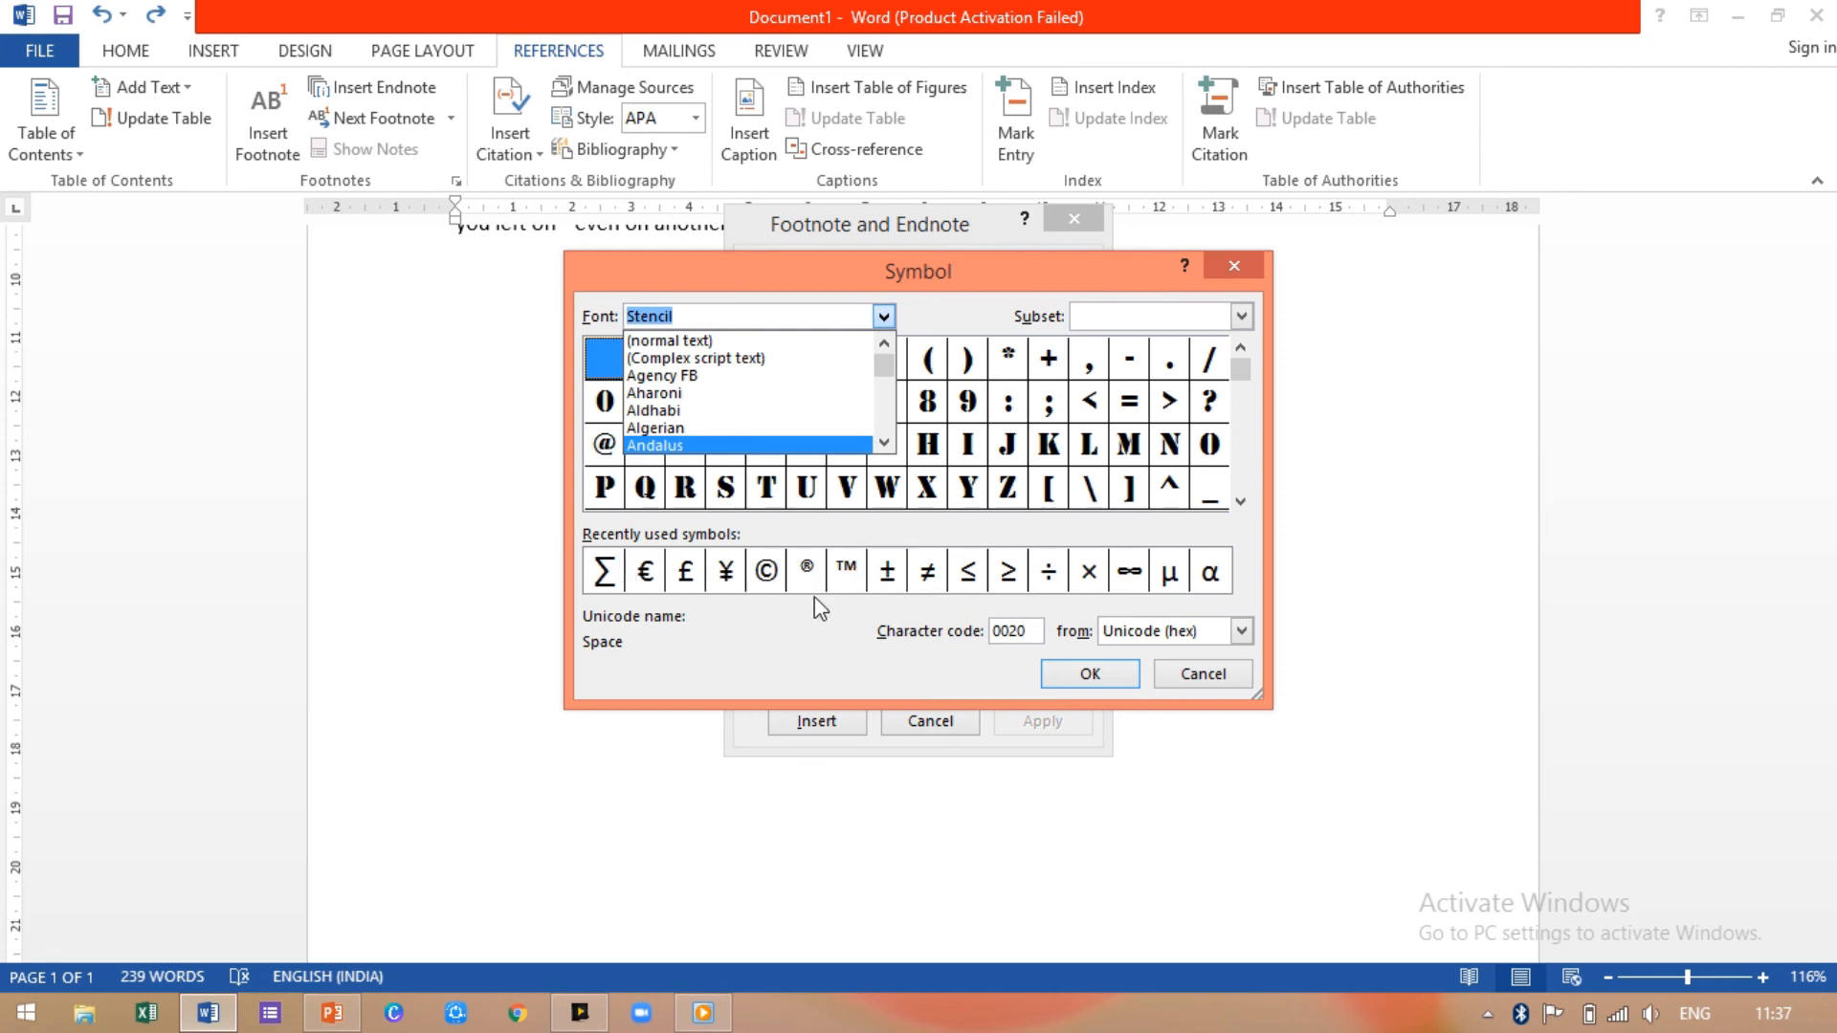
pyautogui.click(645, 571)
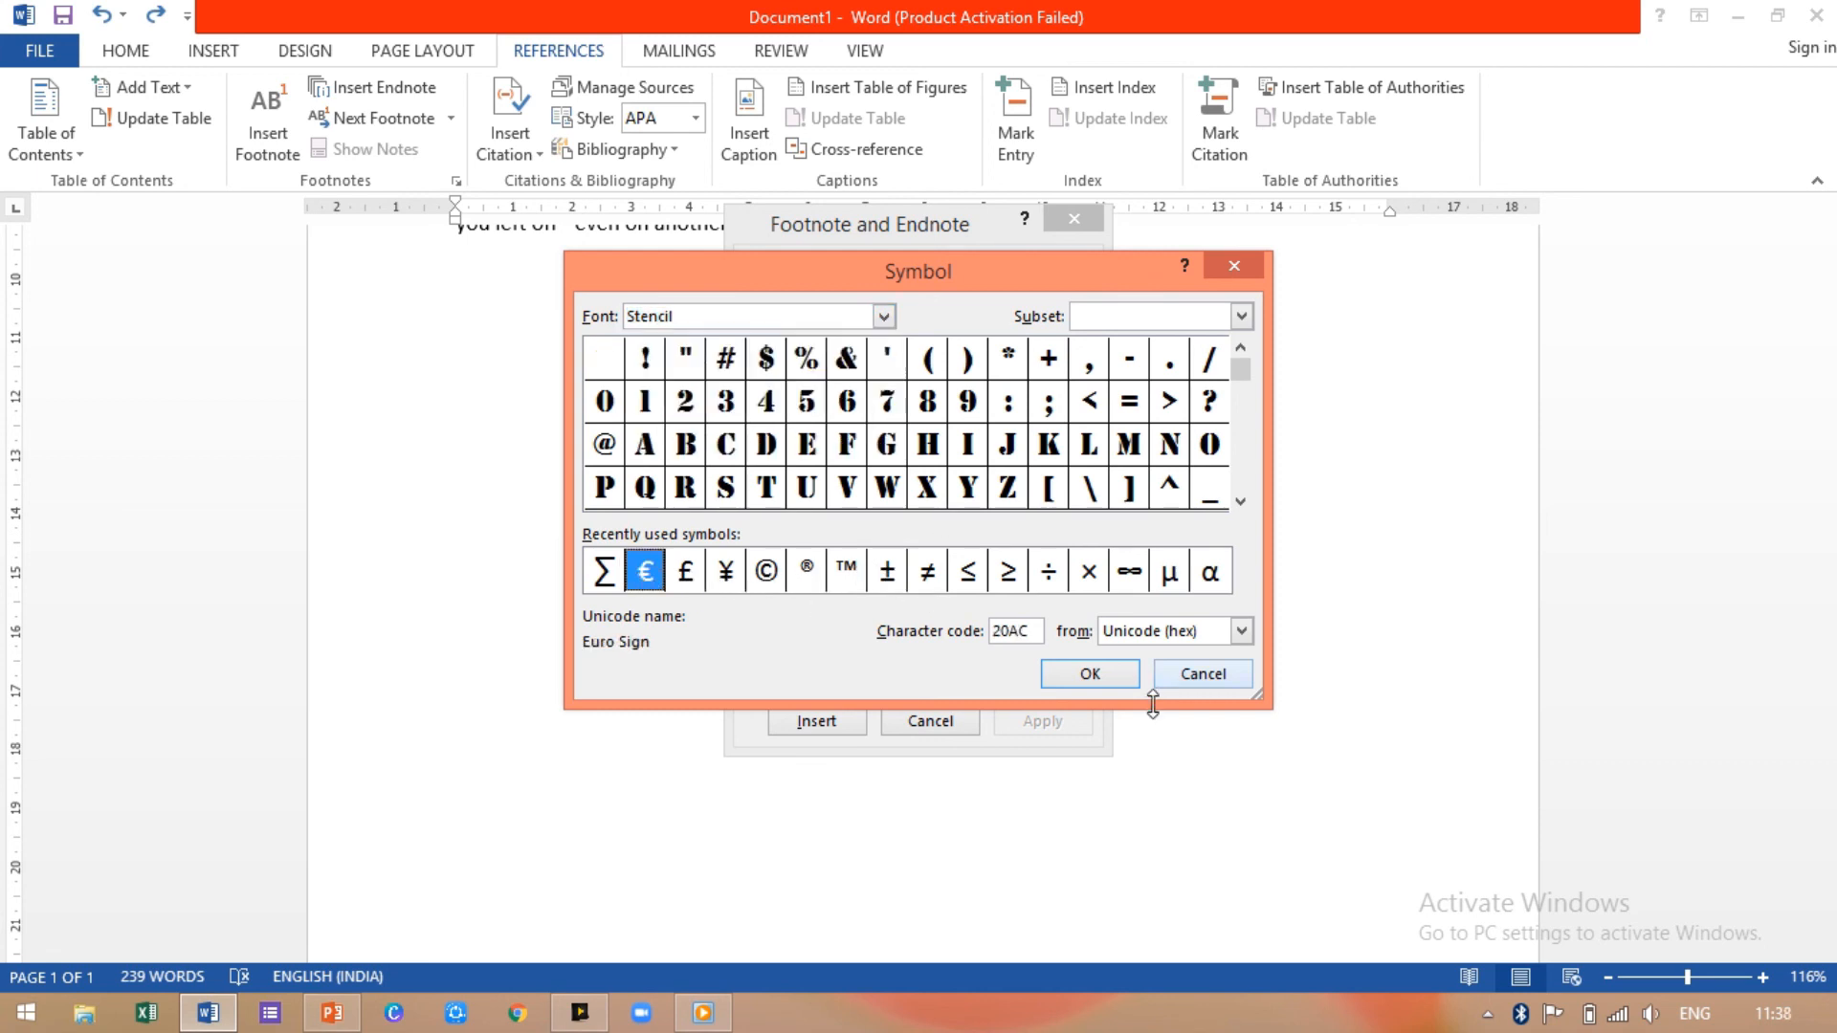
pyautogui.click(1089, 675)
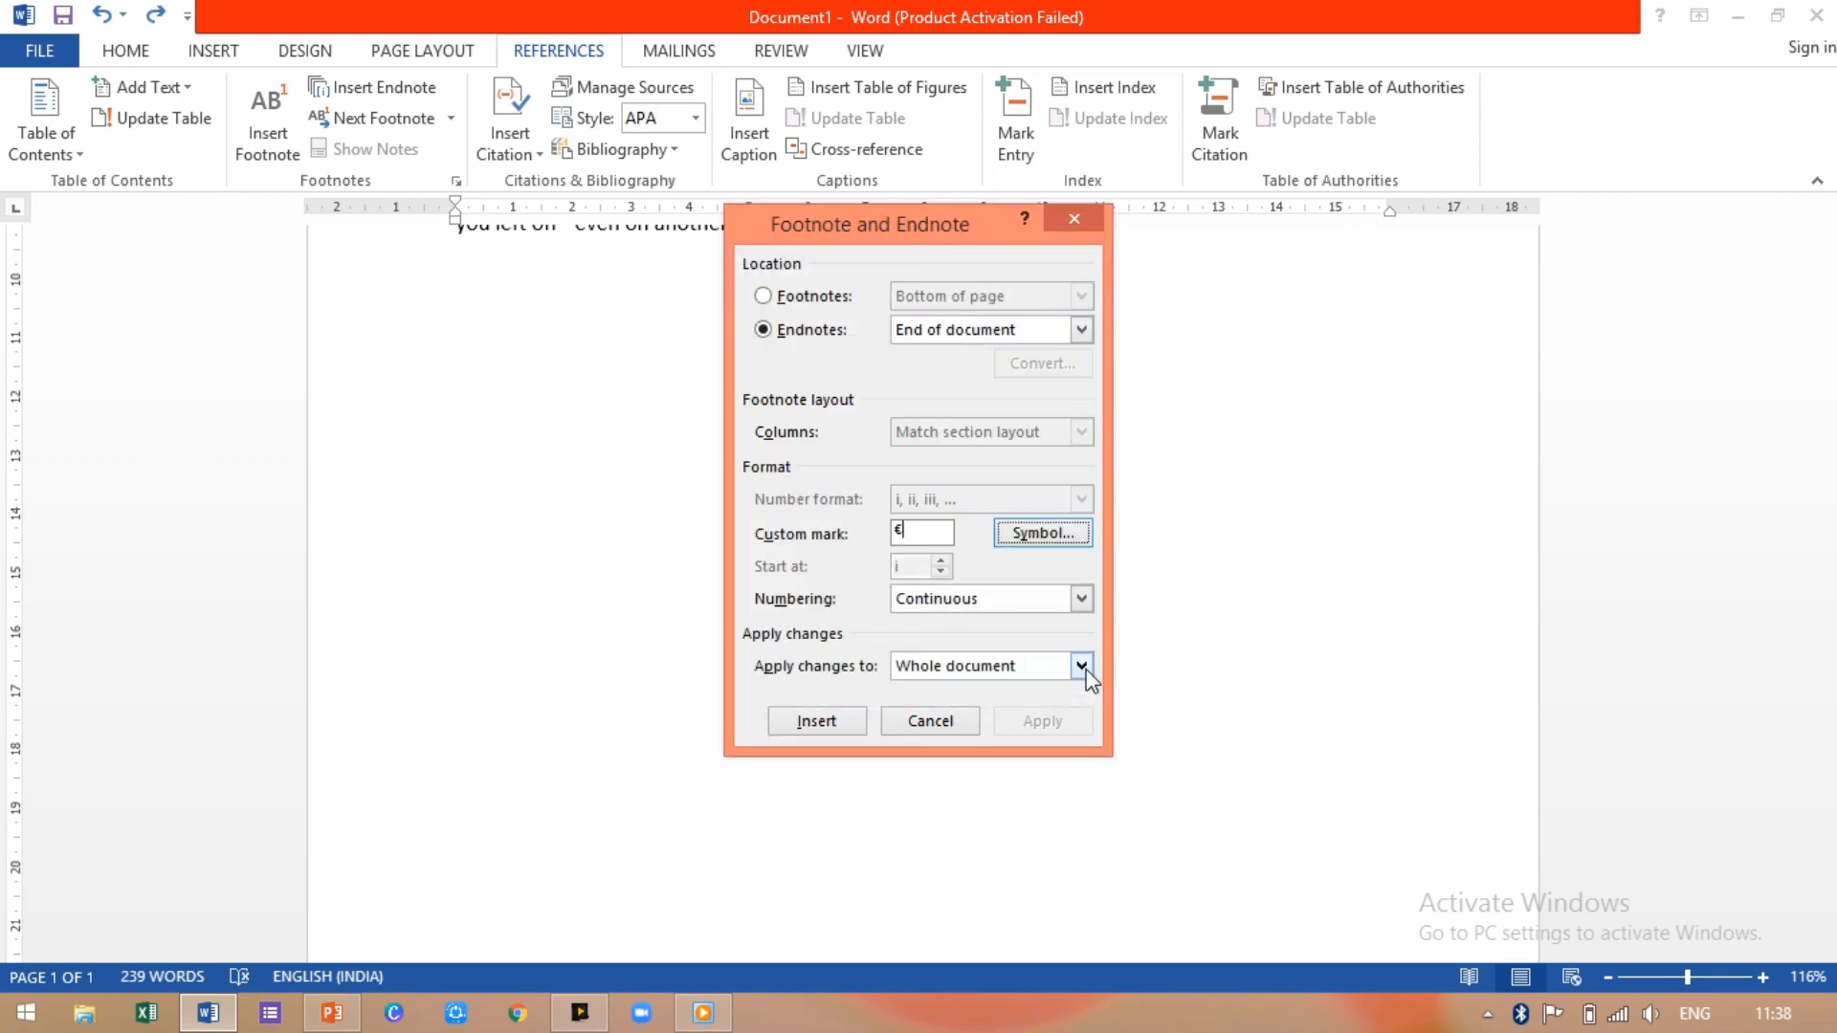
# Step: Insert a €-marked endnote, then make the € mark bold and enlarge it with repeated Grow Font
pyautogui.click(818, 722)
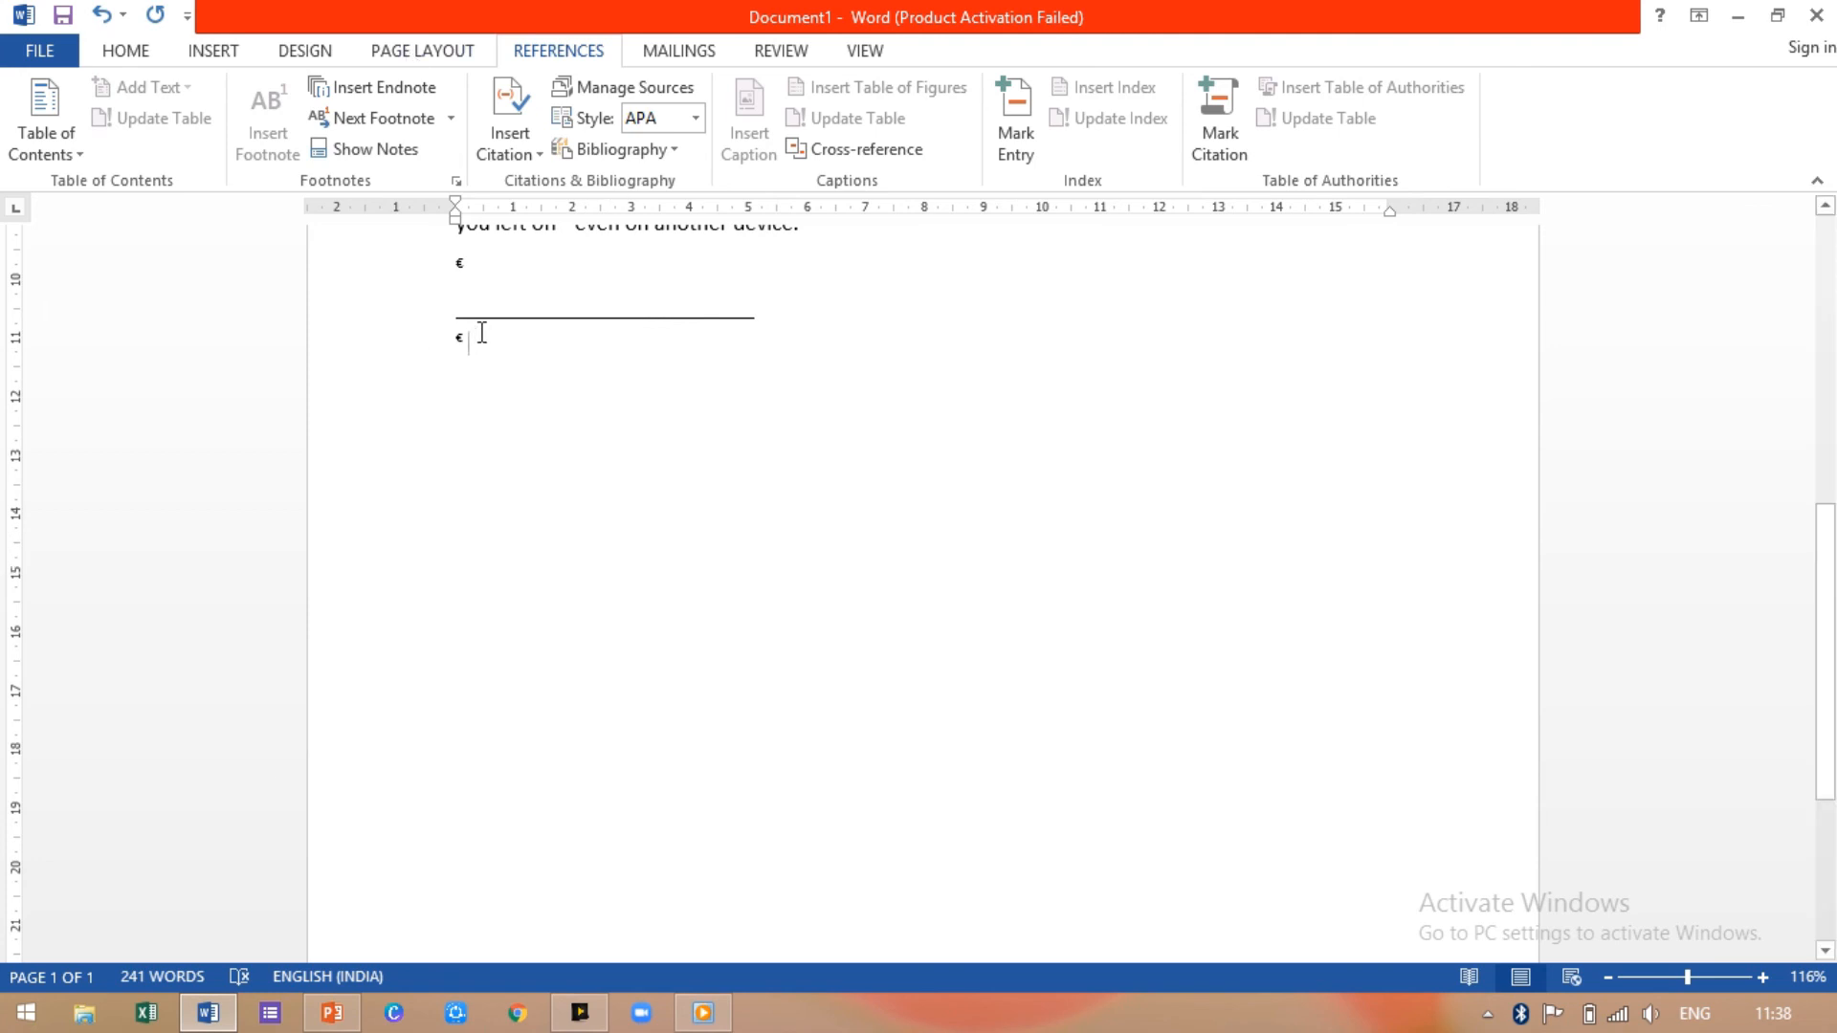
pyautogui.moveTo(483, 332); pyautogui.dragTo(443, 336)
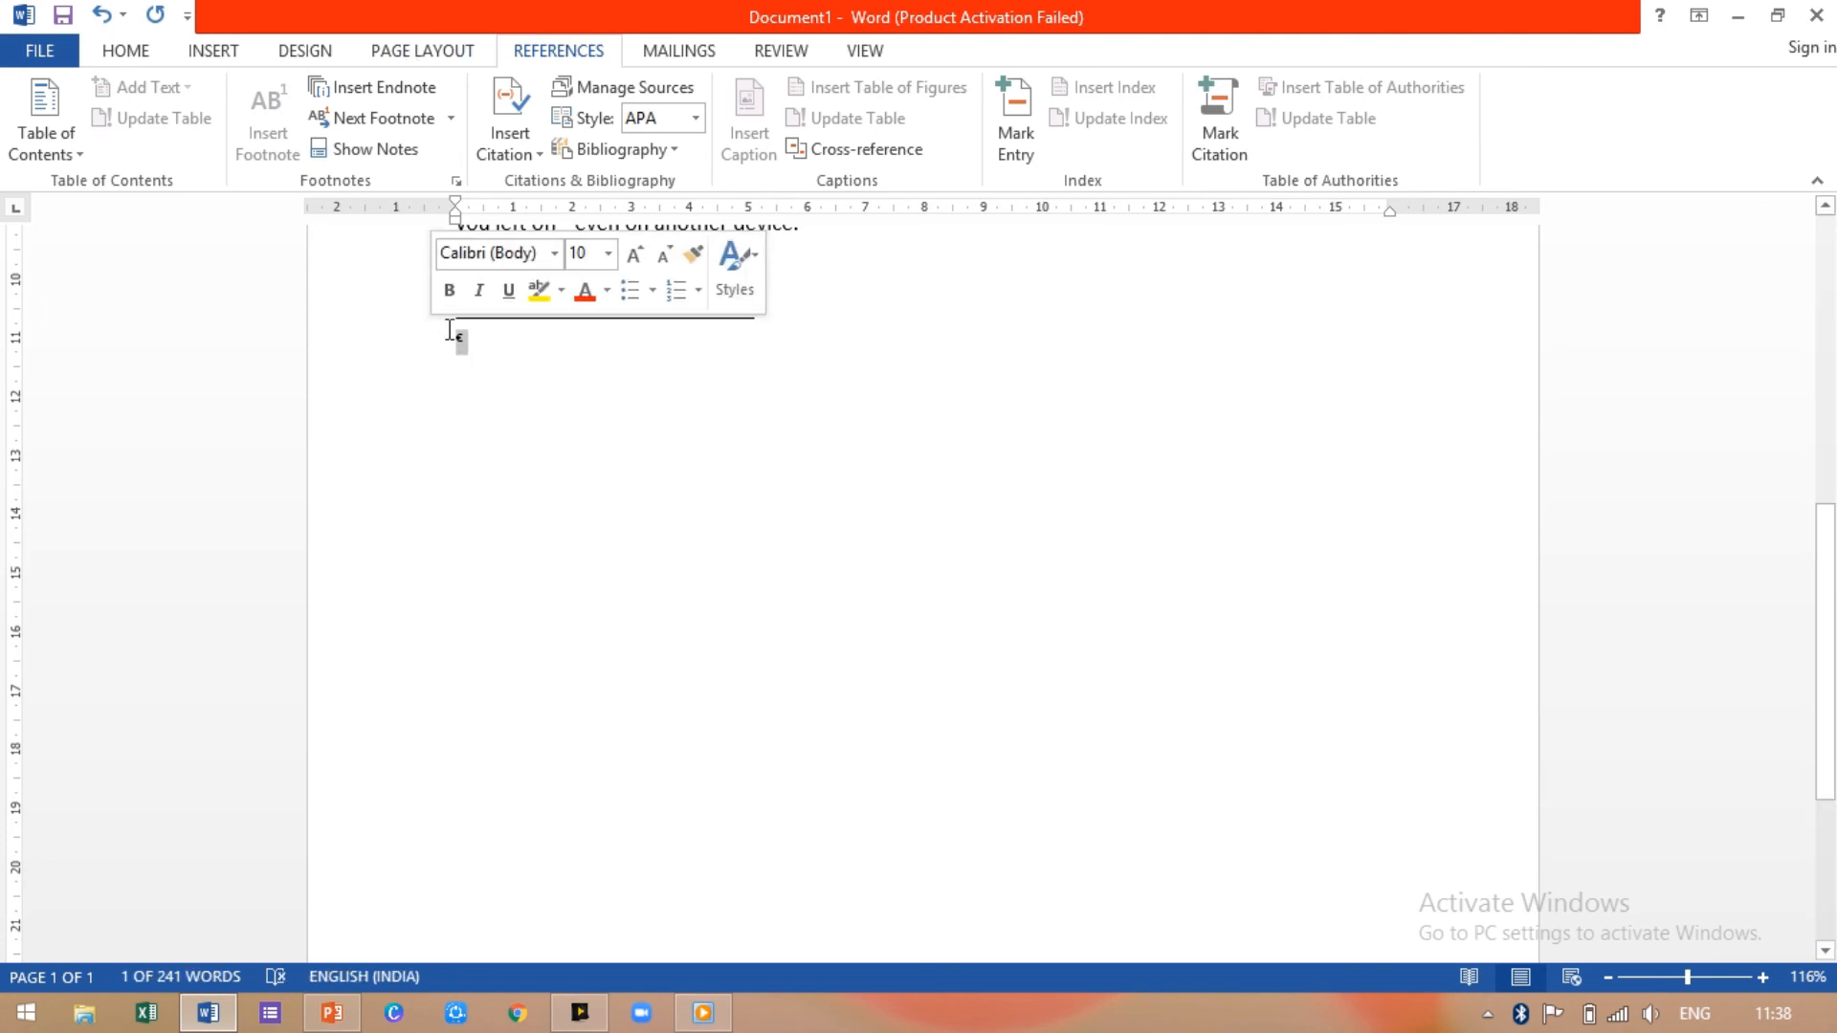
pyautogui.click(449, 289)
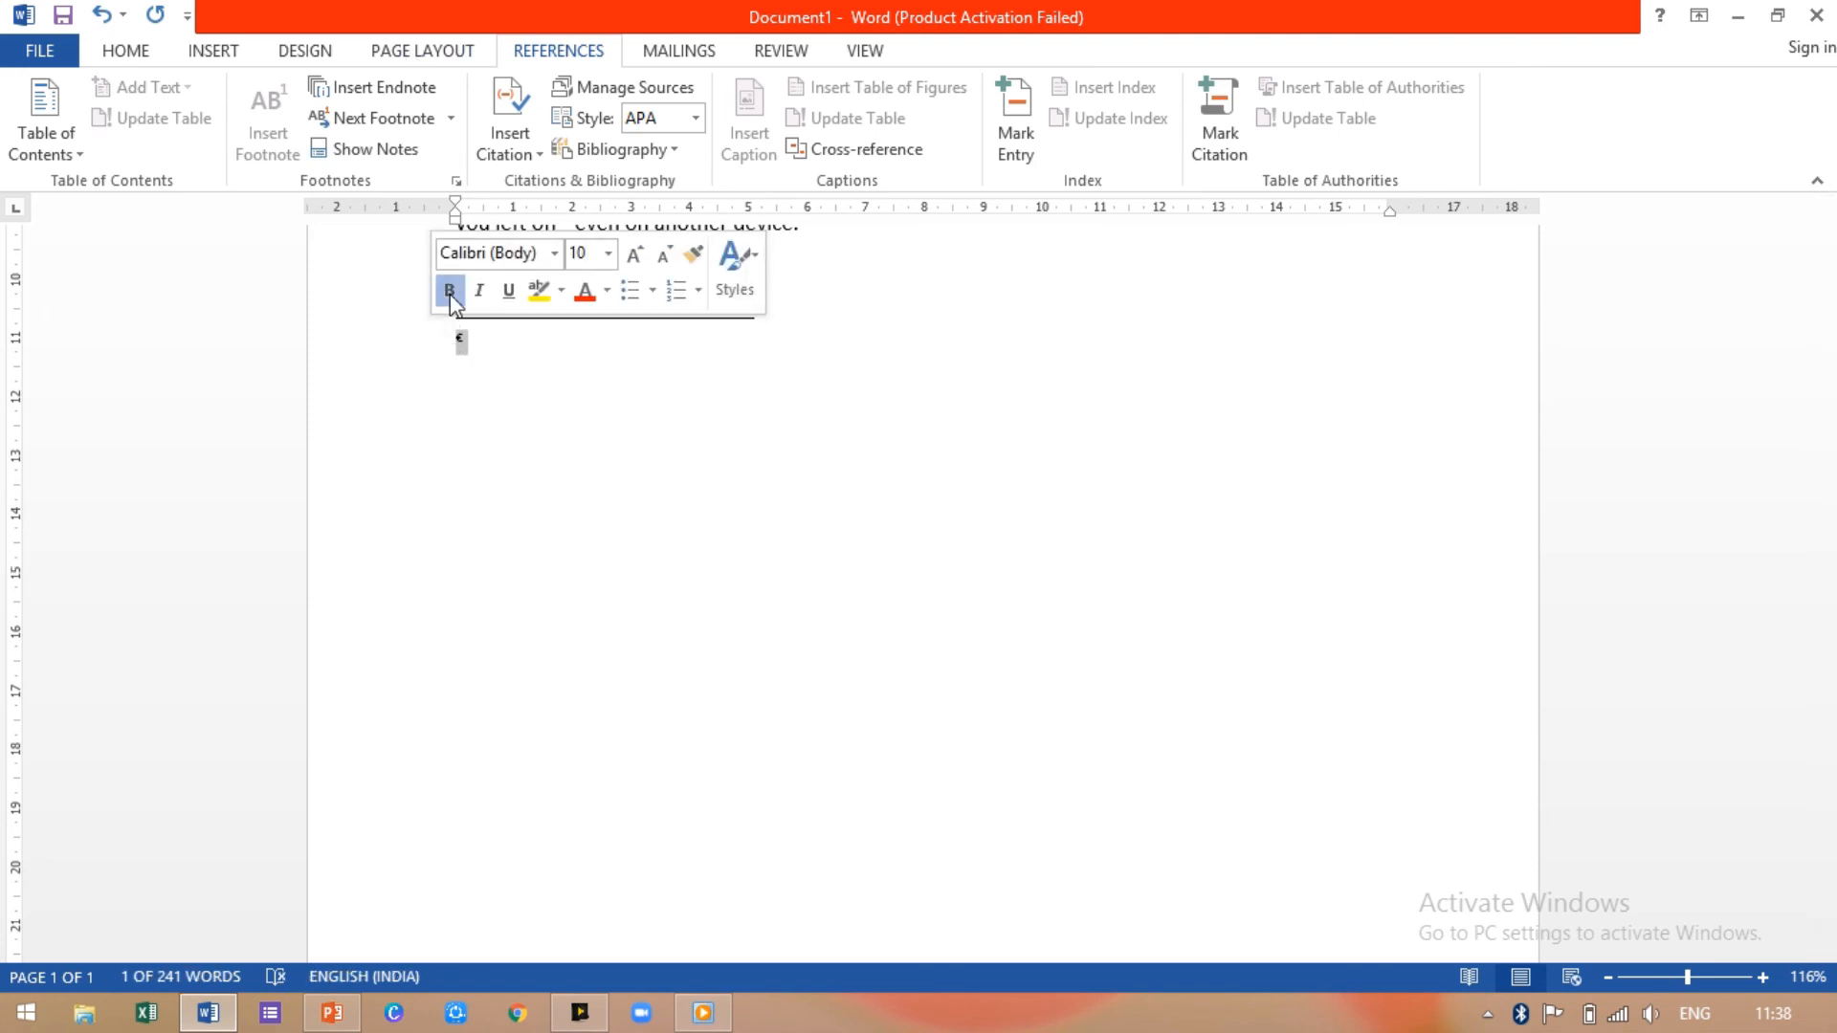
pyautogui.click(635, 255)
pyautogui.click(636, 255)
pyautogui.click(636, 255)
pyautogui.click(635, 255)
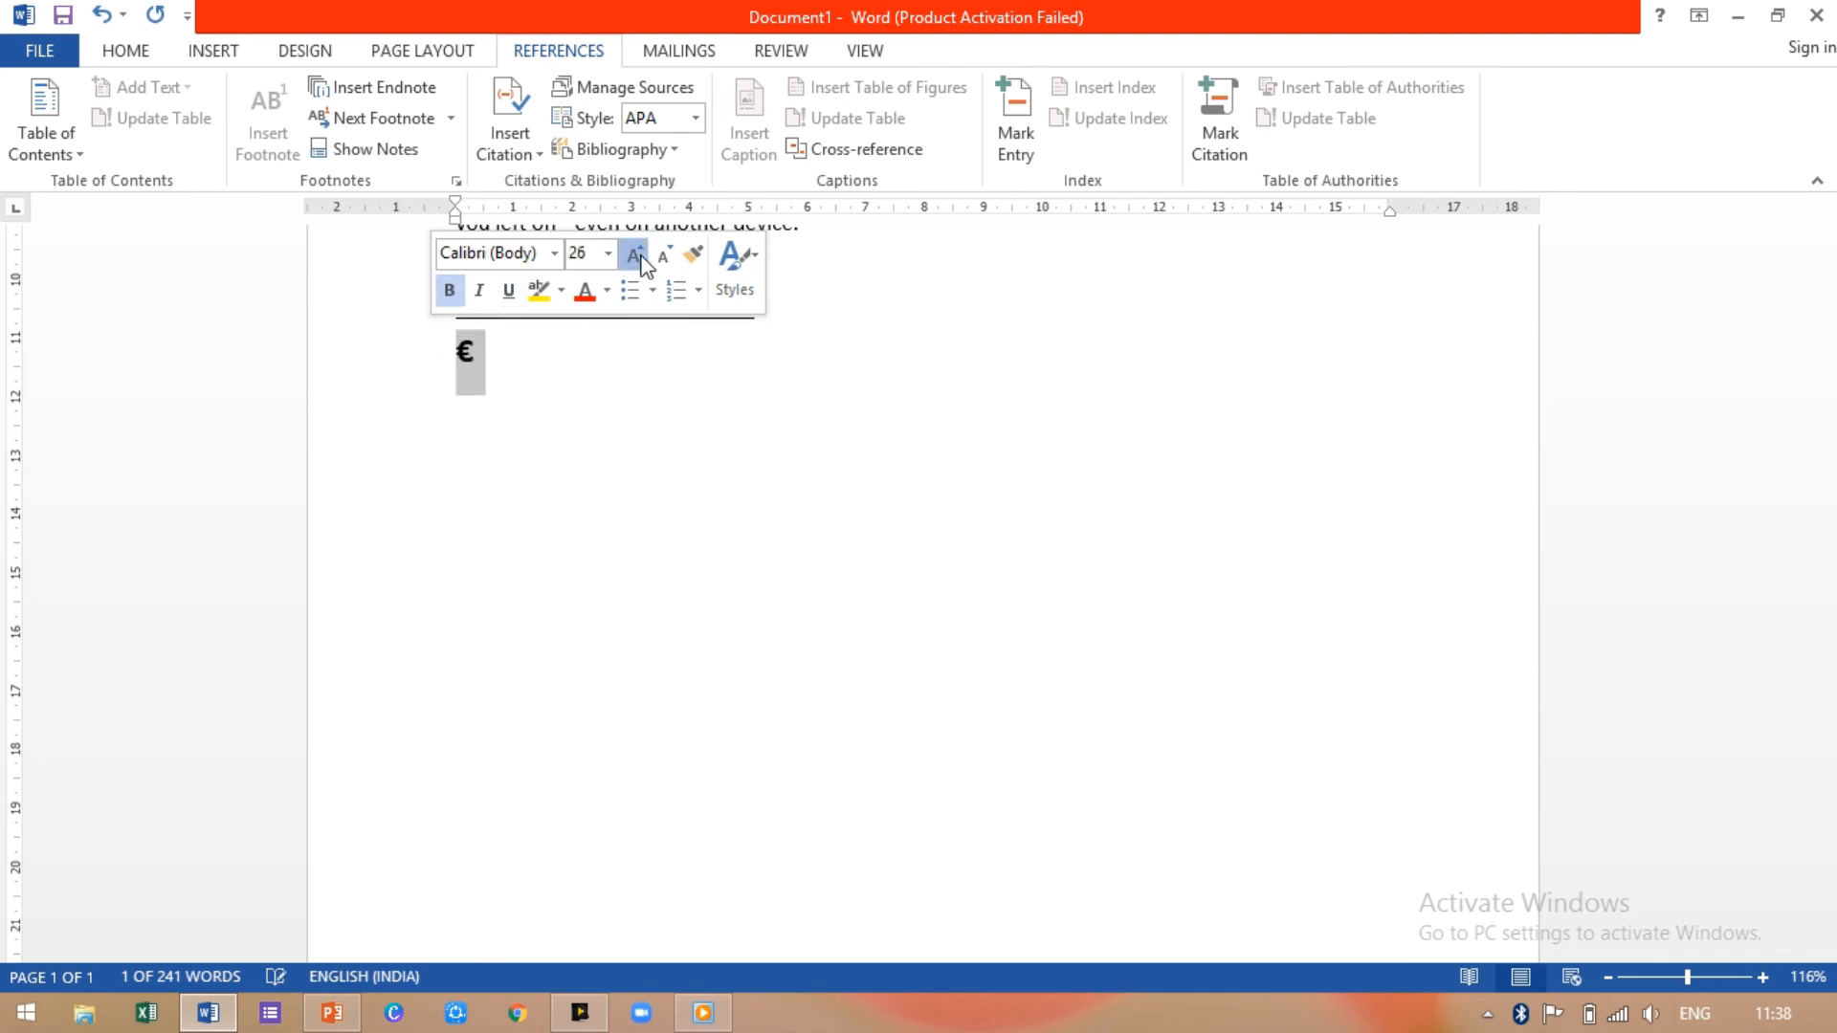
pyautogui.click(636, 255)
pyautogui.click(635, 255)
pyautogui.click(635, 254)
pyautogui.click(1053, 873)
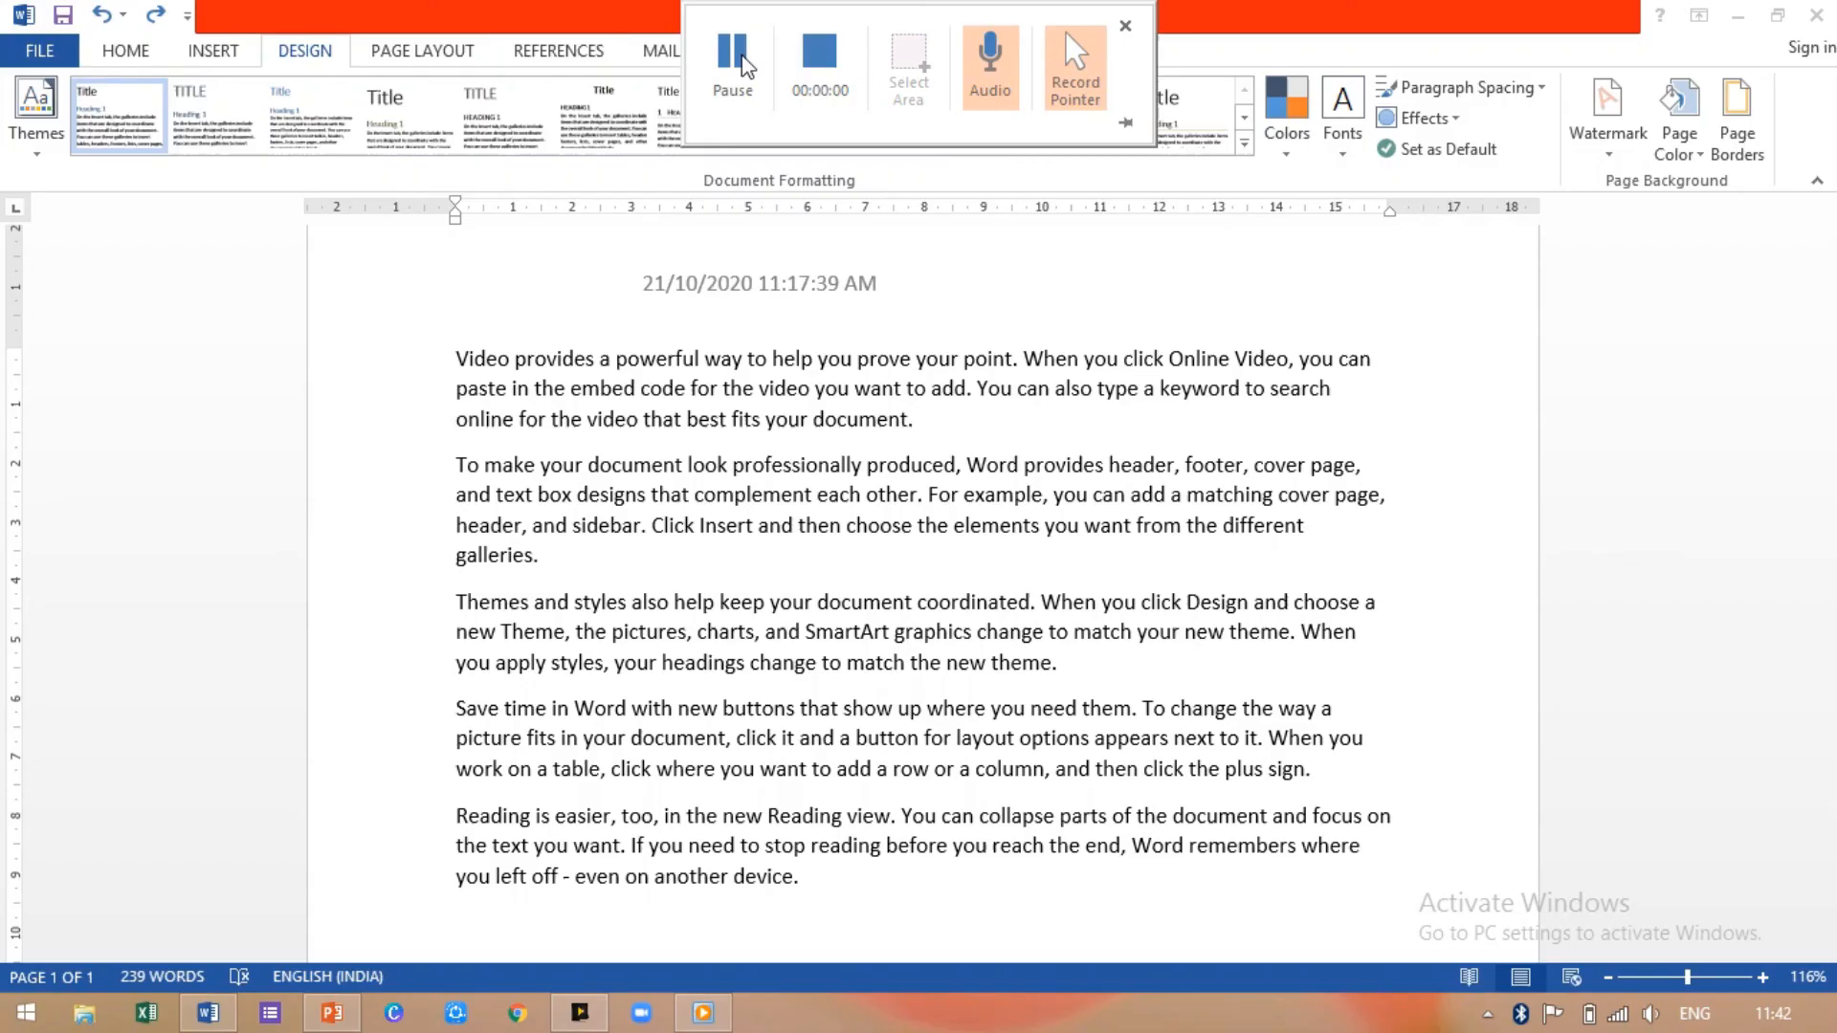
pyautogui.moveTo(579, 1012)
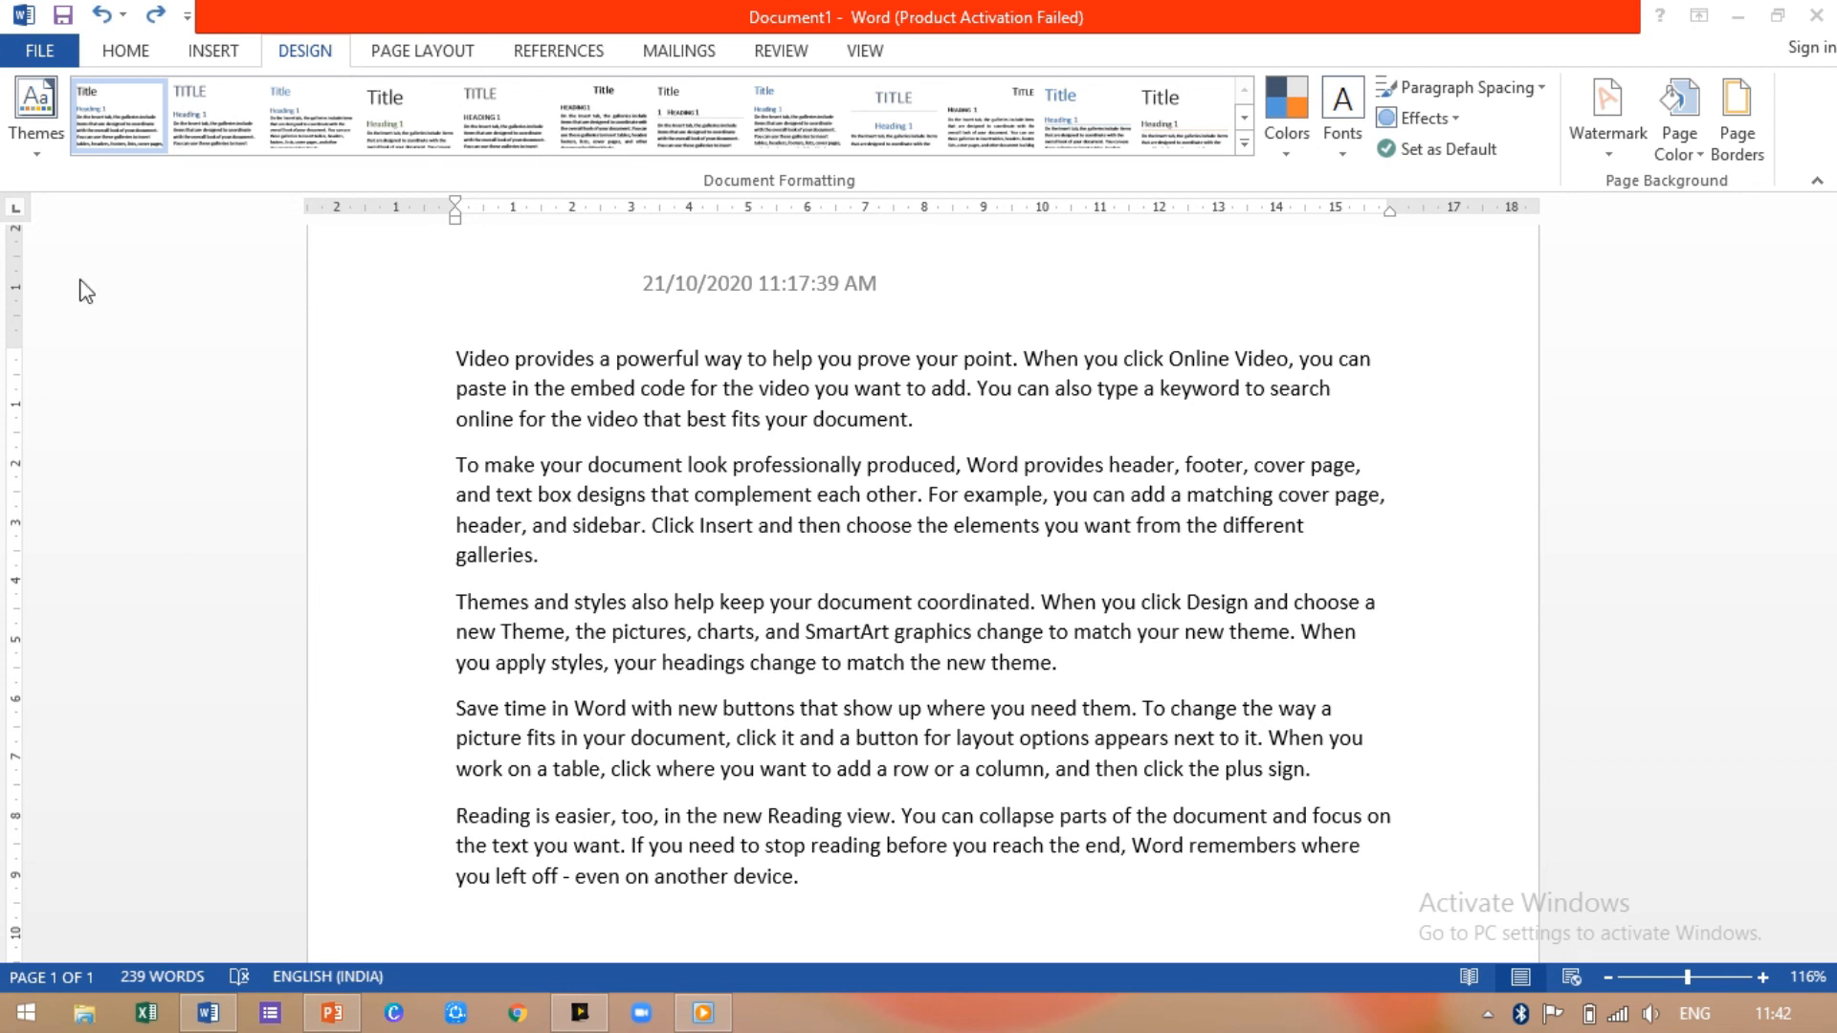
pyautogui.click(307, 60)
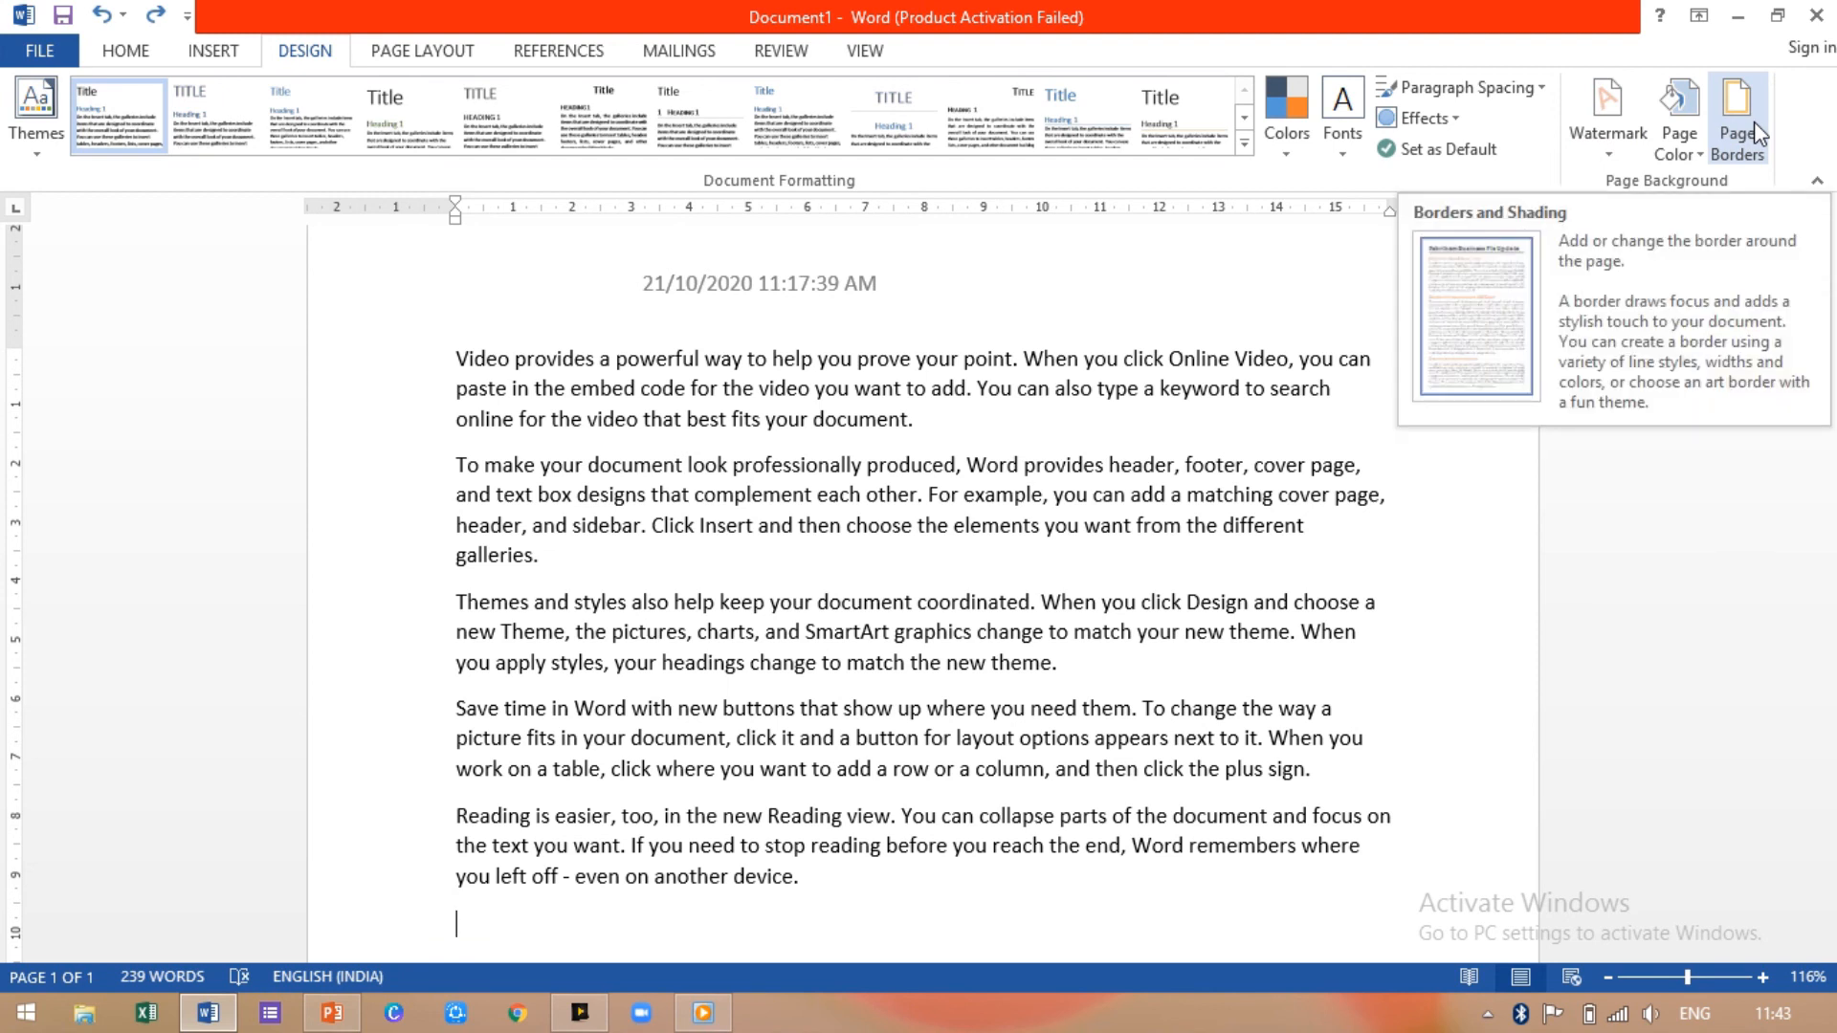
# Step: Open the Watermark gallery from the Design tab
pyautogui.click(1600, 140)
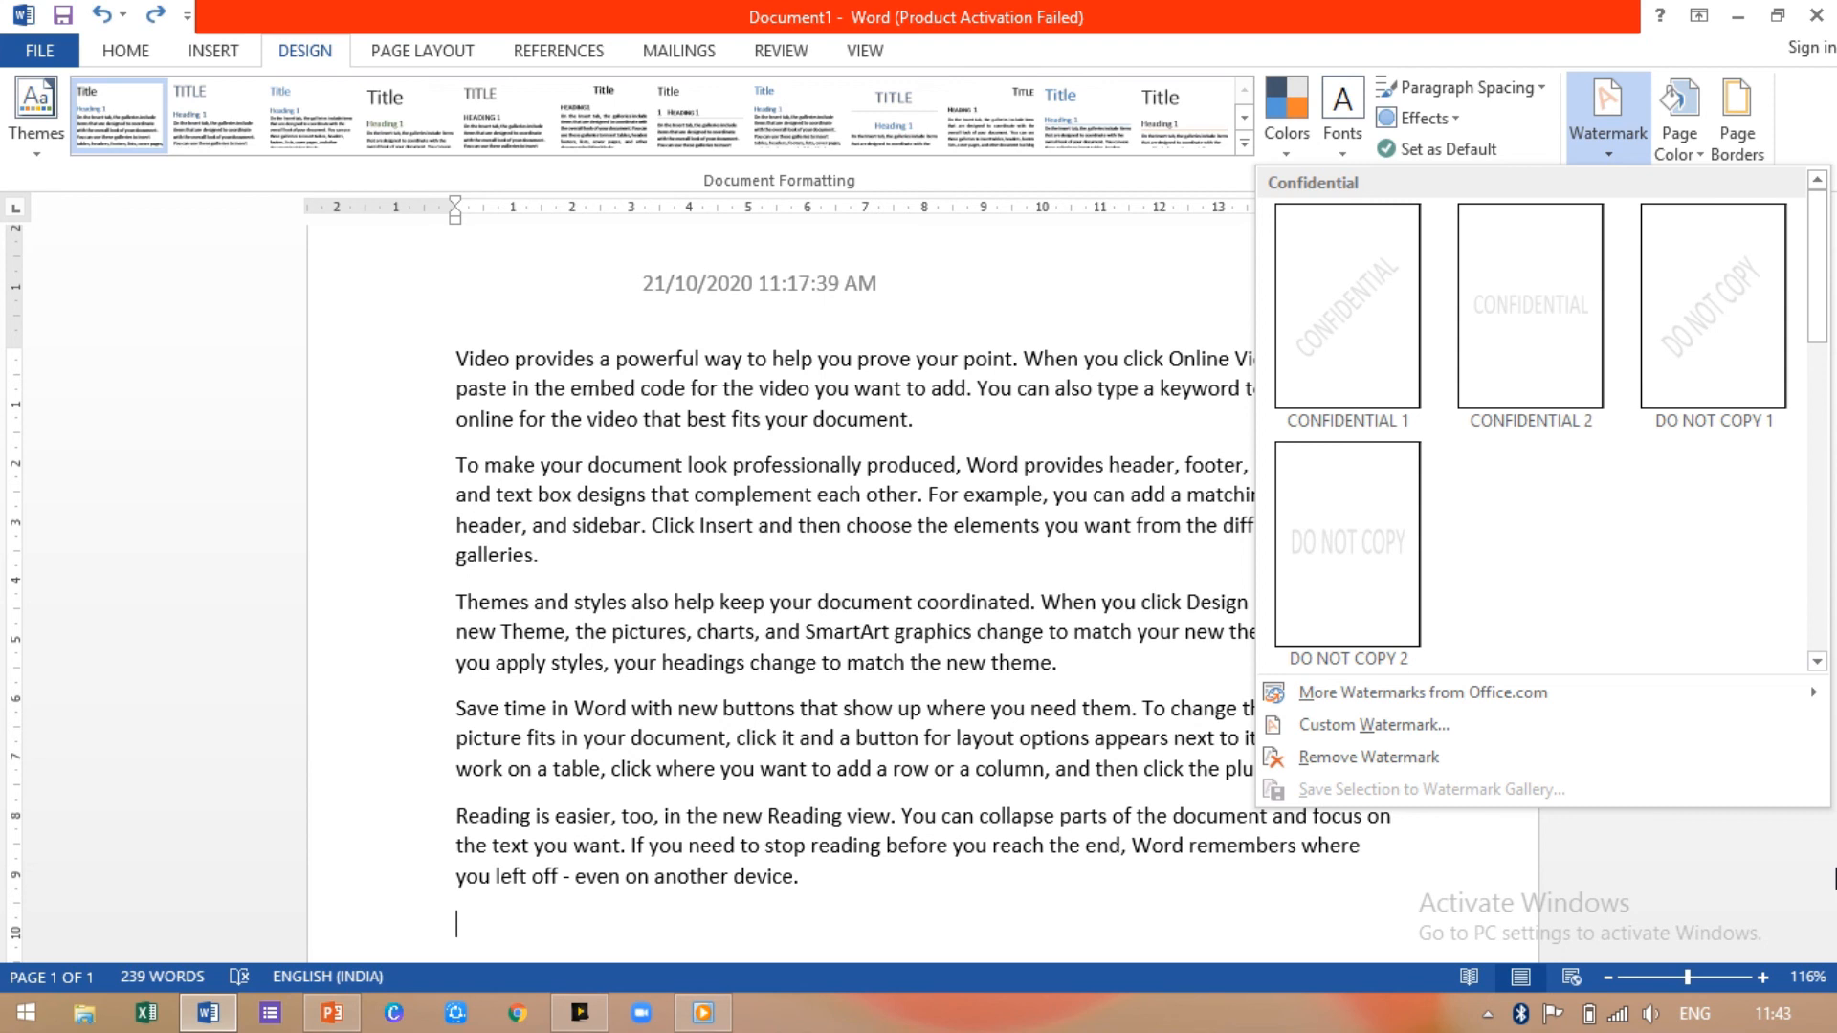
# Step: Create a custom text watermark of a person's name in light green and apply it
pyautogui.click(1352, 723)
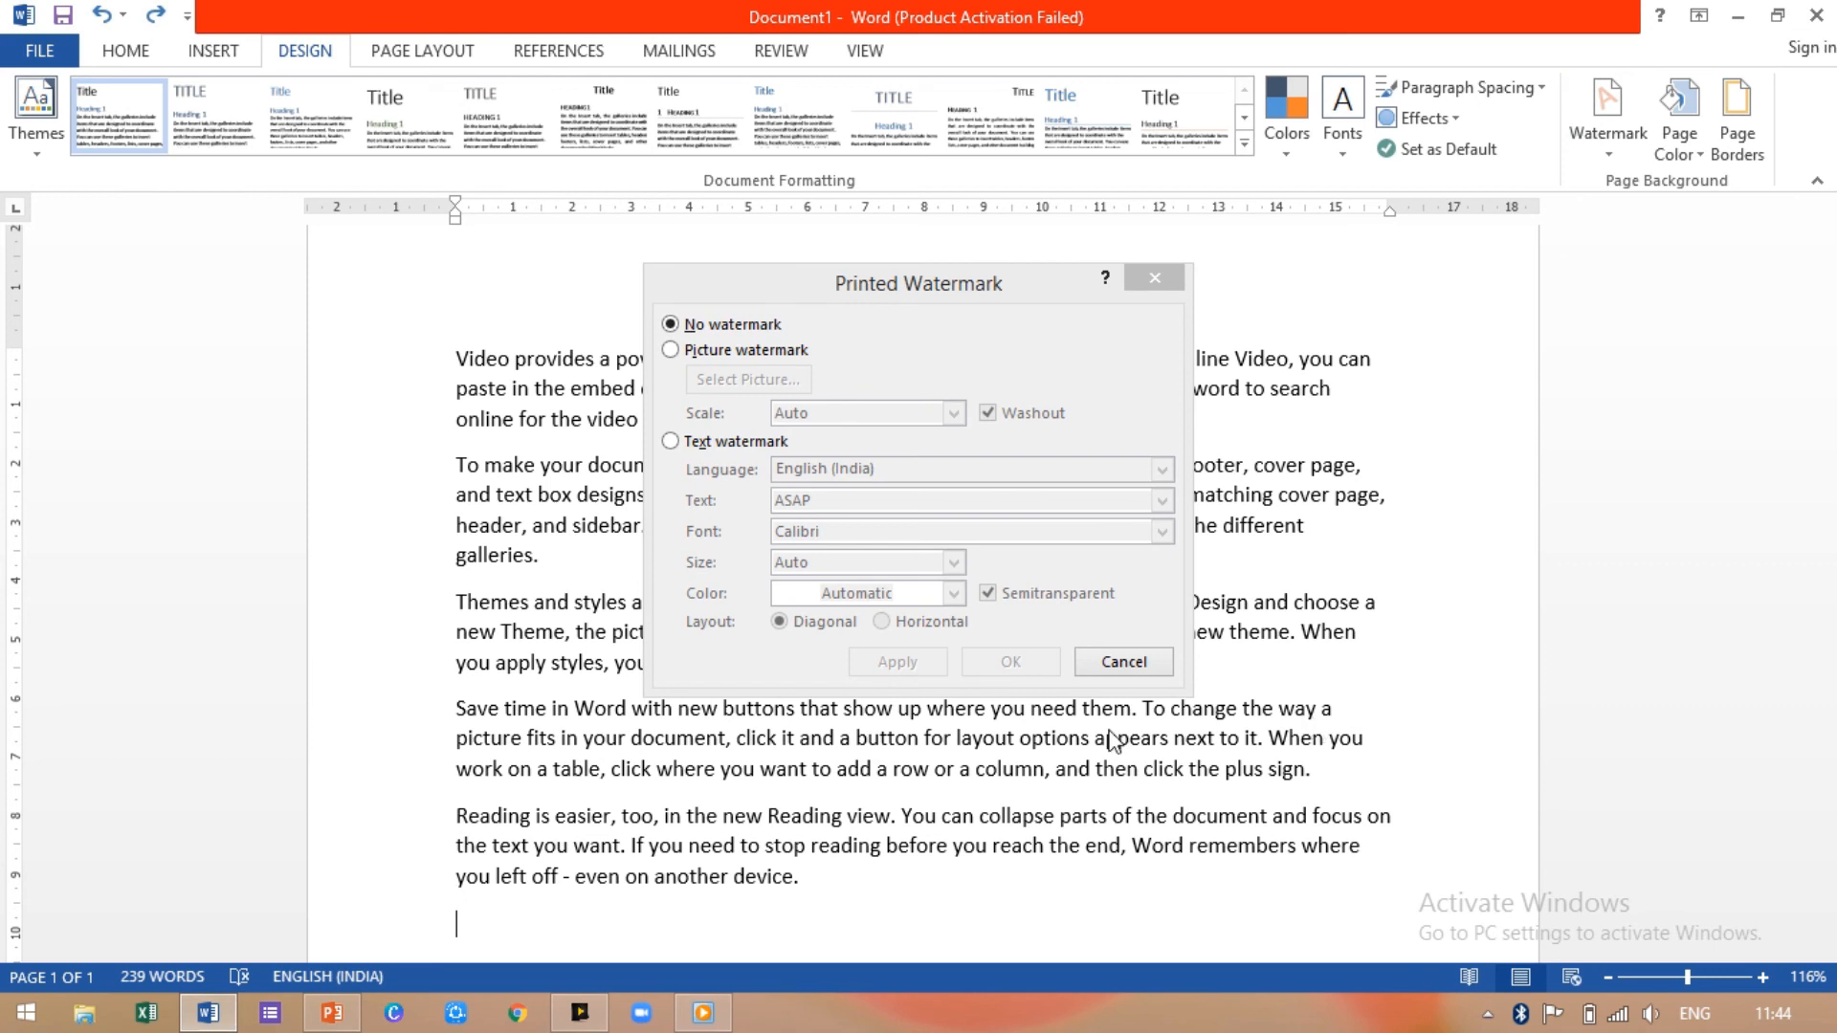
pyautogui.click(677, 352)
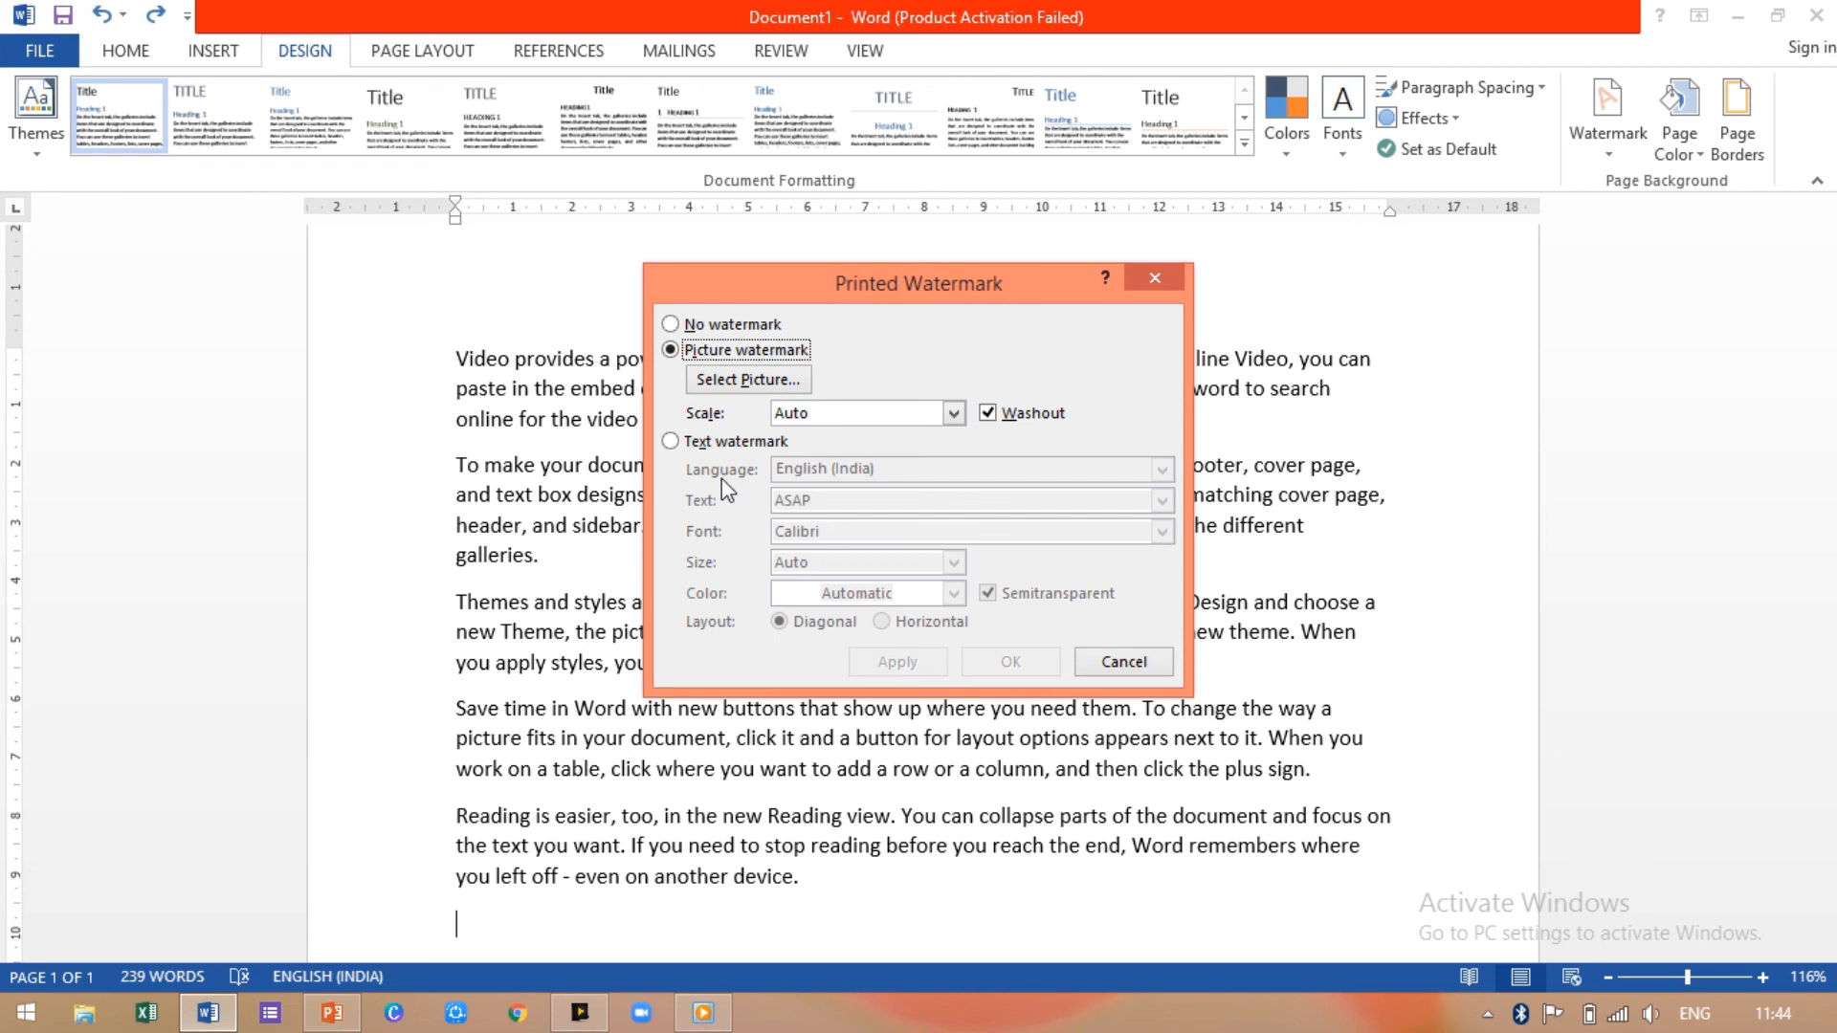
pyautogui.click(671, 443)
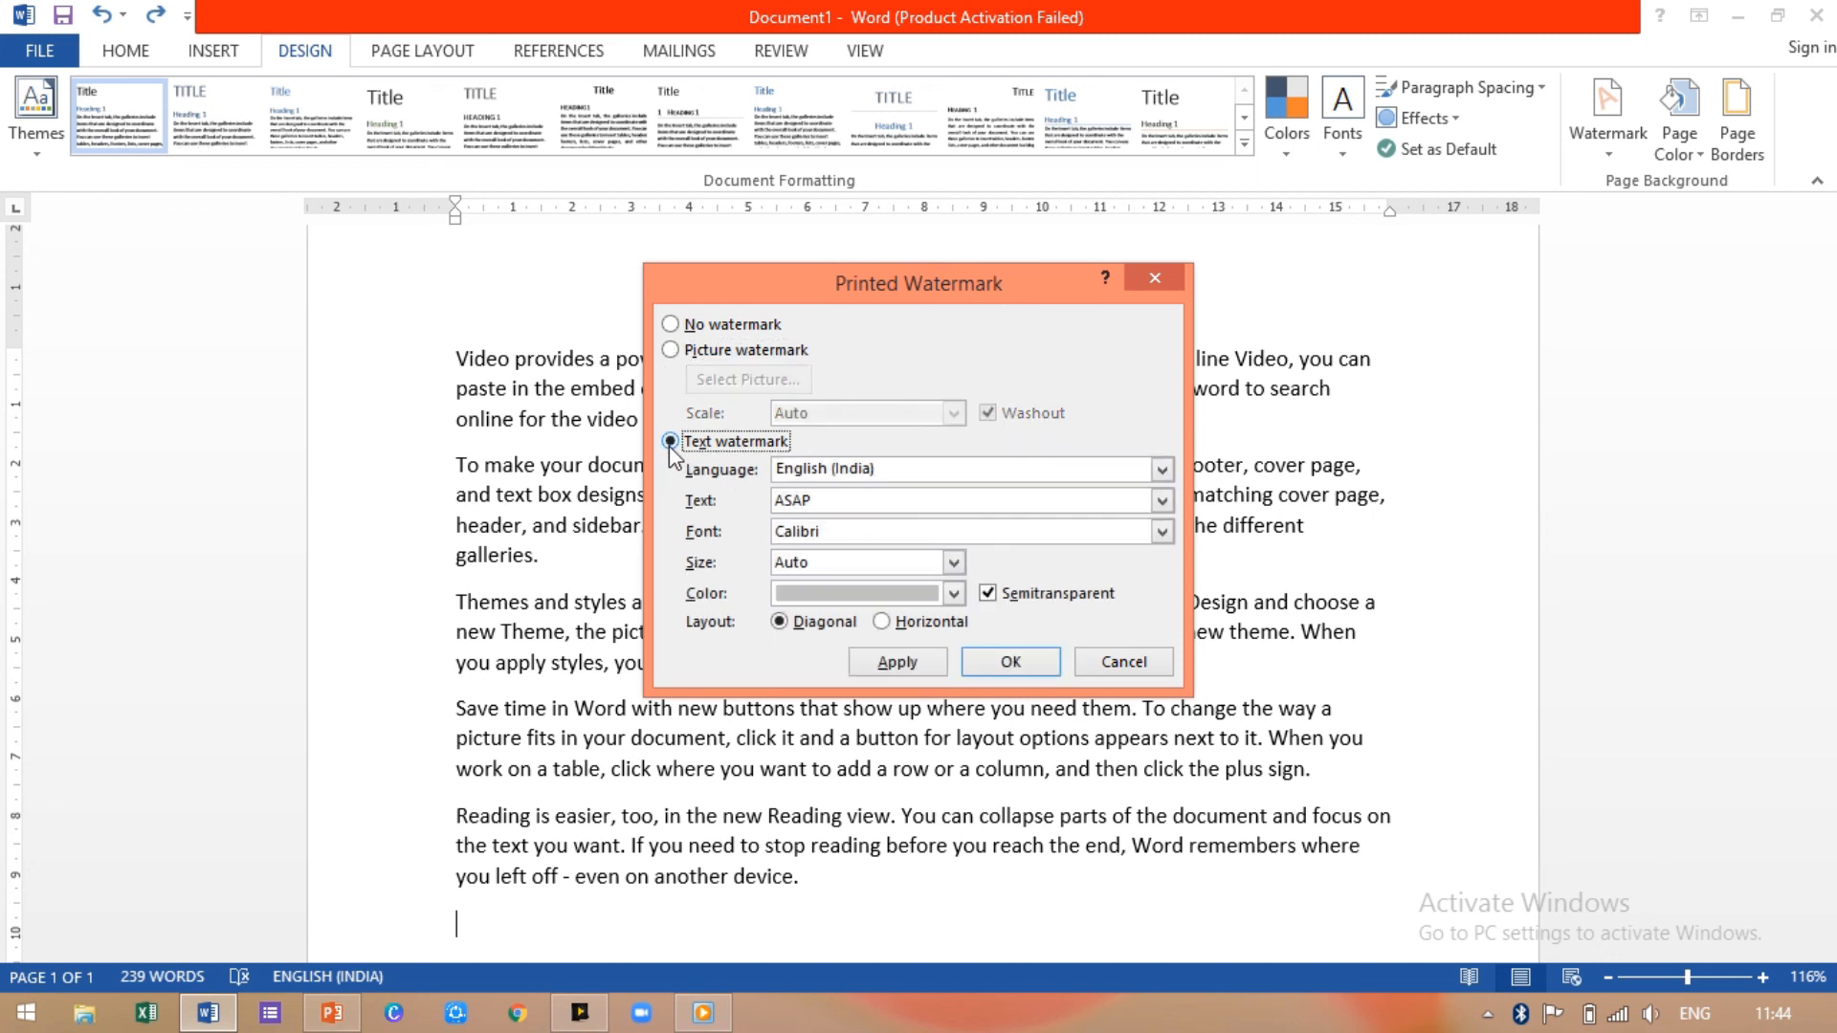
pyautogui.click(831, 503)
pyautogui.press('BackSpace')
pyautogui.press('BackSpace')
pyautogui.press('BackSpace')
pyautogui.press('BackSpace')
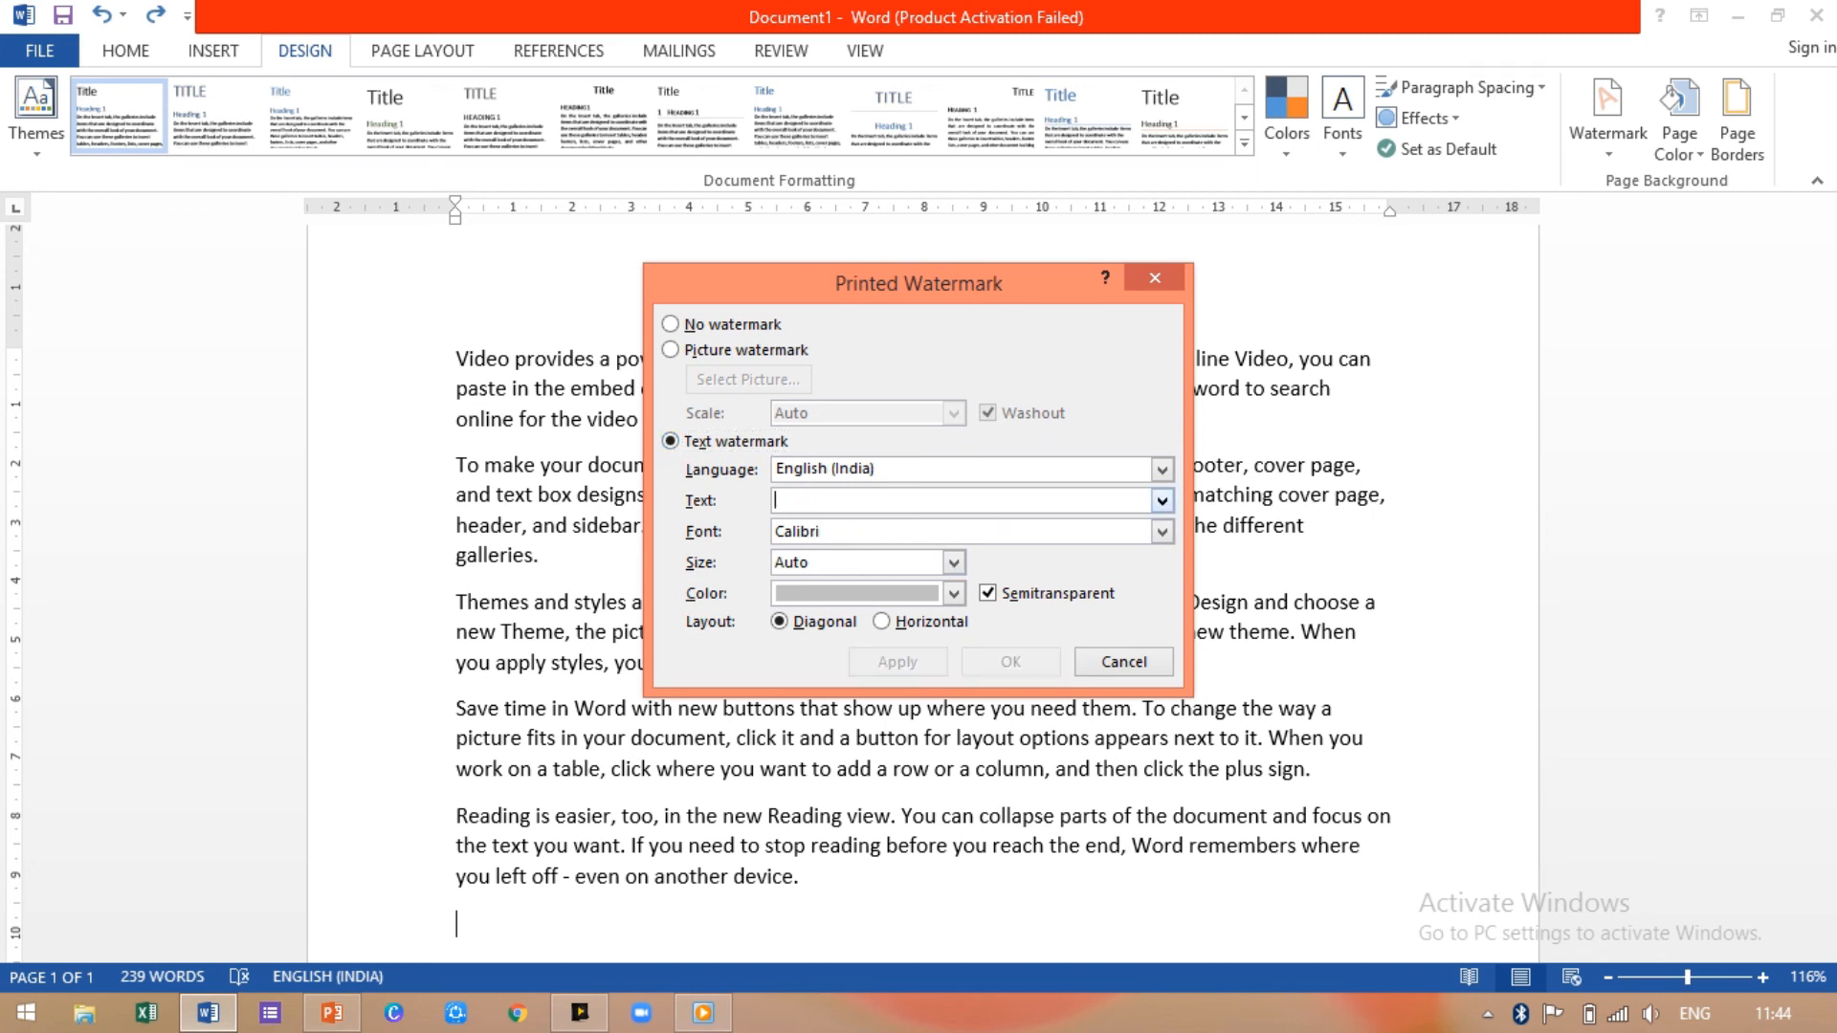
pyautogui.write('geeta')
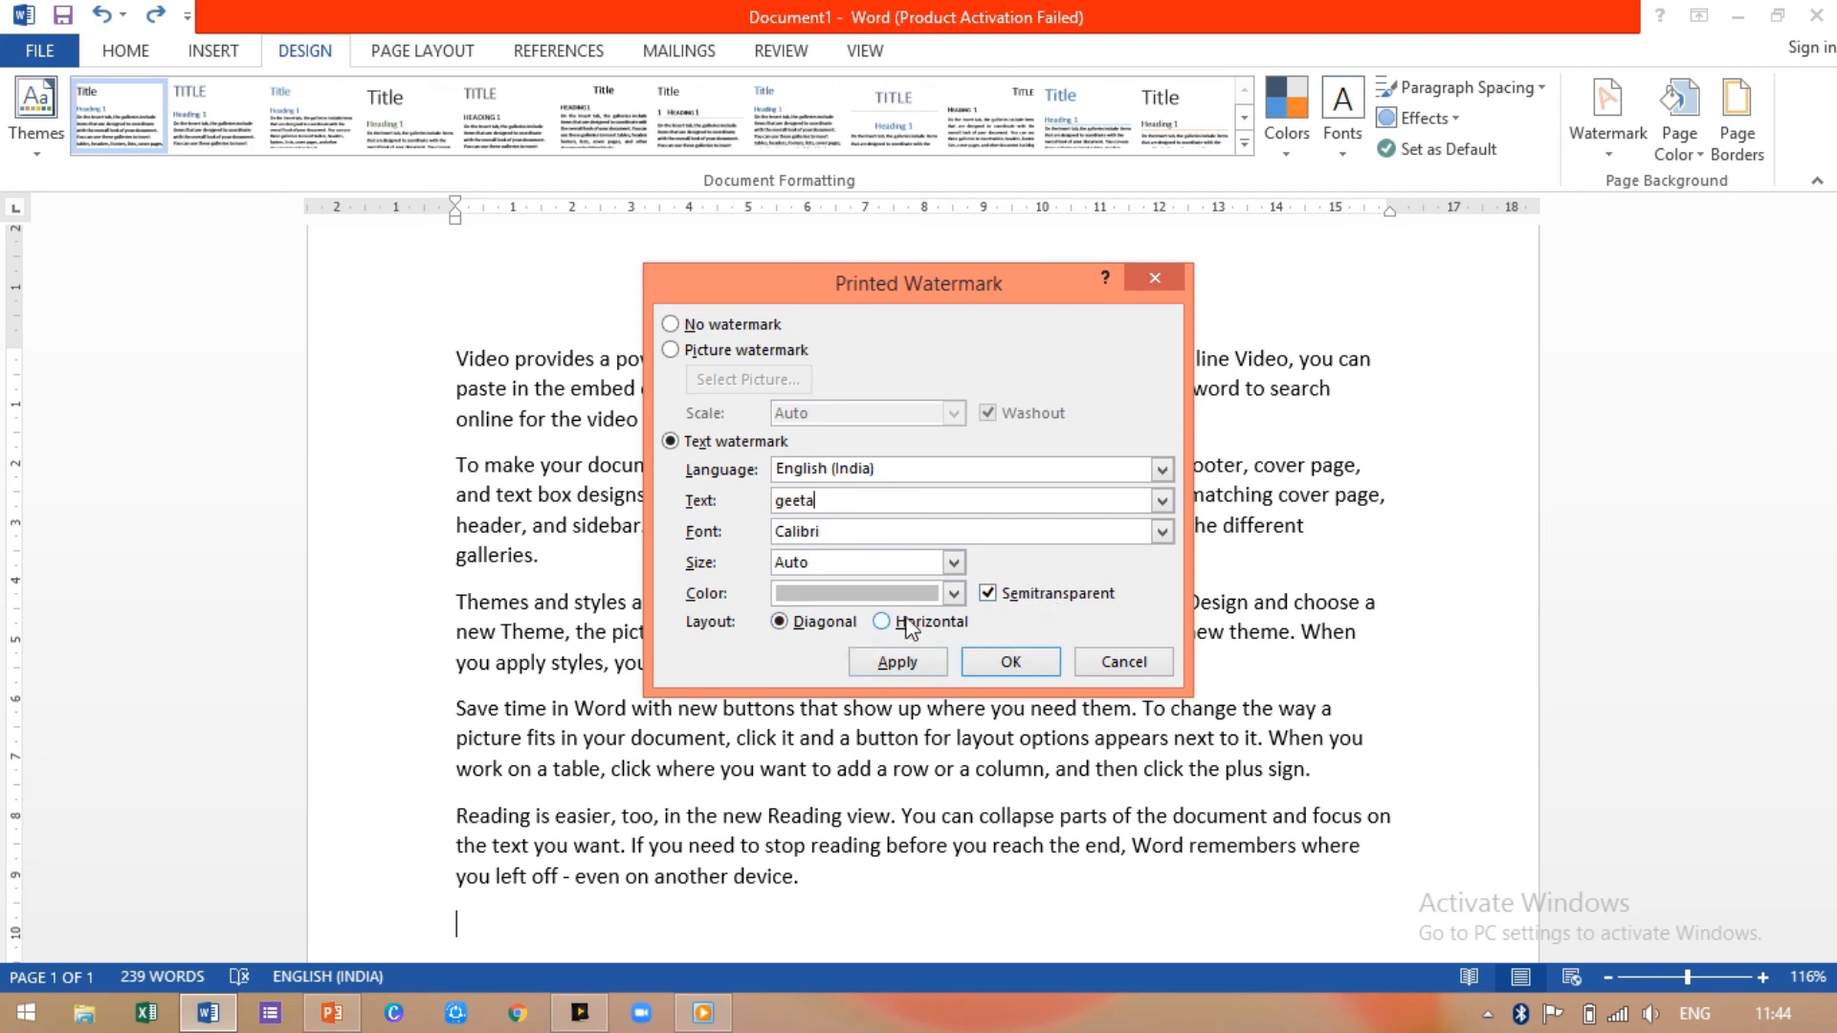
pyautogui.click(955, 595)
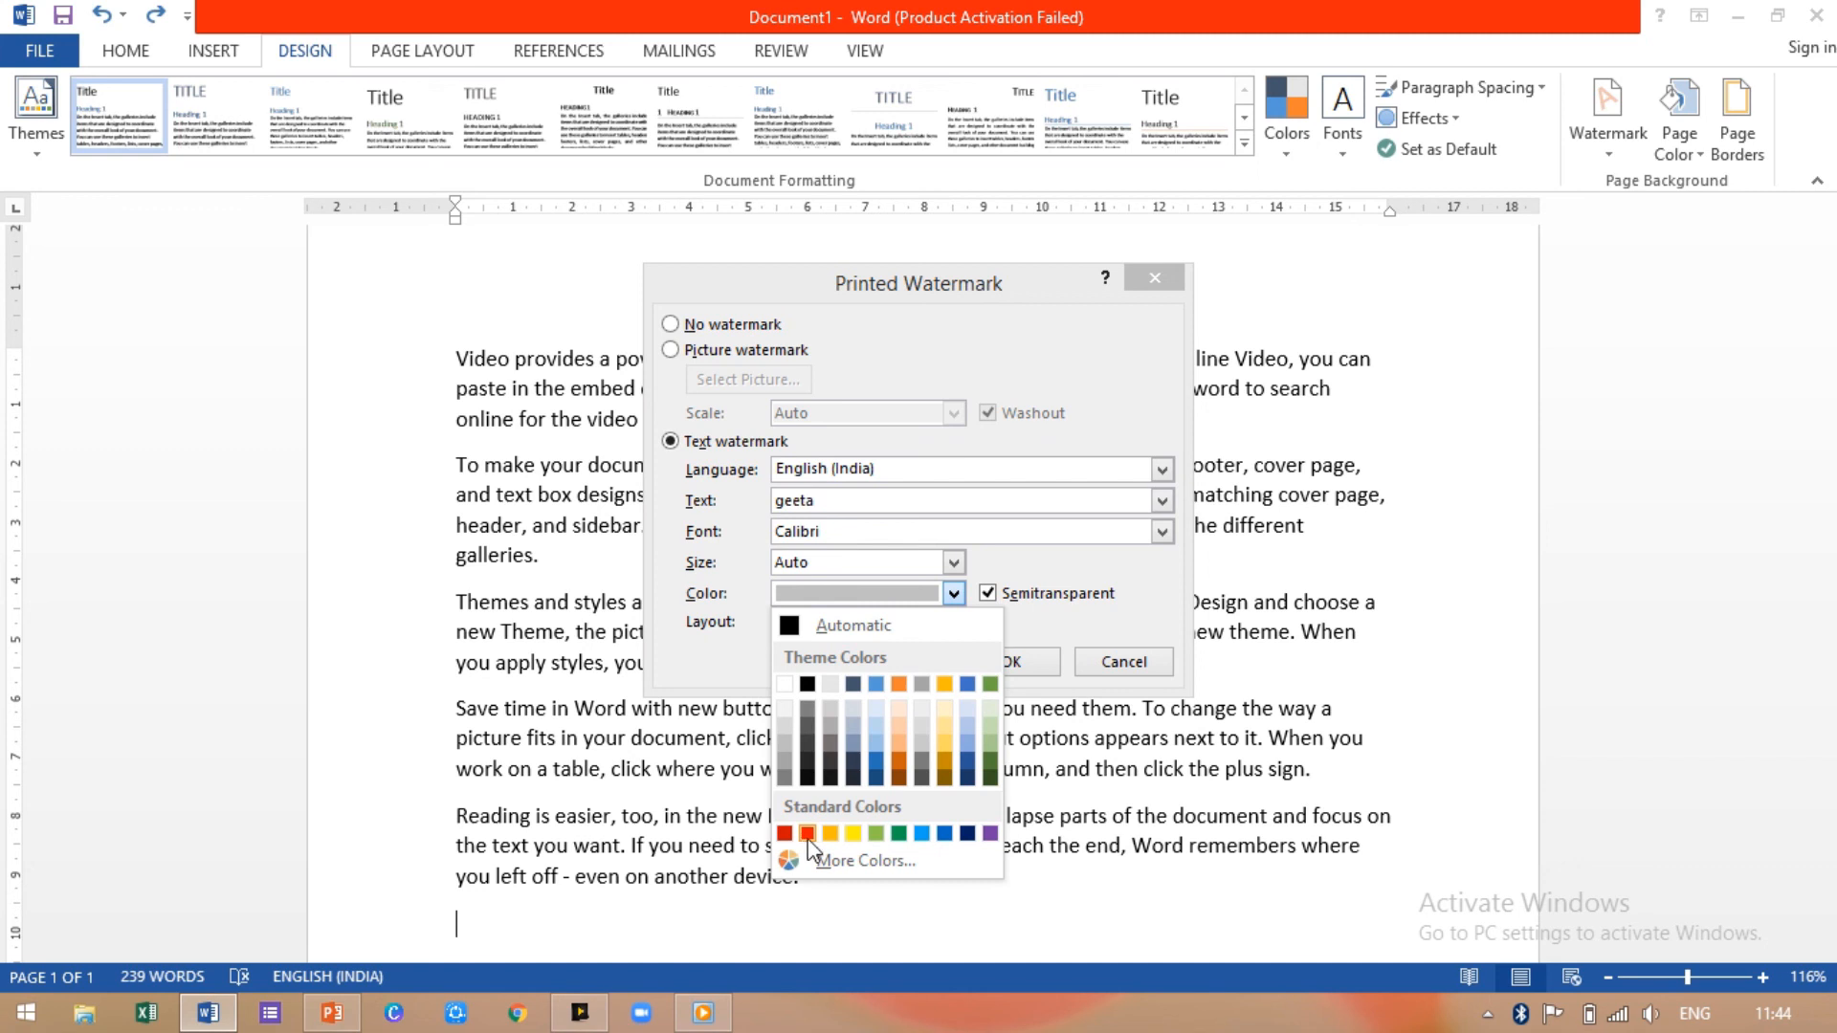
pyautogui.click(873, 835)
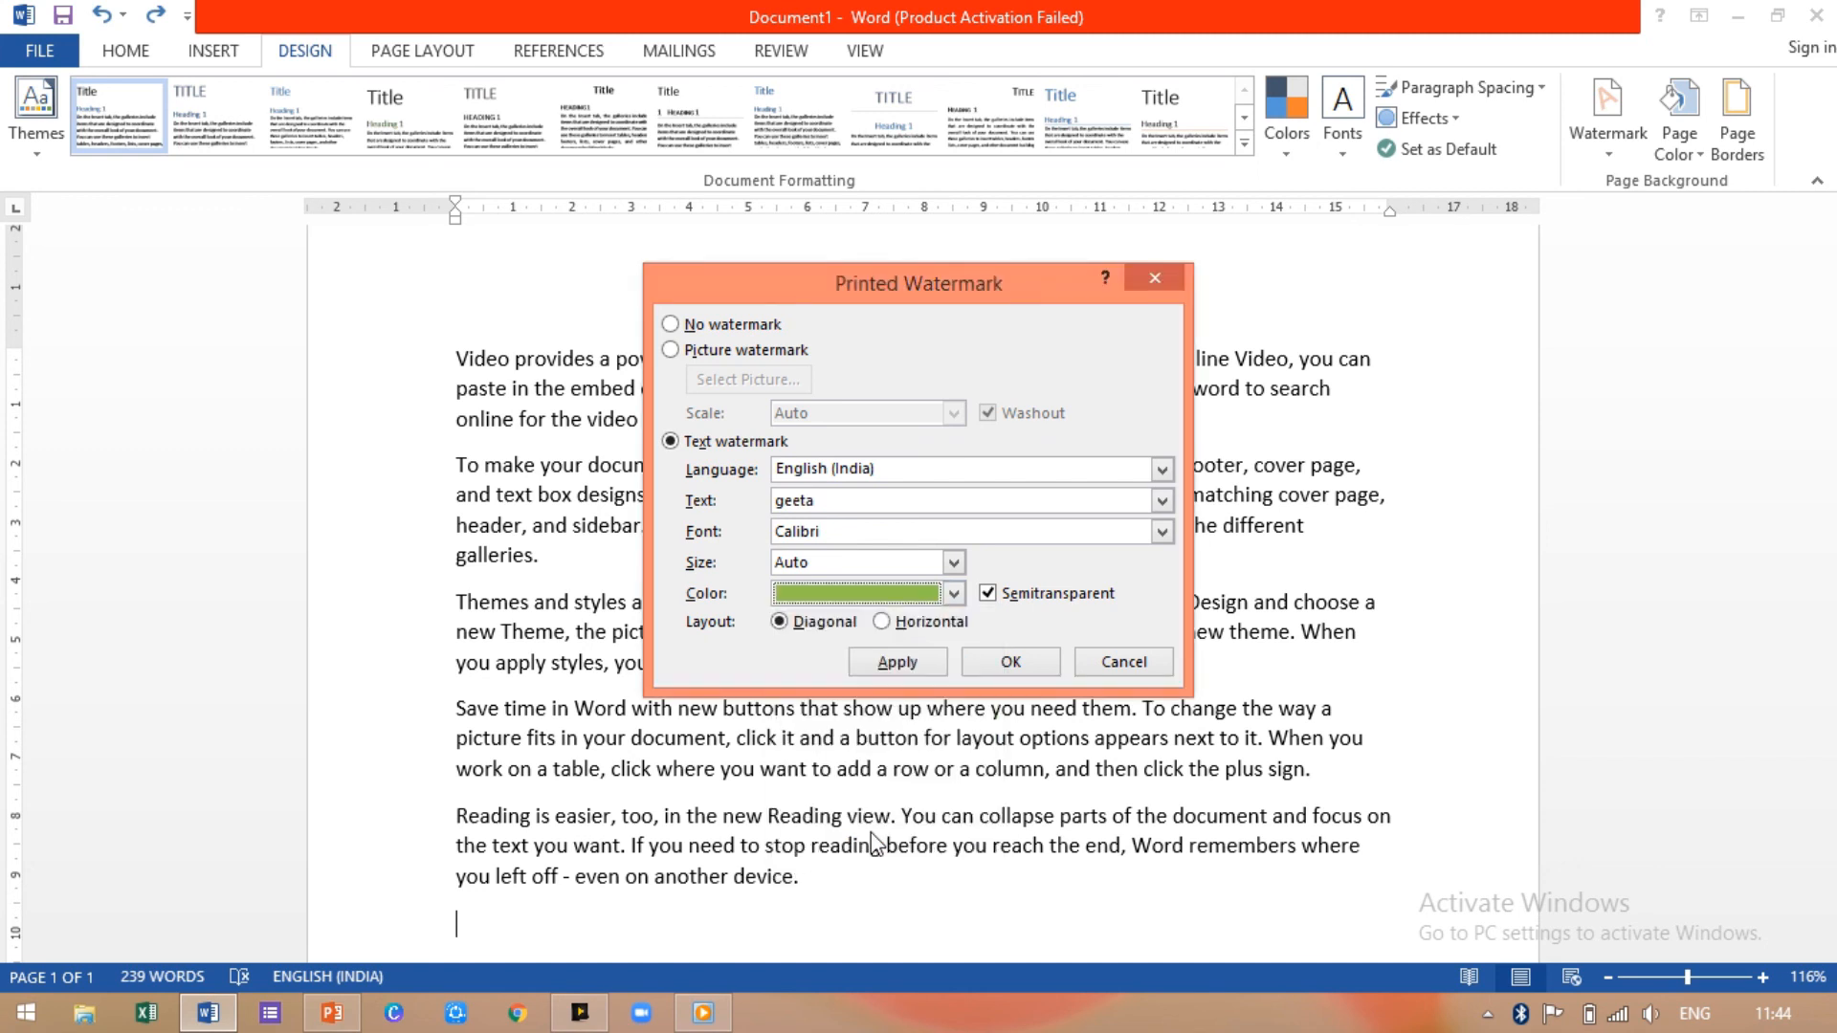
pyautogui.click(898, 664)
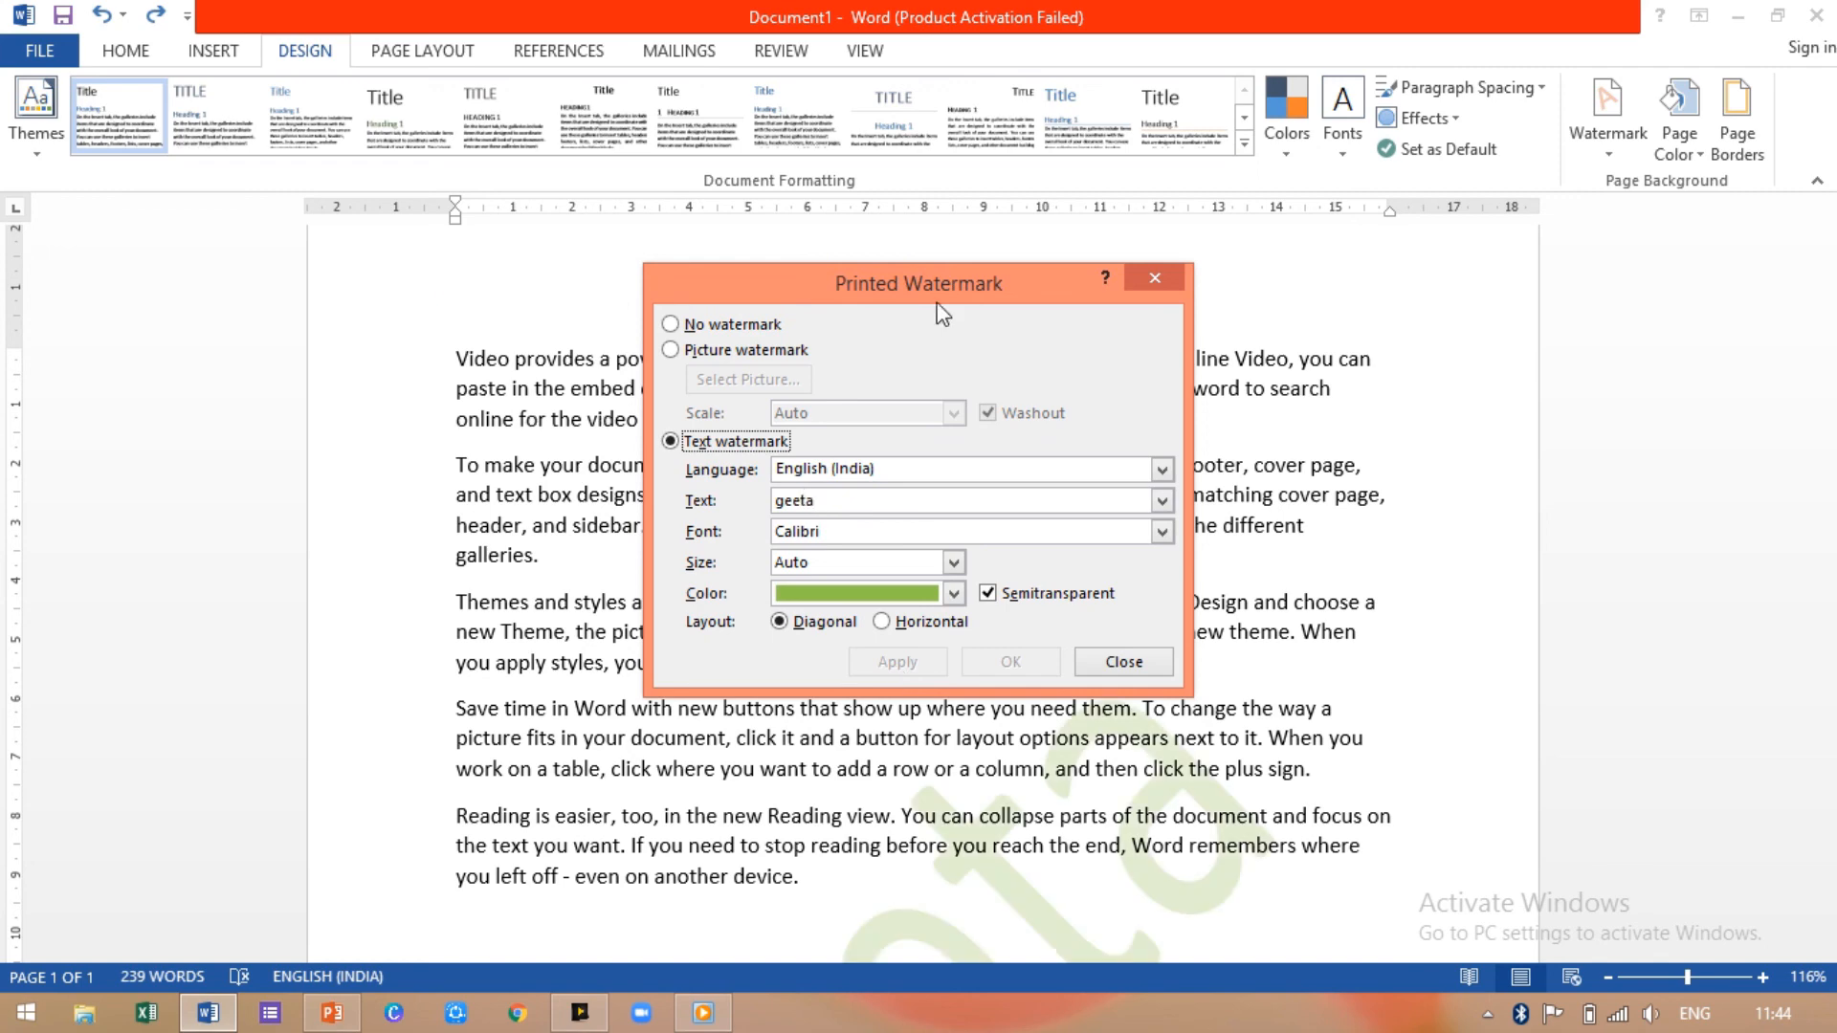
# Step: Close the Printed Watermark dialog and scroll through the page to check the green watermark
pyautogui.click(1152, 279)
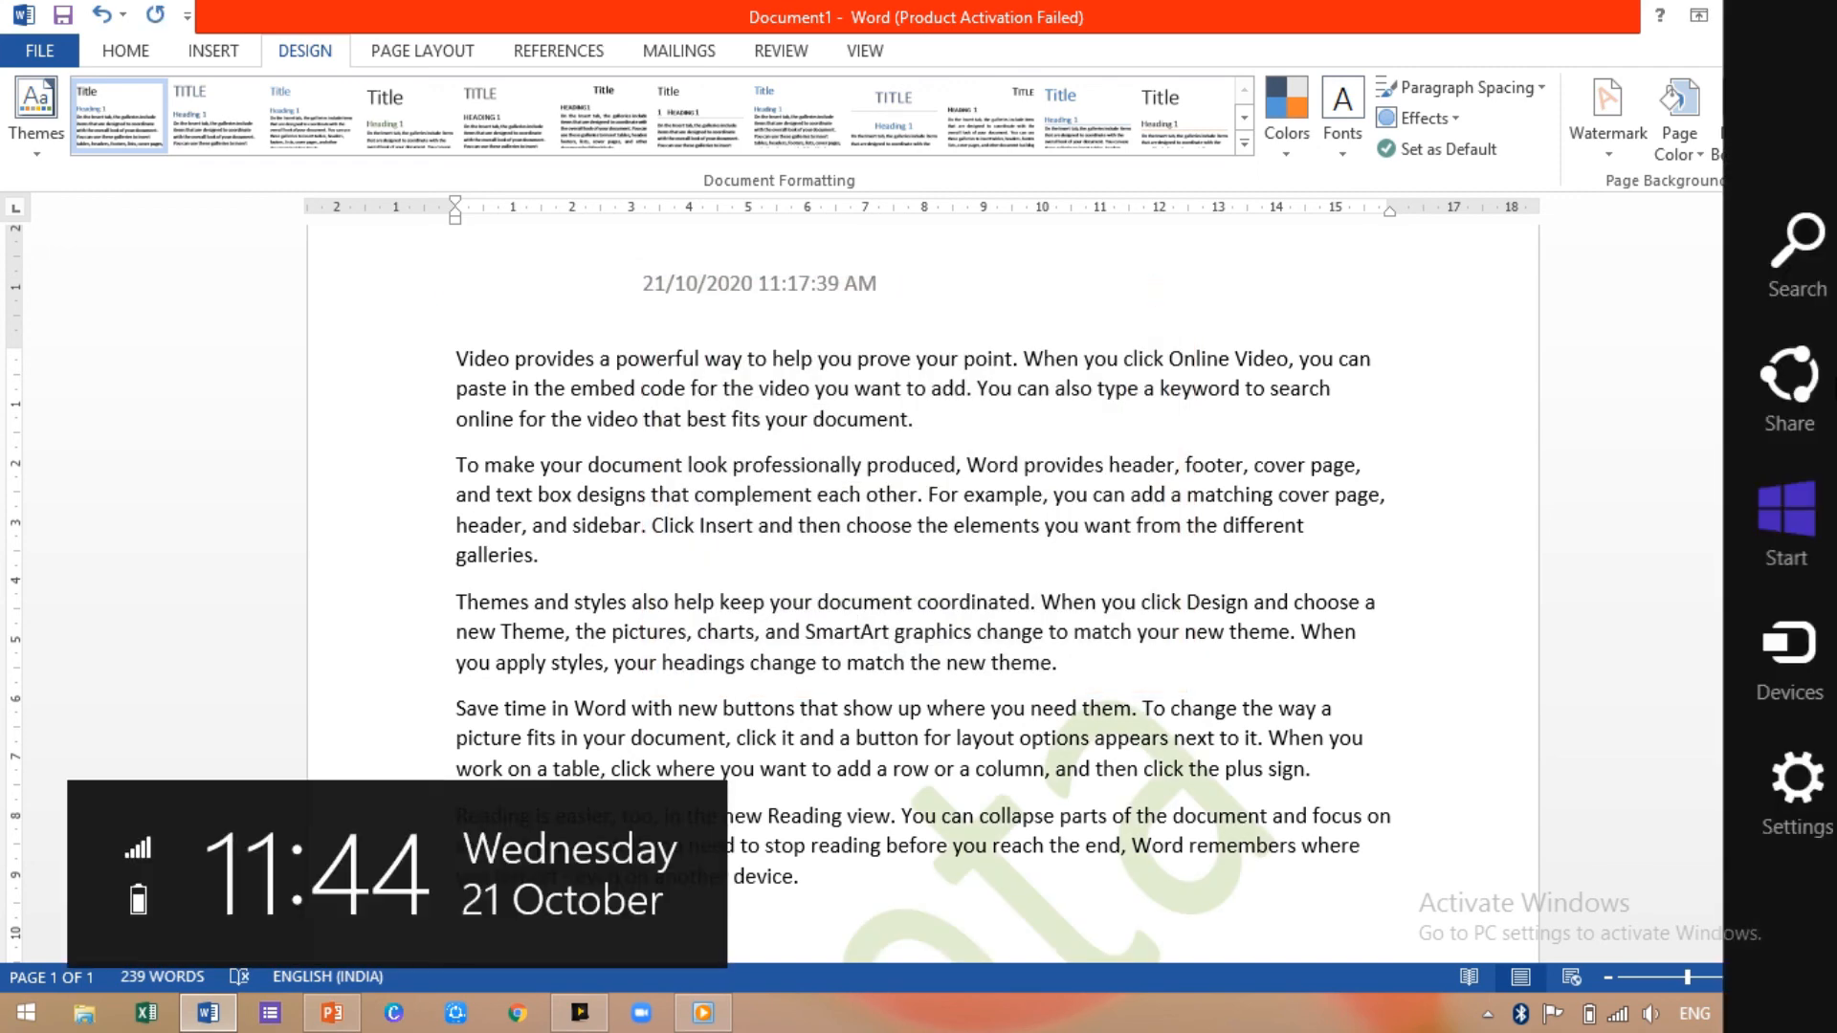
pyautogui.moveTo(1829, 395); pyautogui.dragTo(1834, 613)
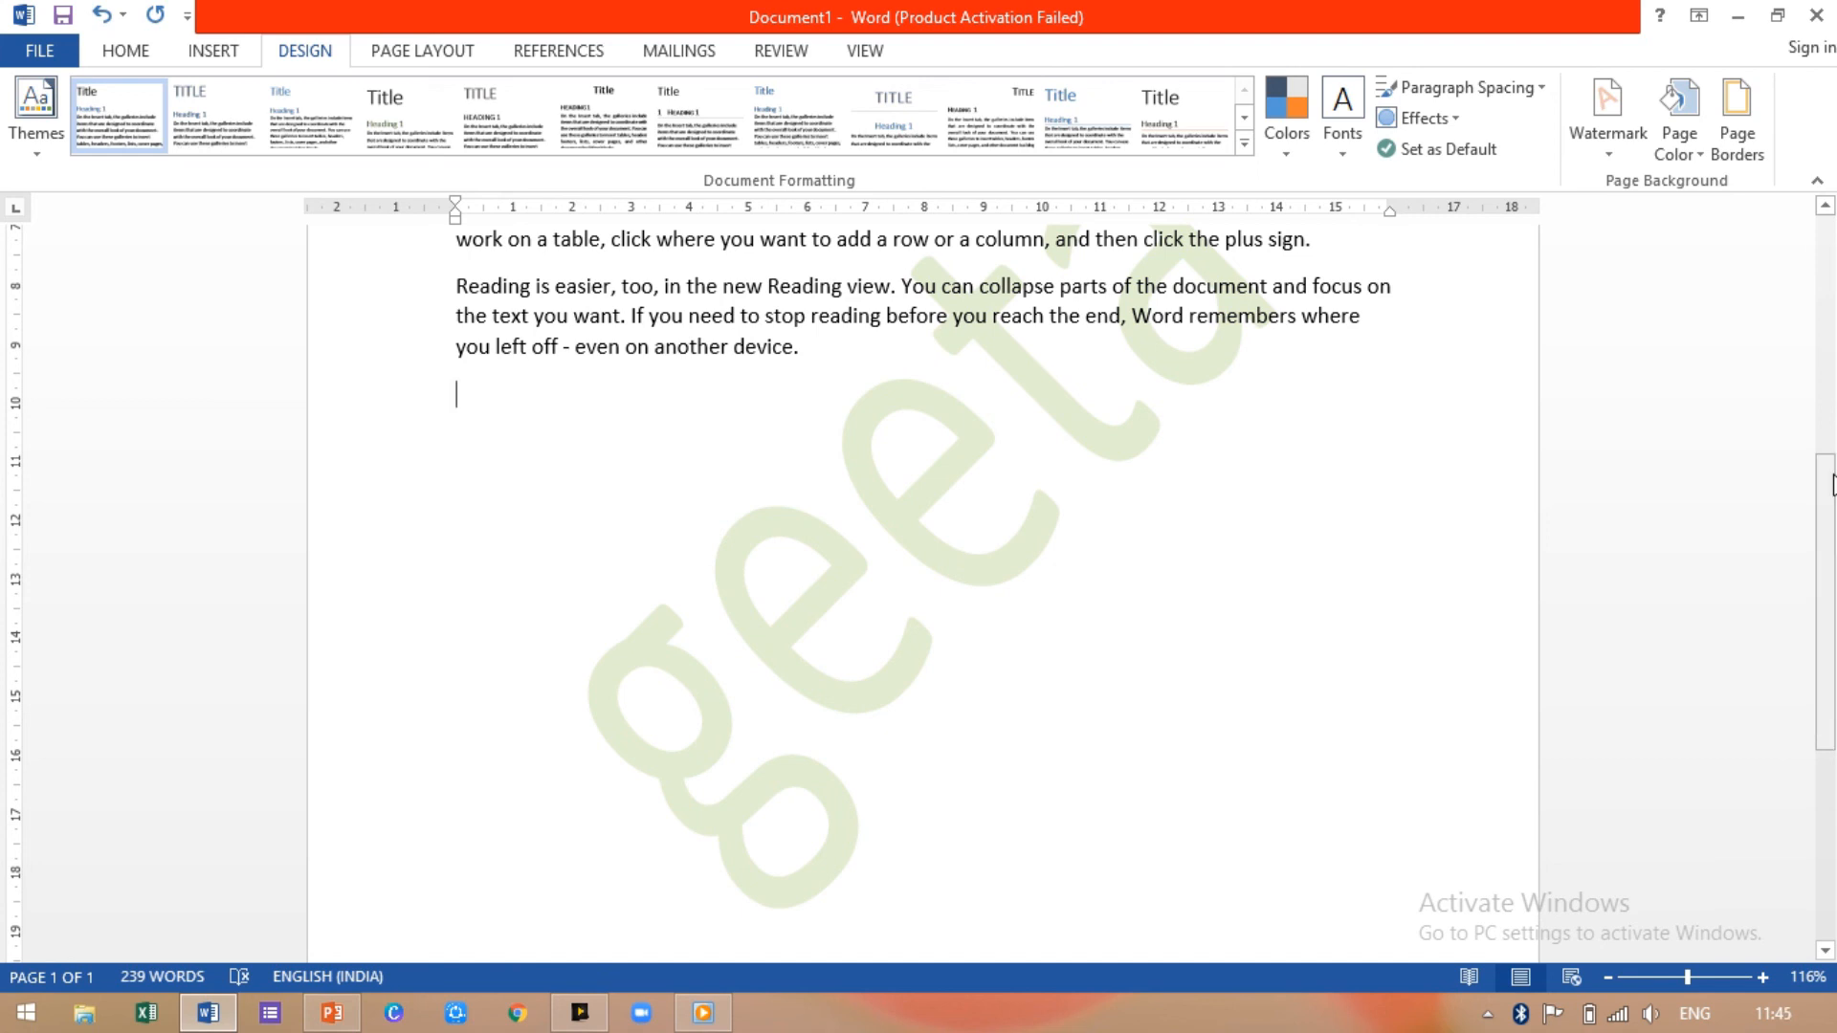
pyautogui.moveTo(1834, 647); pyautogui.dragTo(1831, 579)
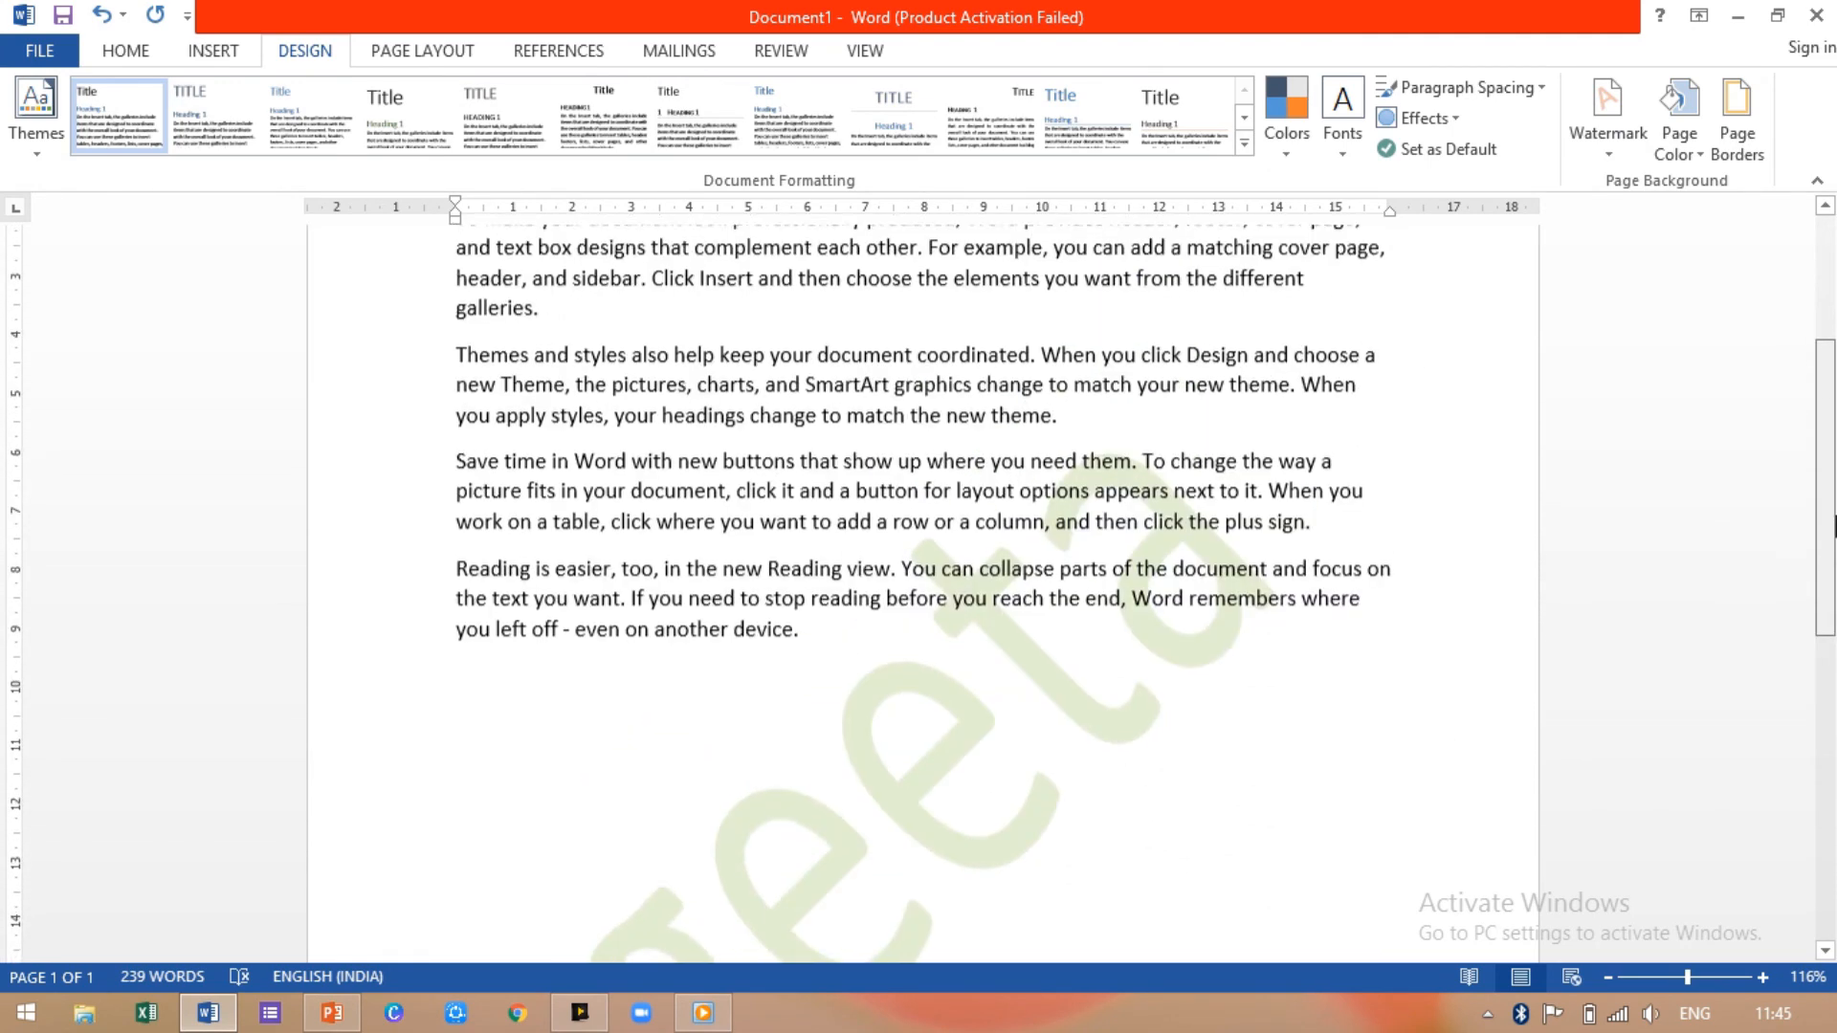
# Step: Replace the green watermark with the DO NOT COPY 2 preset, then reopen the Watermark gallery
pyautogui.click(1623, 151)
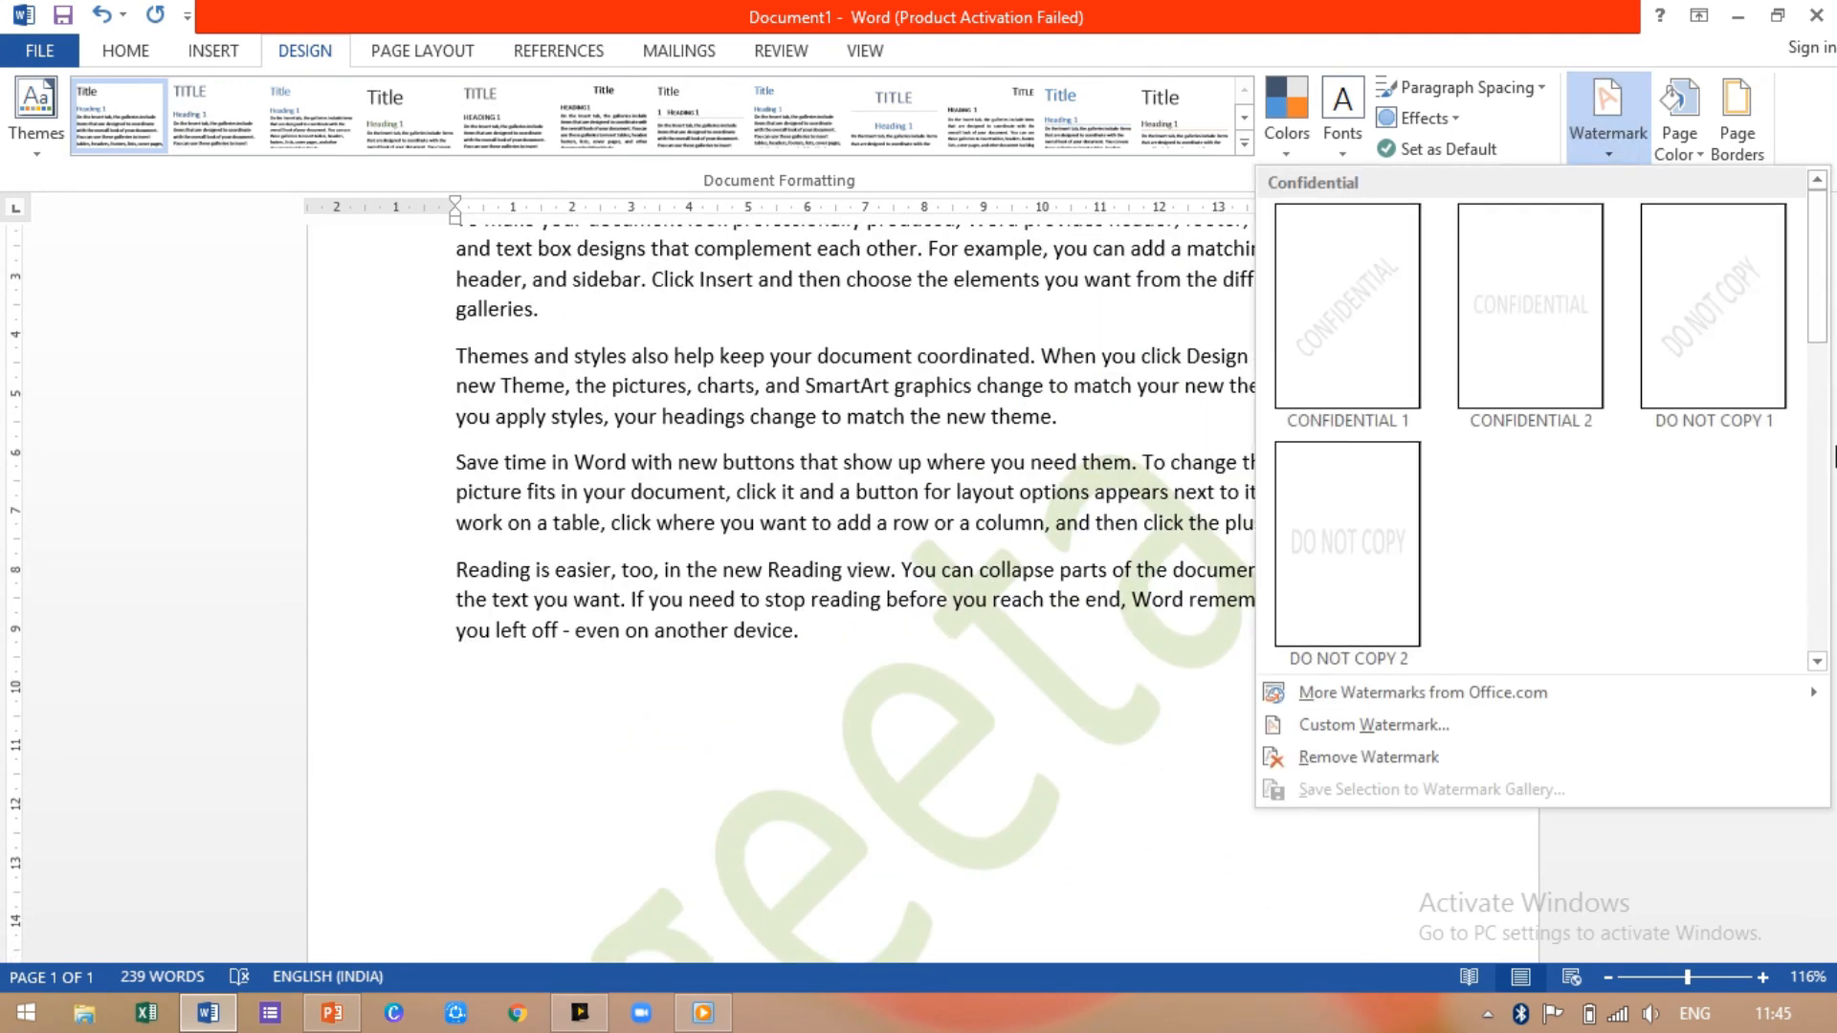
pyautogui.click(1334, 543)
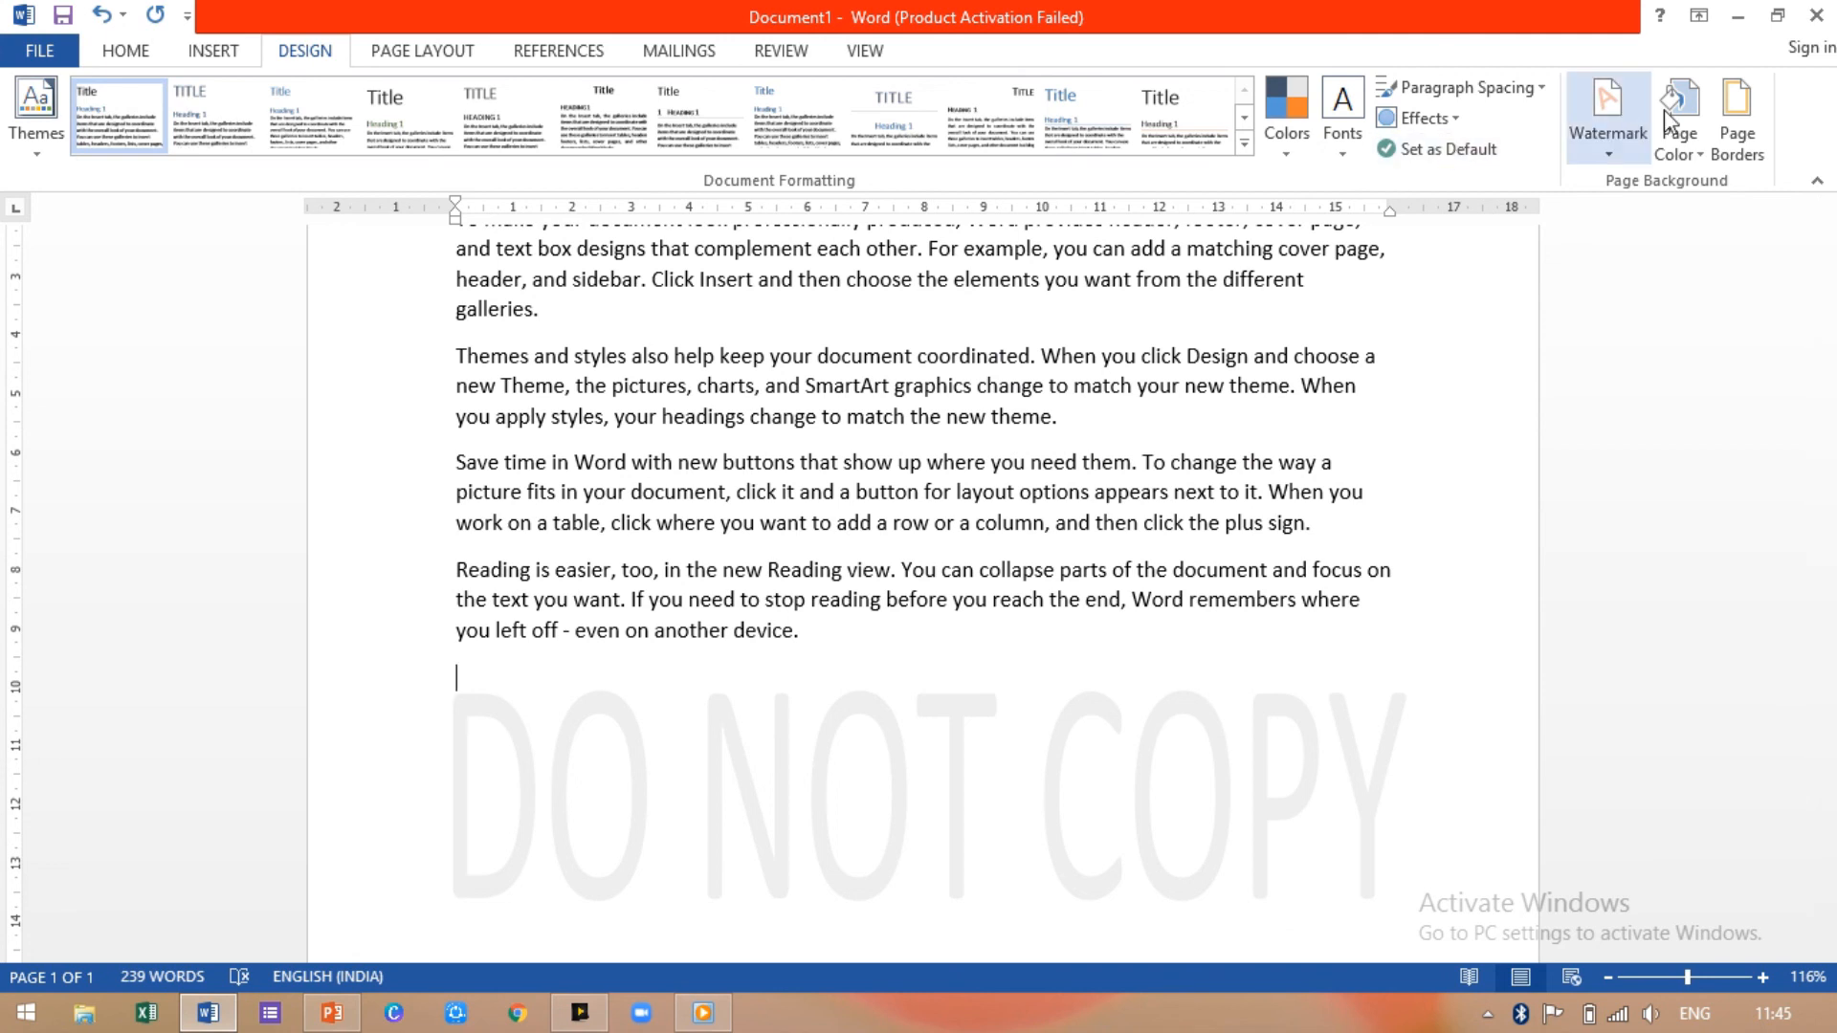
pyautogui.click(1610, 133)
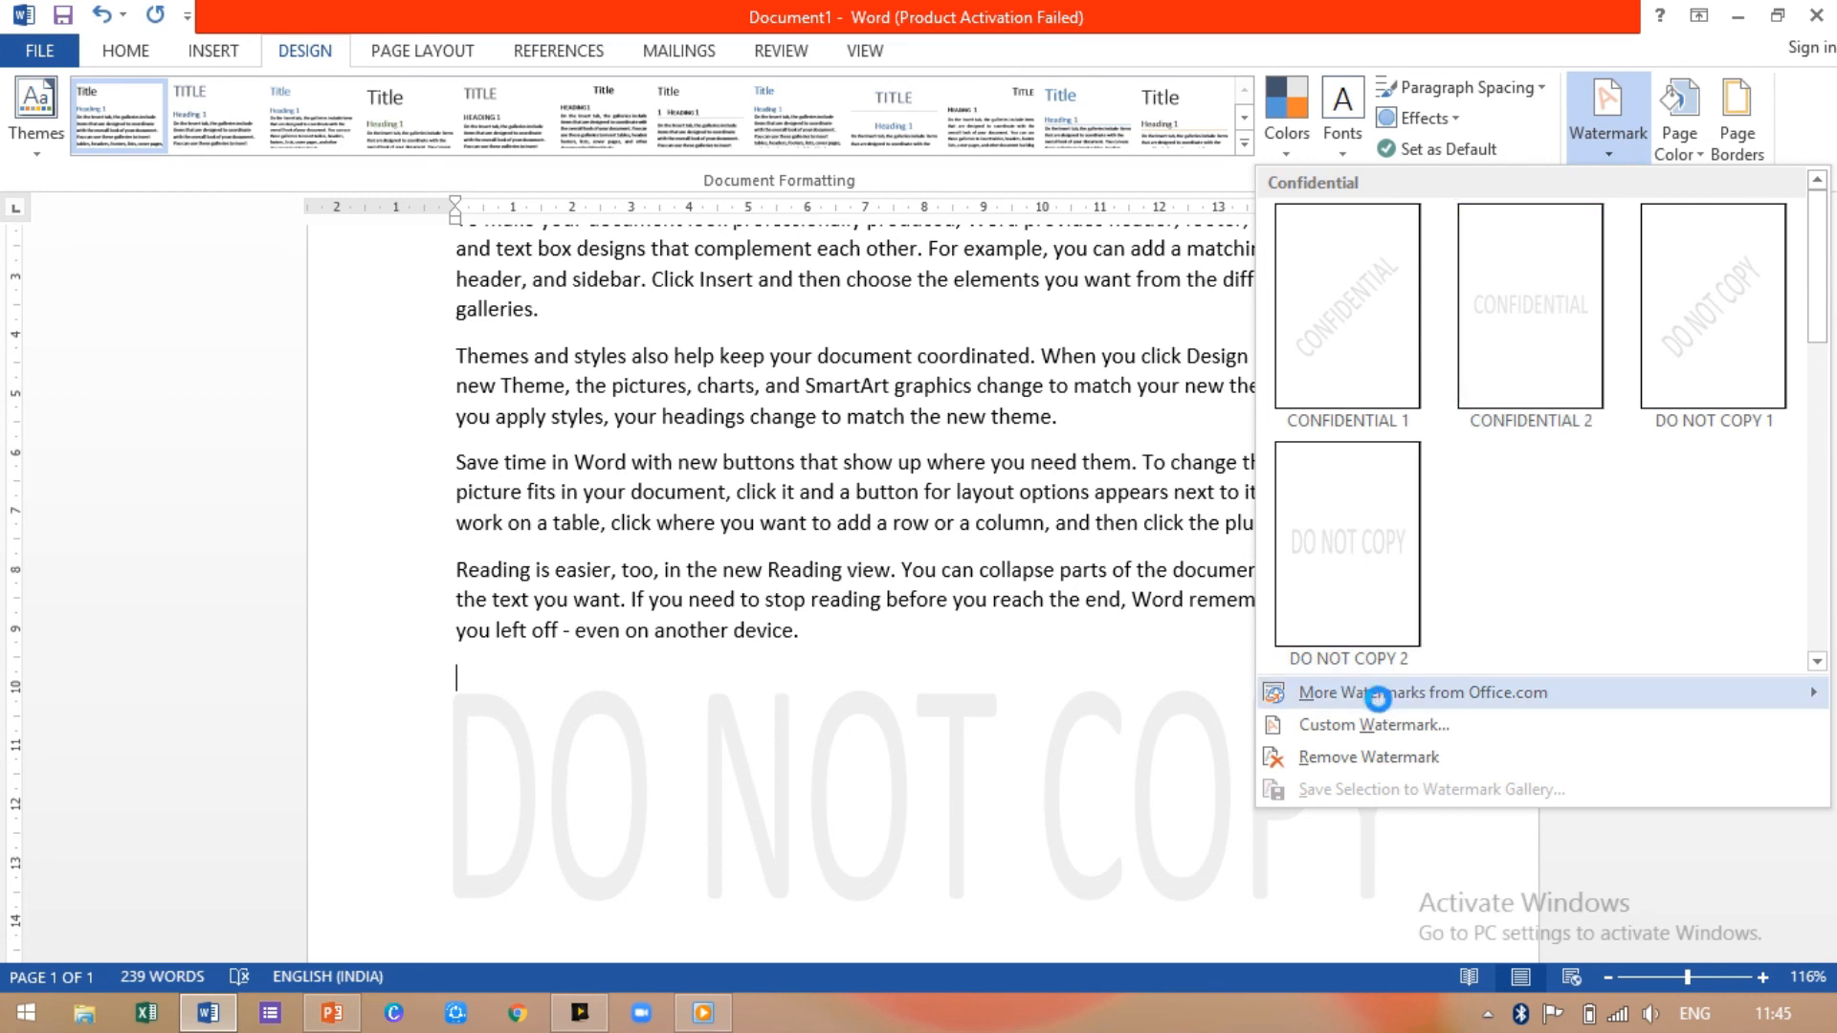
# Step: Remove the DO NOT COPY watermark from the page
pyautogui.click(1382, 759)
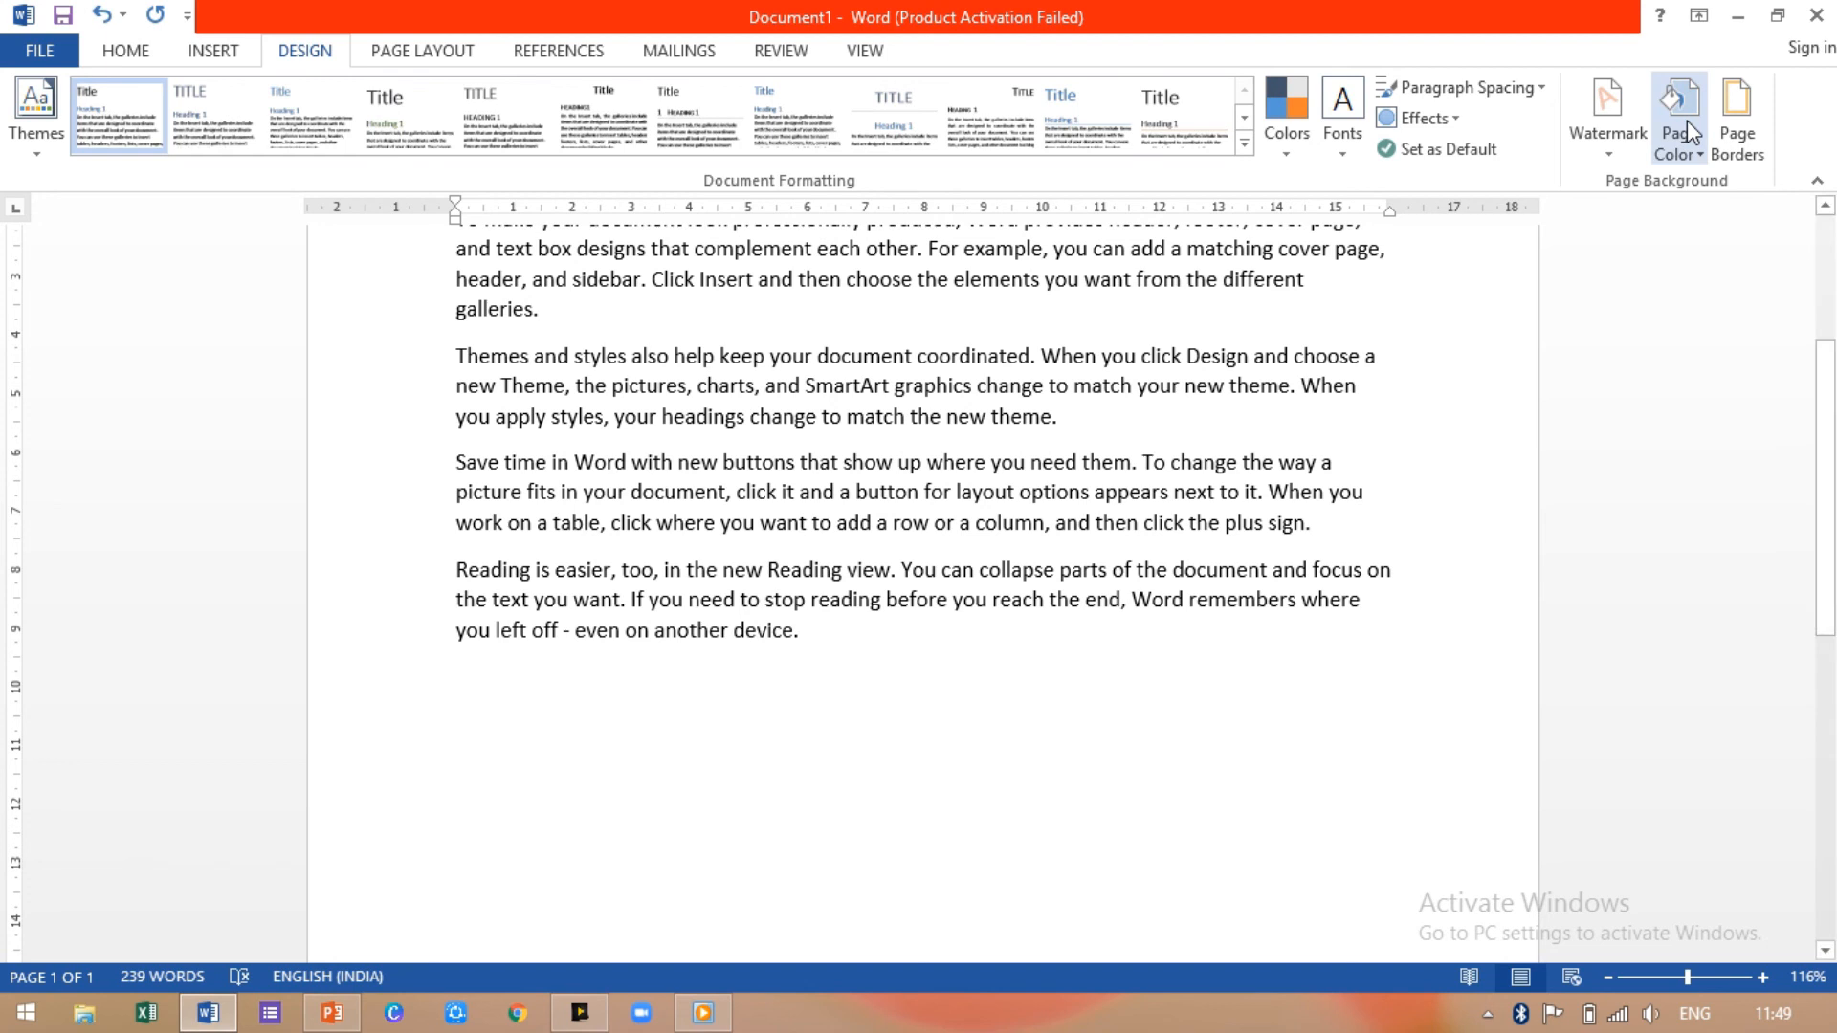
# Step: Open the page Fill Effects and preview the Water droplets texture
pyautogui.click(1694, 159)
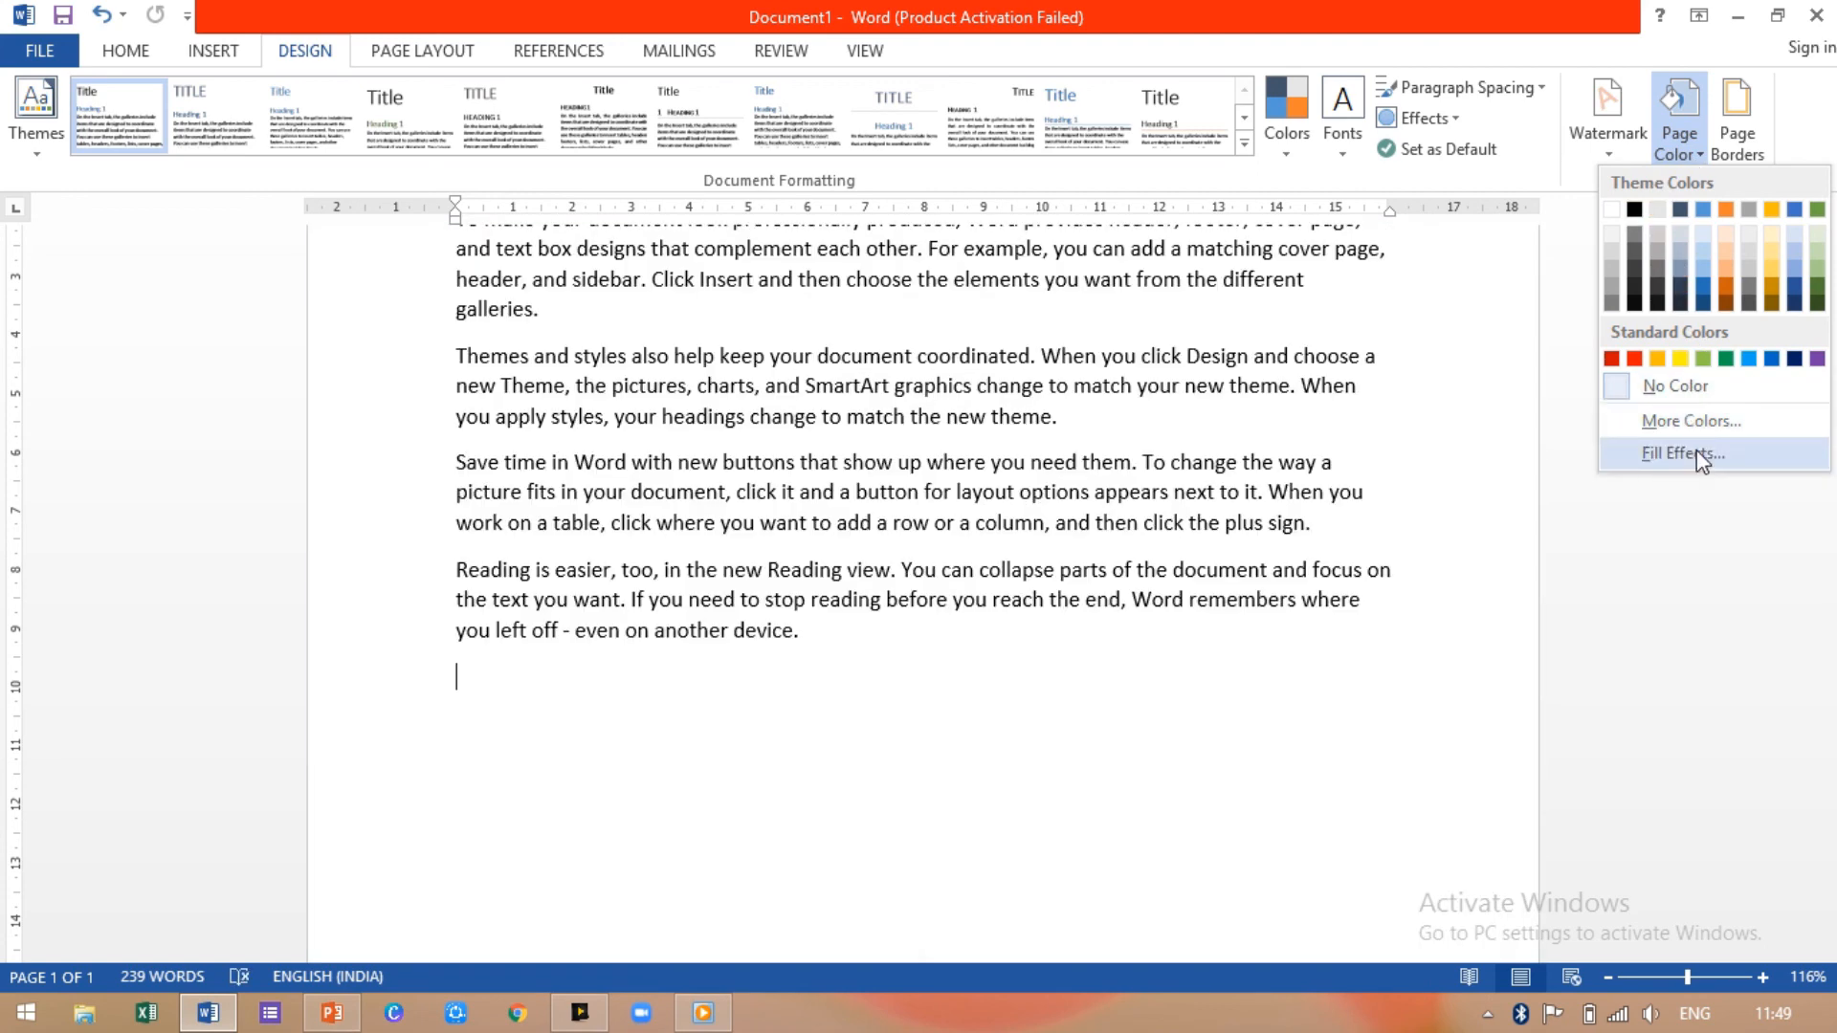
pyautogui.click(1697, 450)
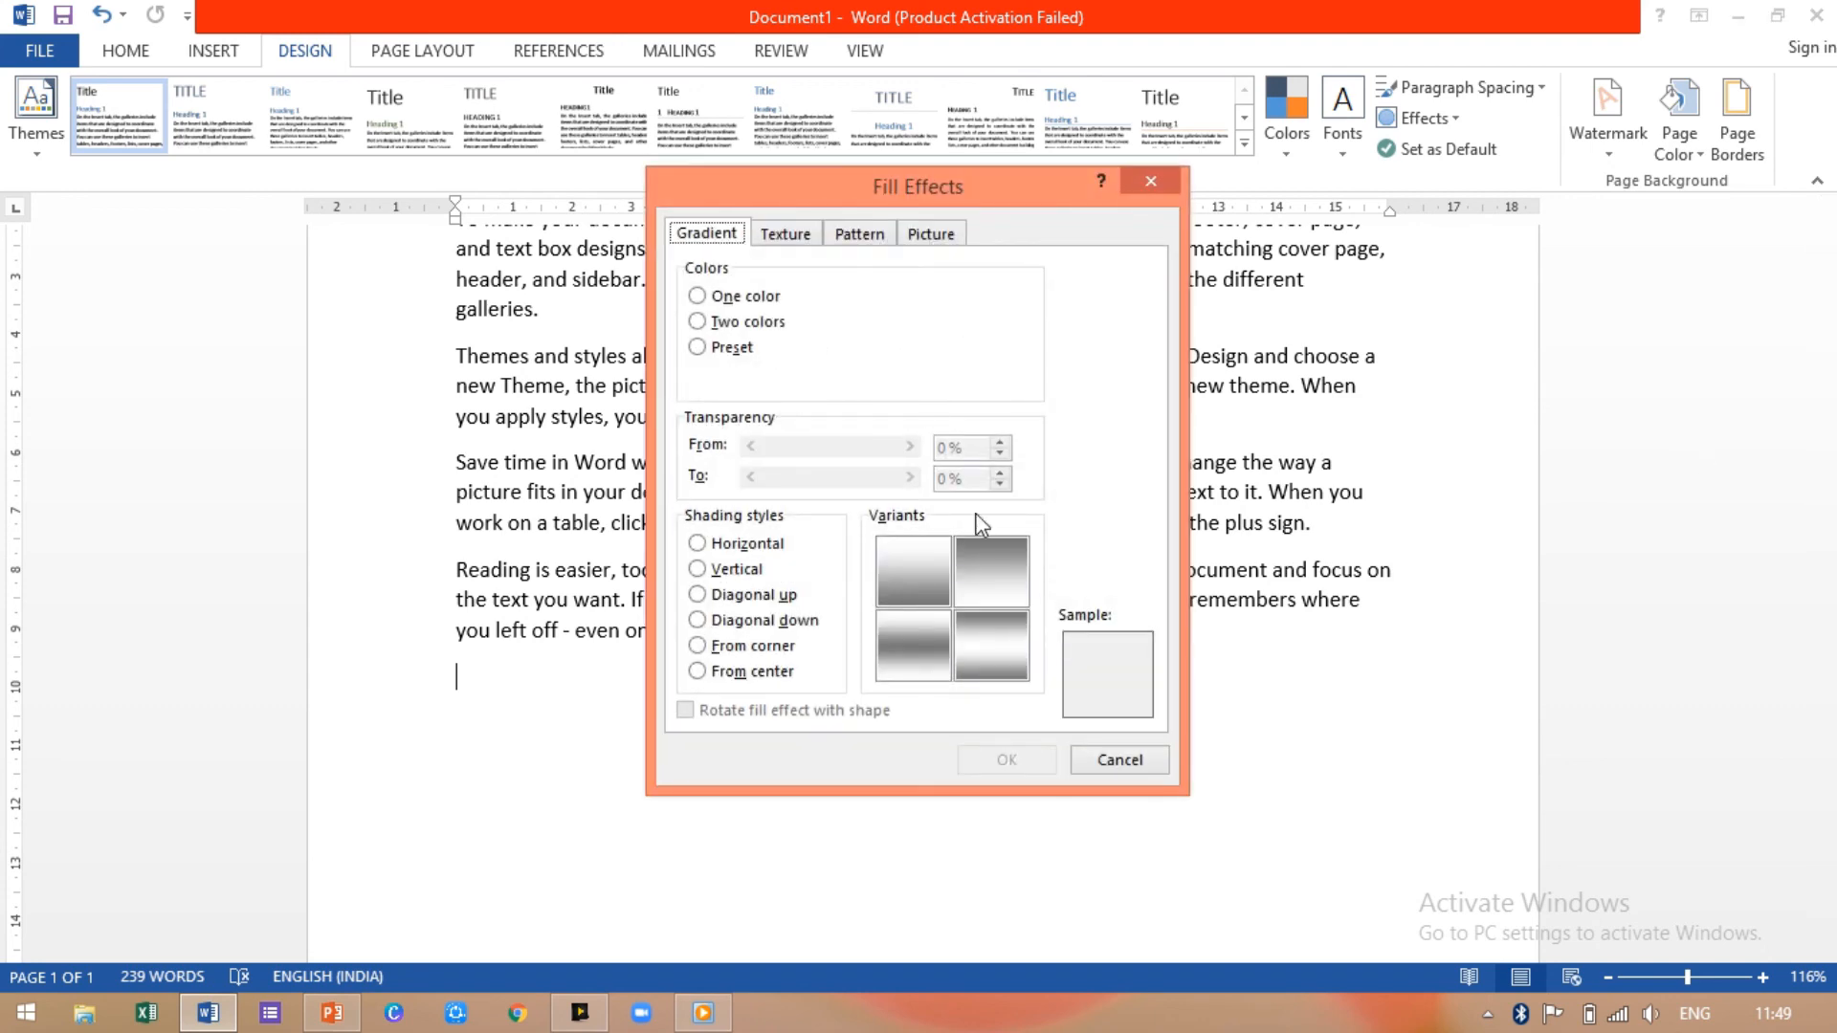
pyautogui.click(785, 236)
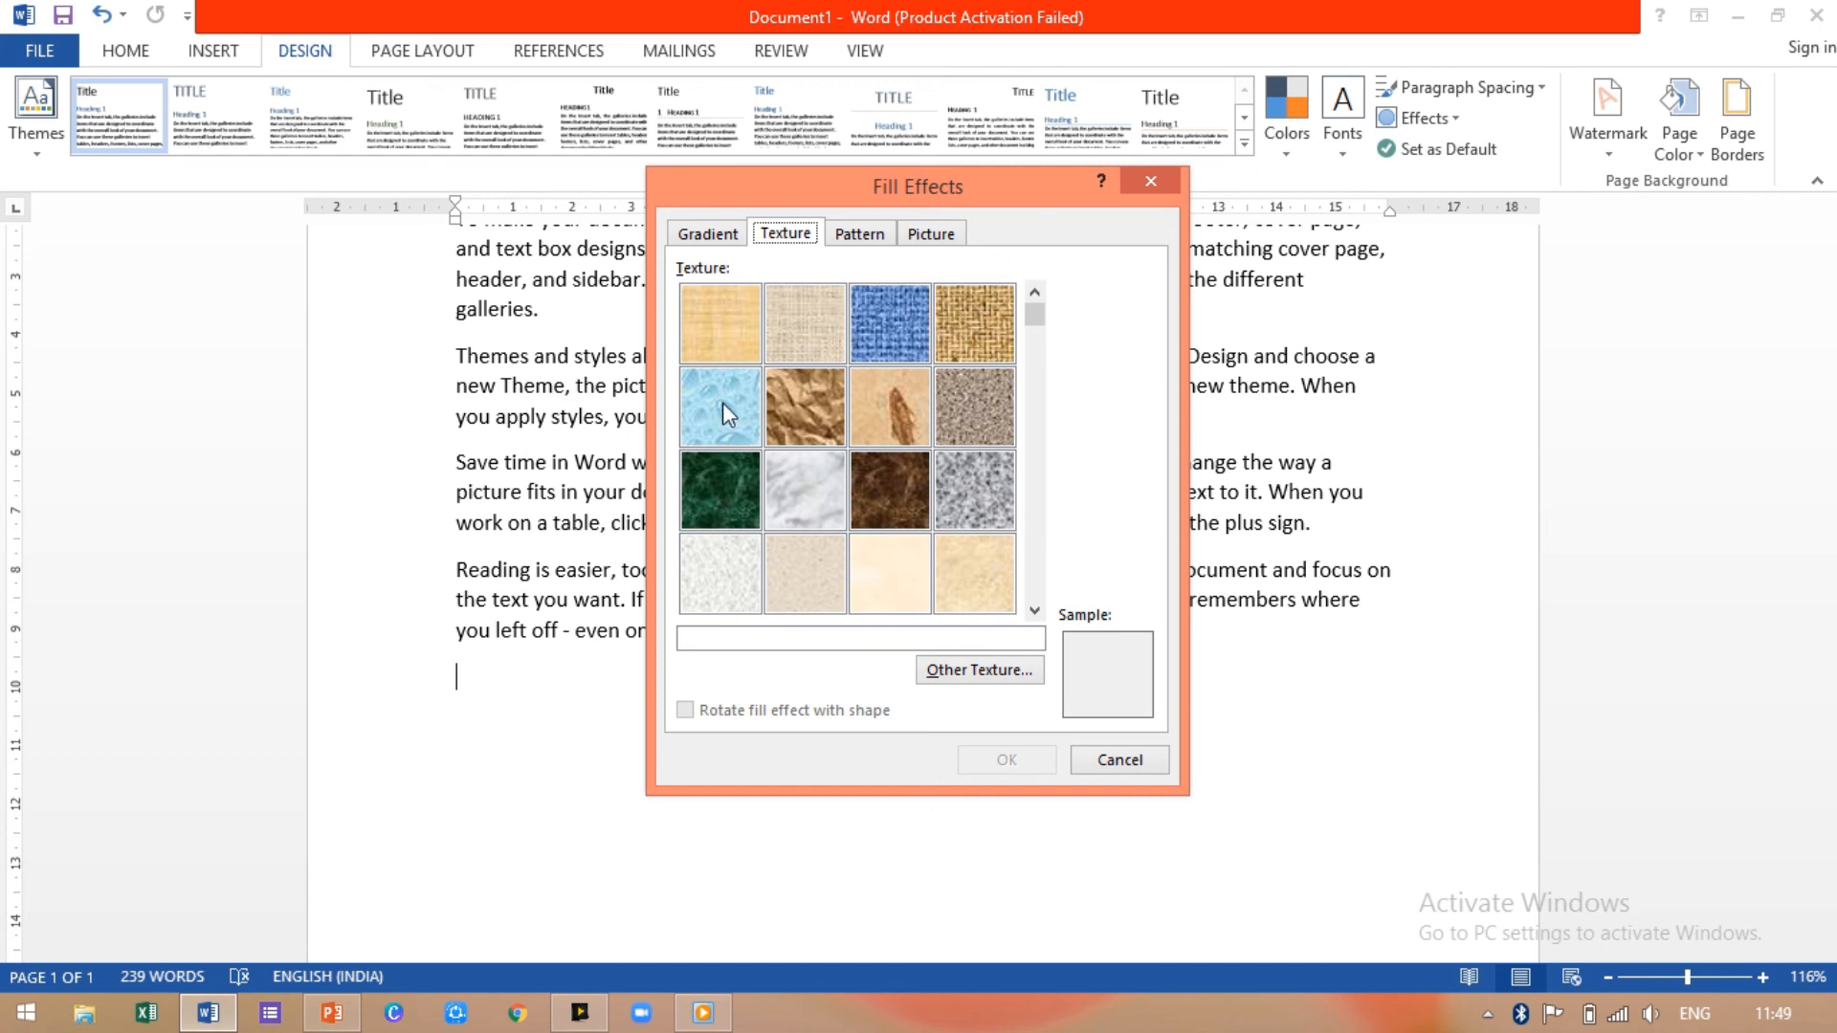
pyautogui.click(743, 430)
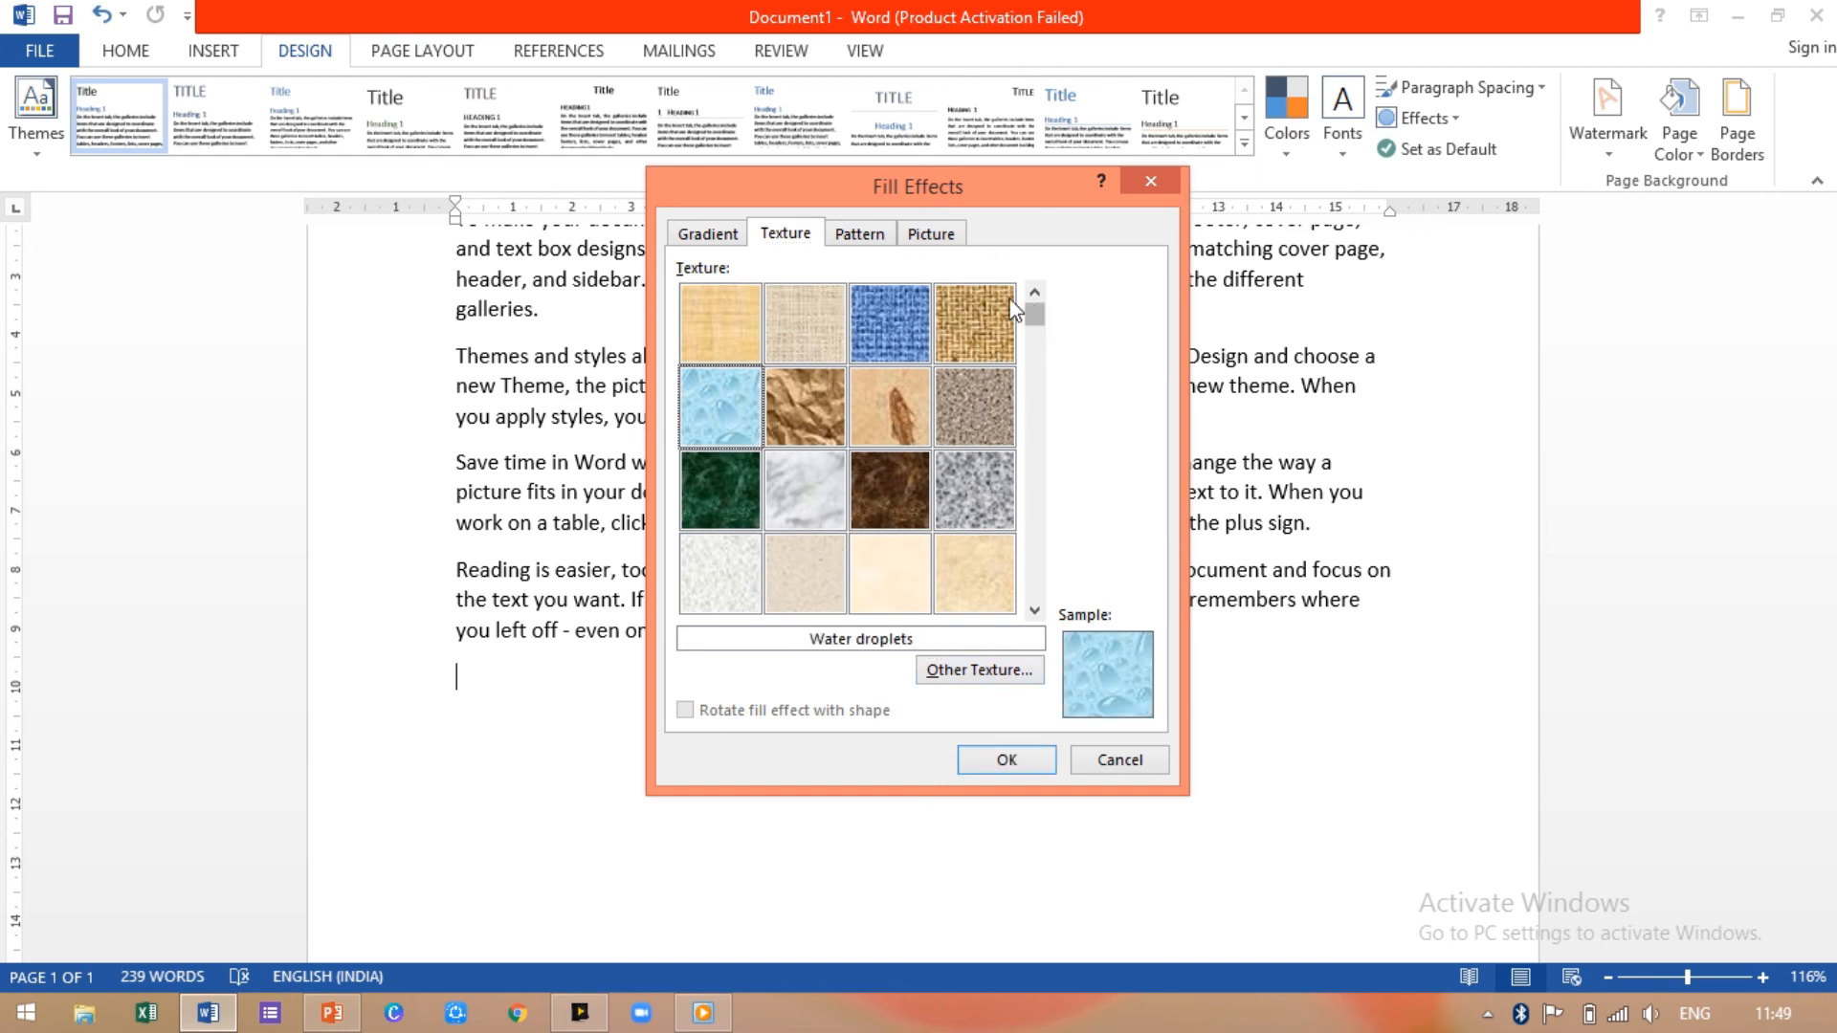
# Step: Look at the pattern and picture fills, and abandon the stalled picture insert without adding a picture
pyautogui.click(860, 235)
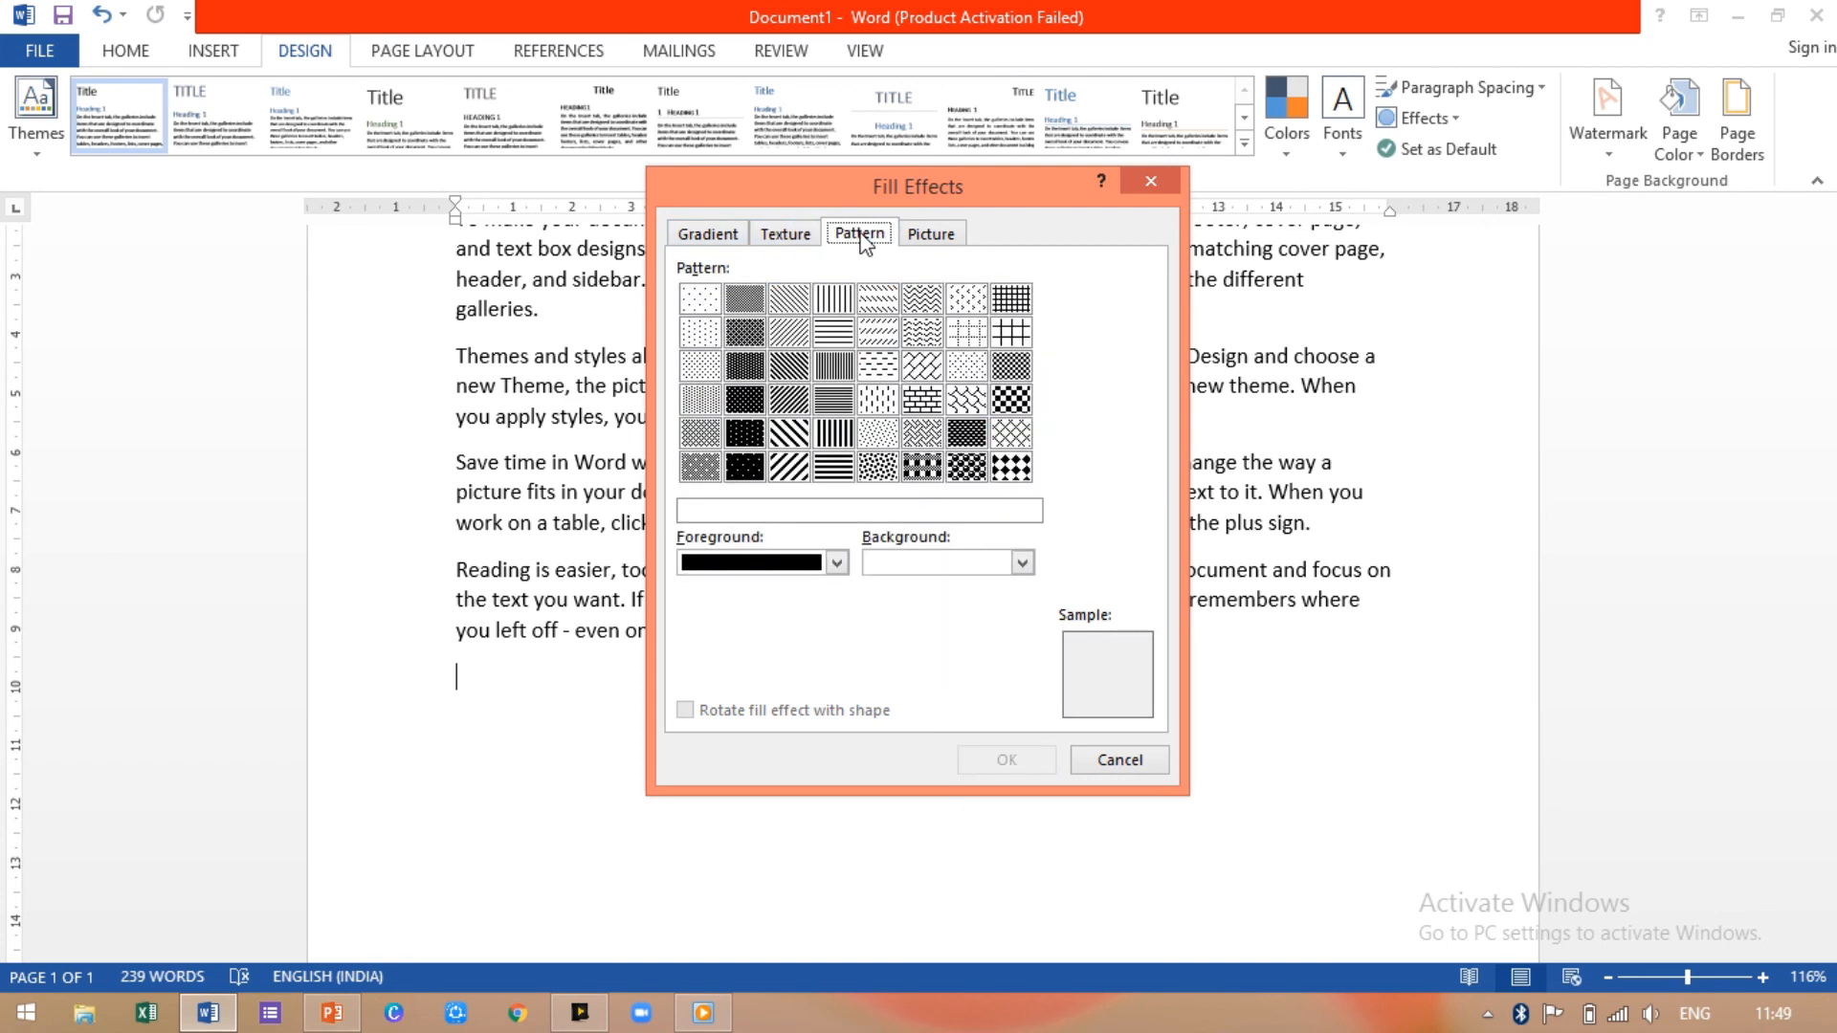
pyautogui.click(947, 237)
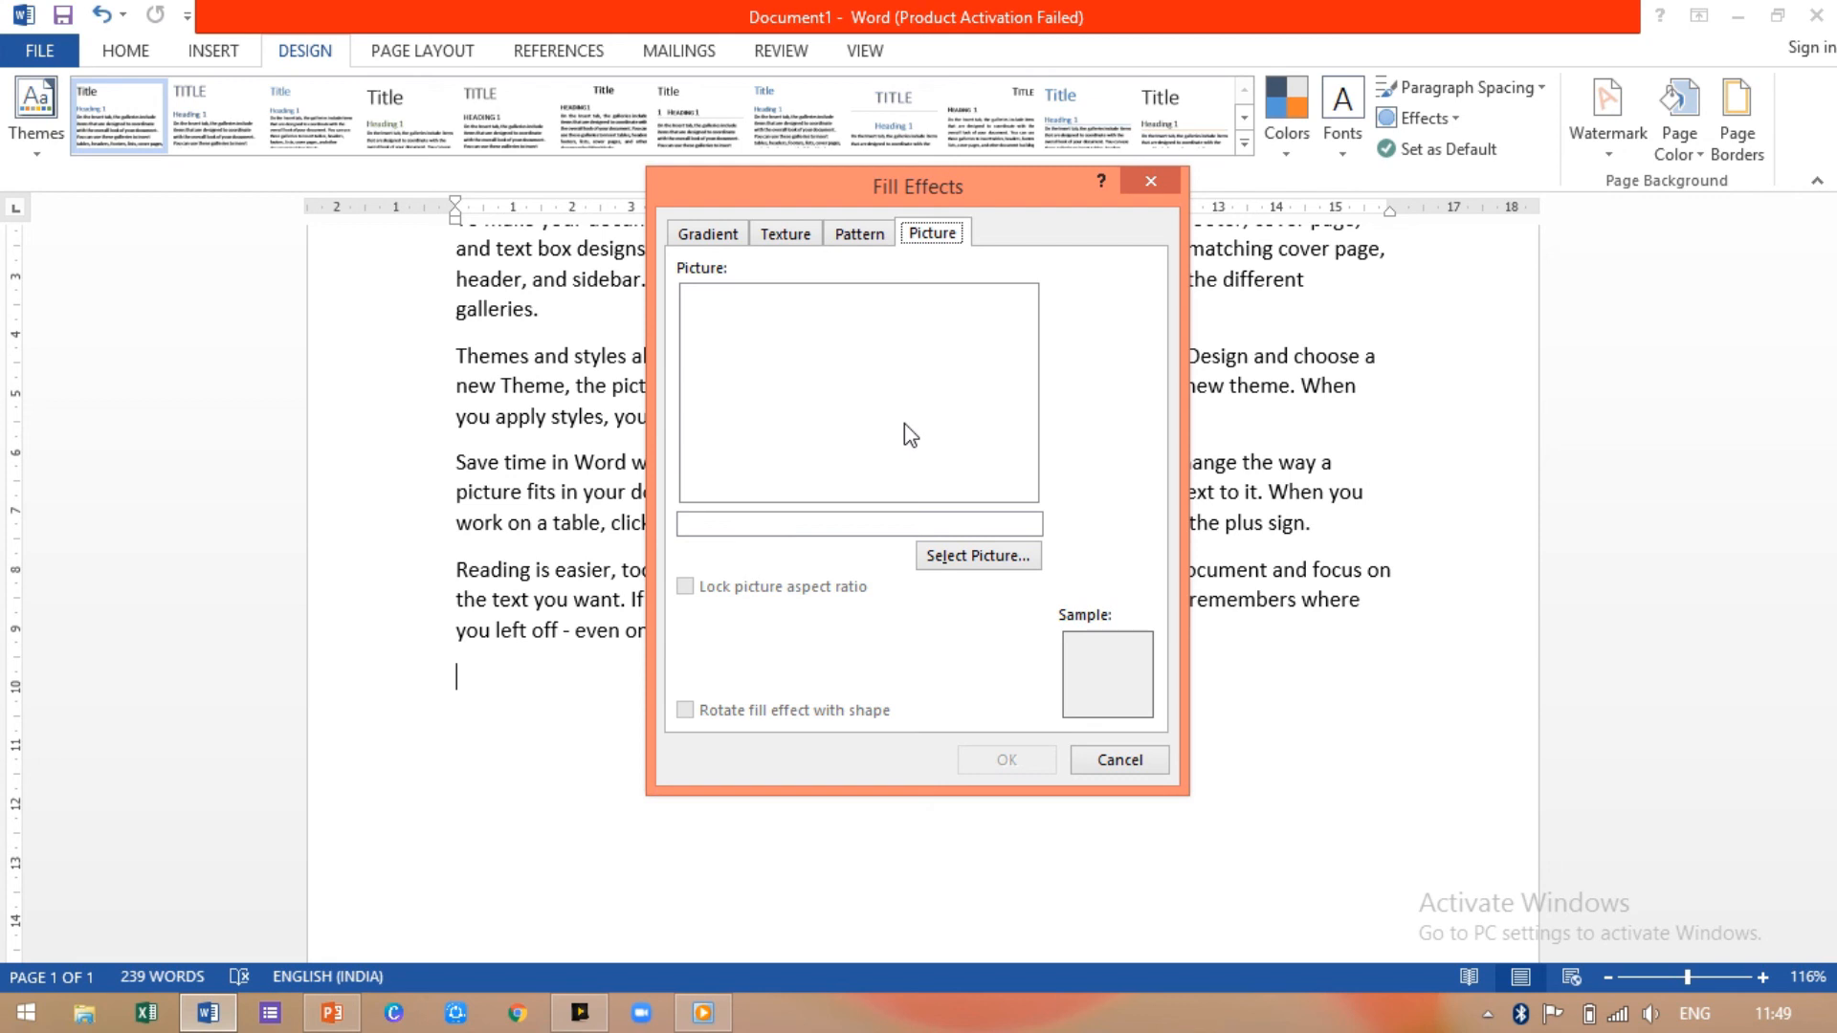
pyautogui.click(997, 558)
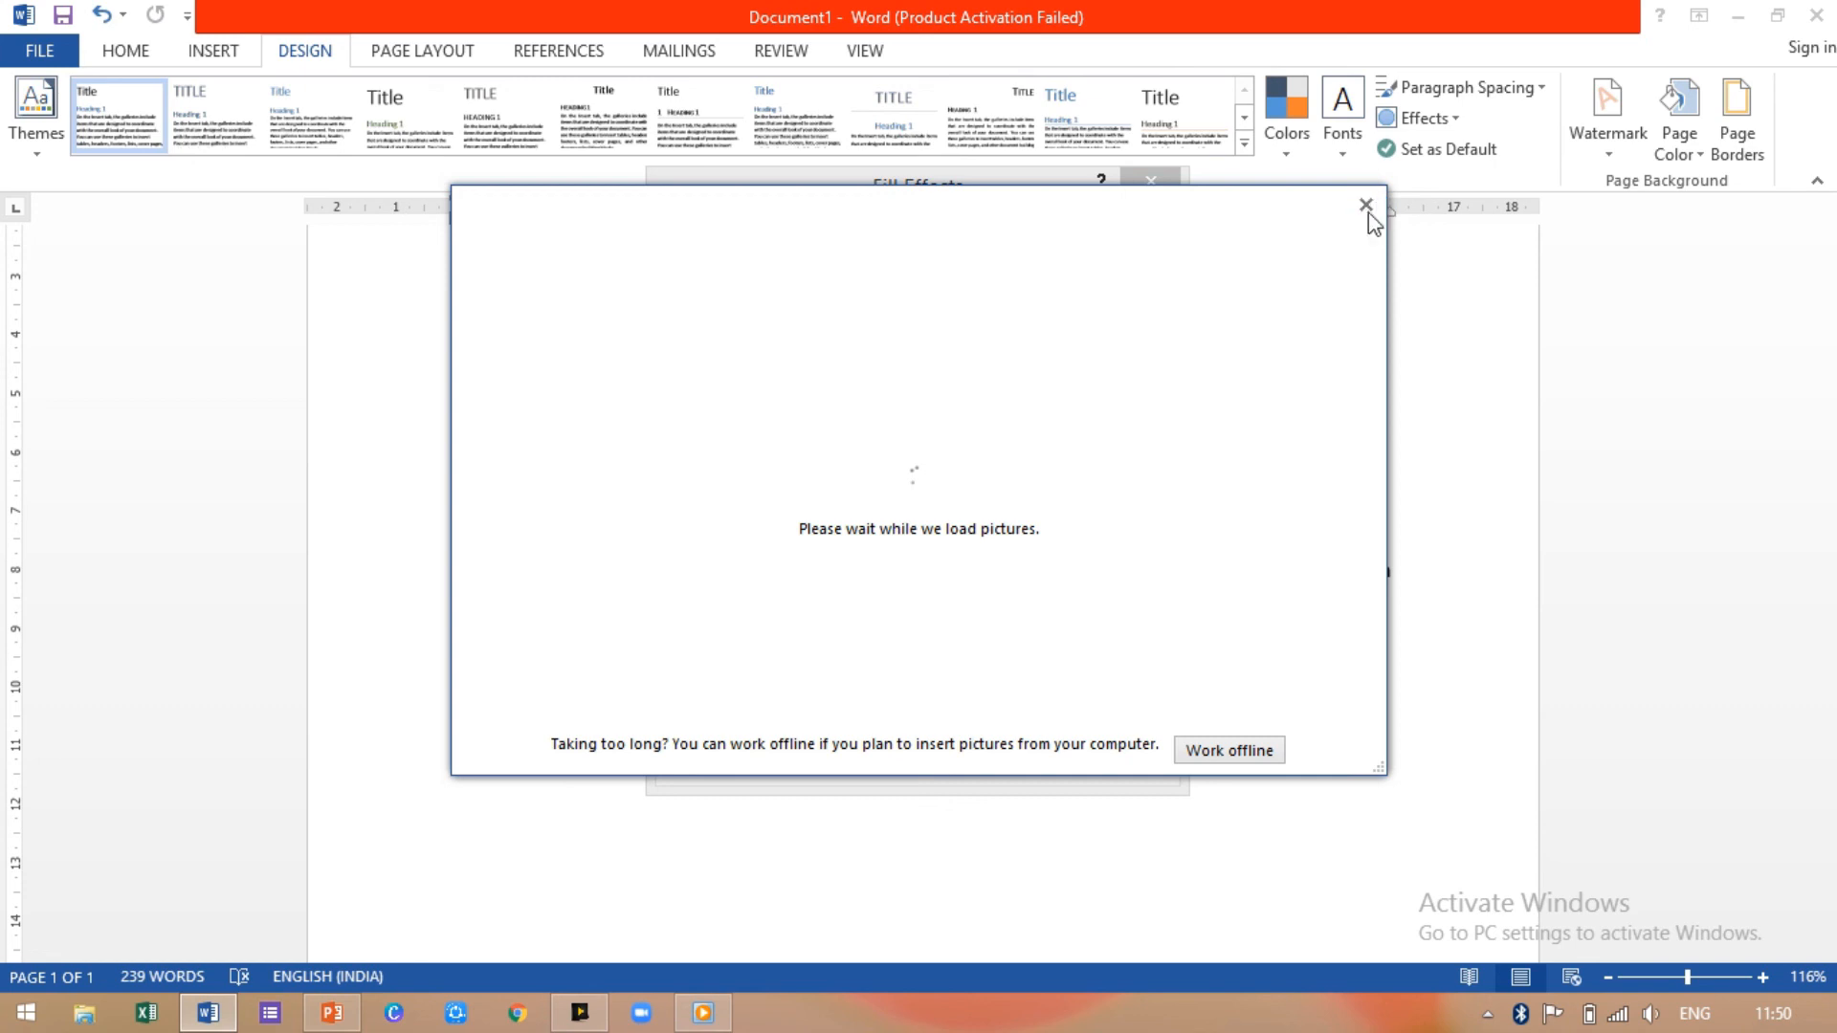
pyautogui.click(1366, 205)
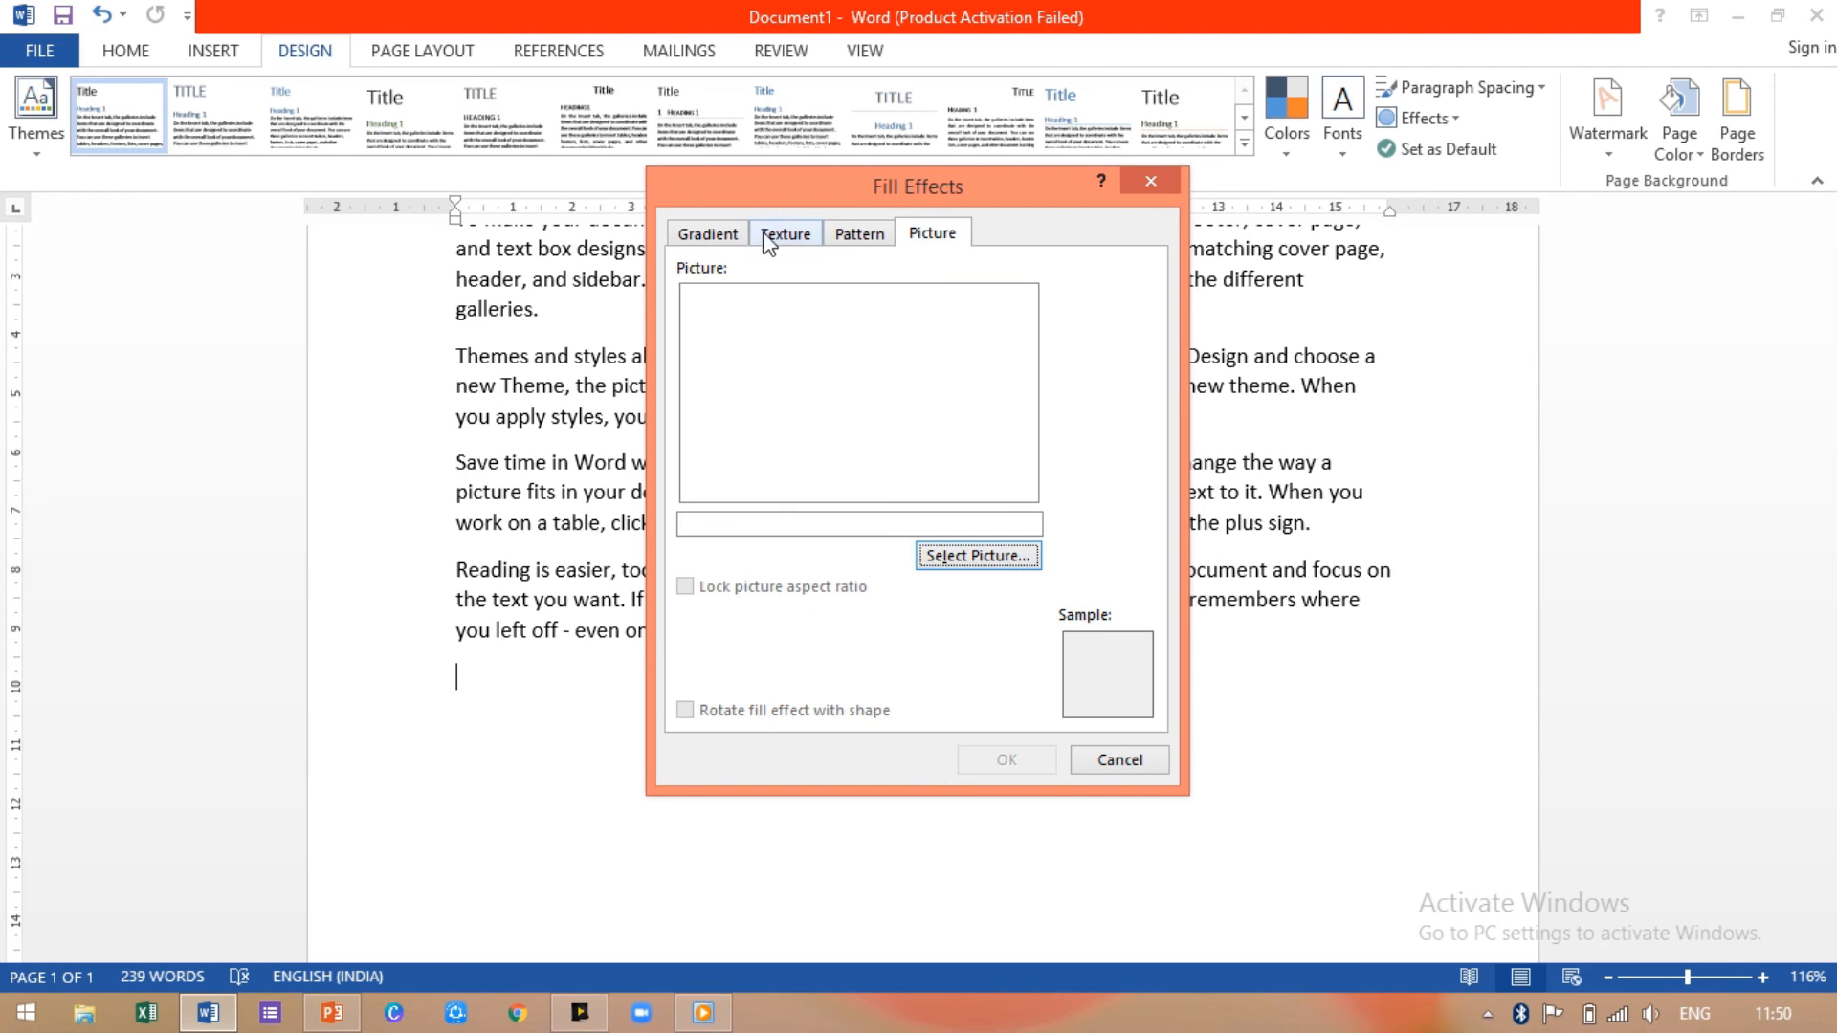
pyautogui.click(717, 238)
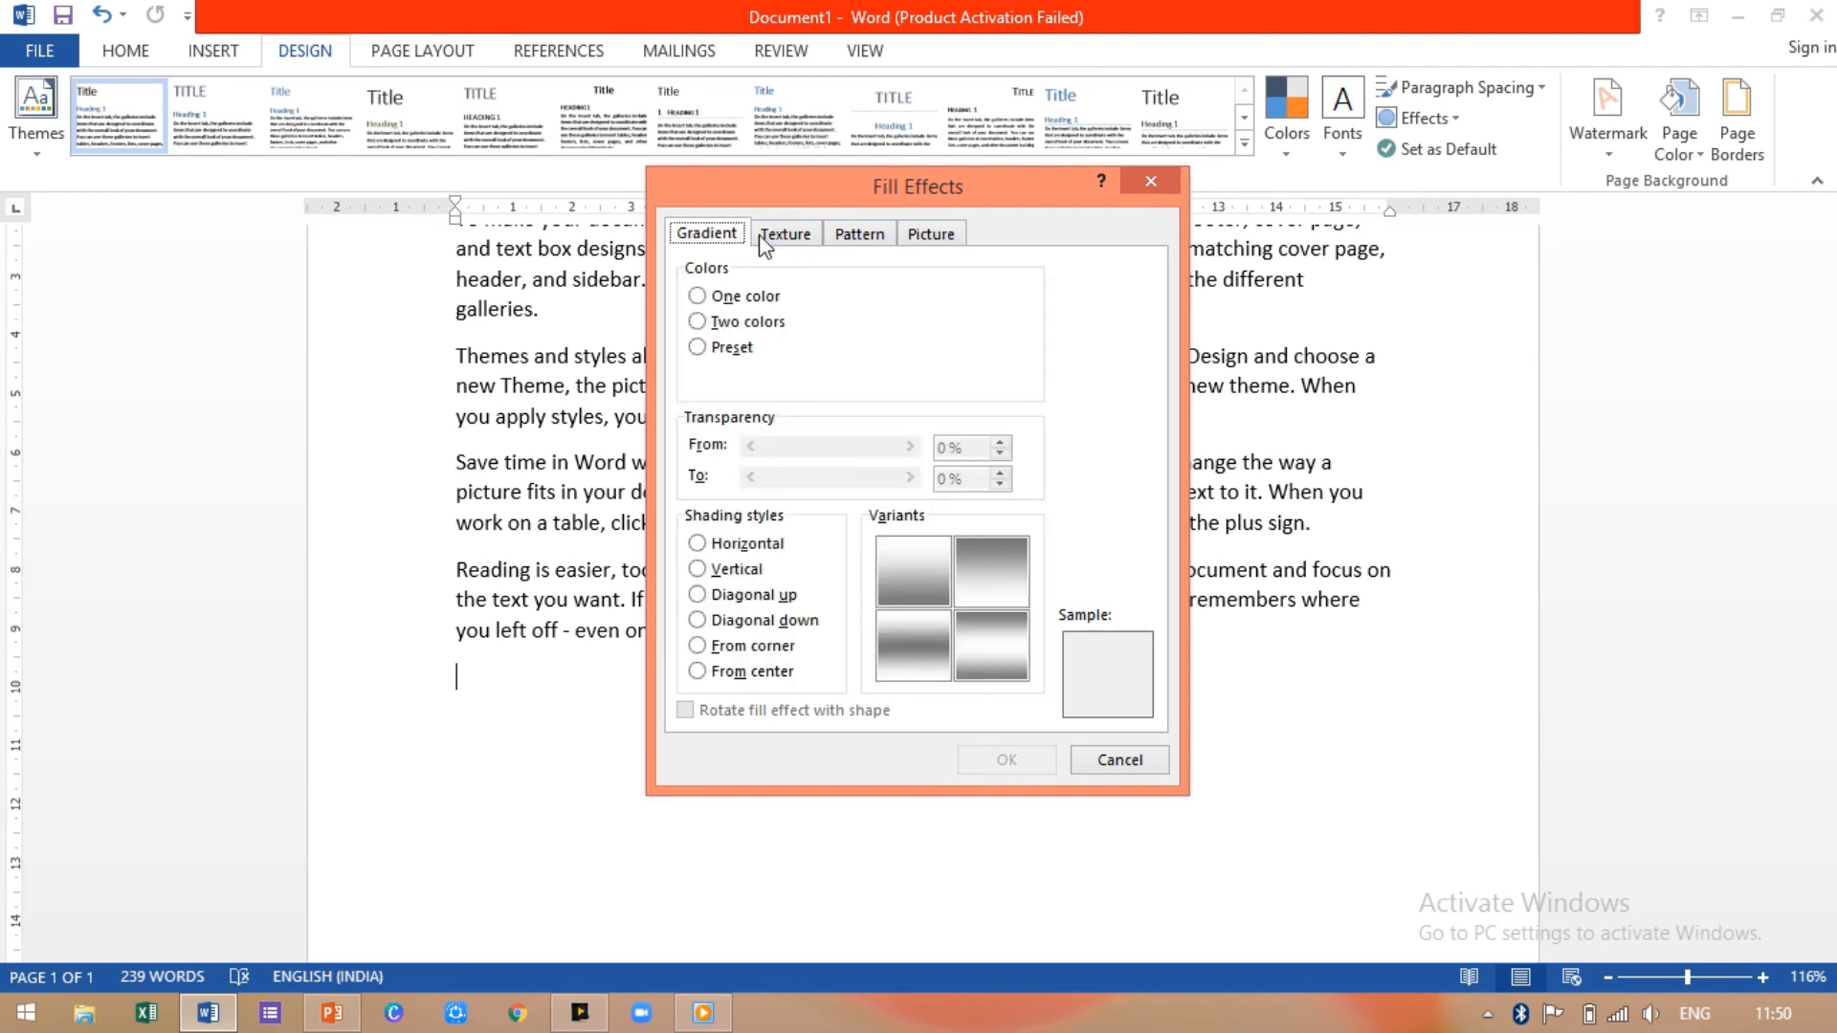
# Step: Fill the page background with the Early Sunset preset gradient, From corner, top-left variant
pyautogui.click(766, 242)
pyautogui.click(728, 239)
pyautogui.click(697, 322)
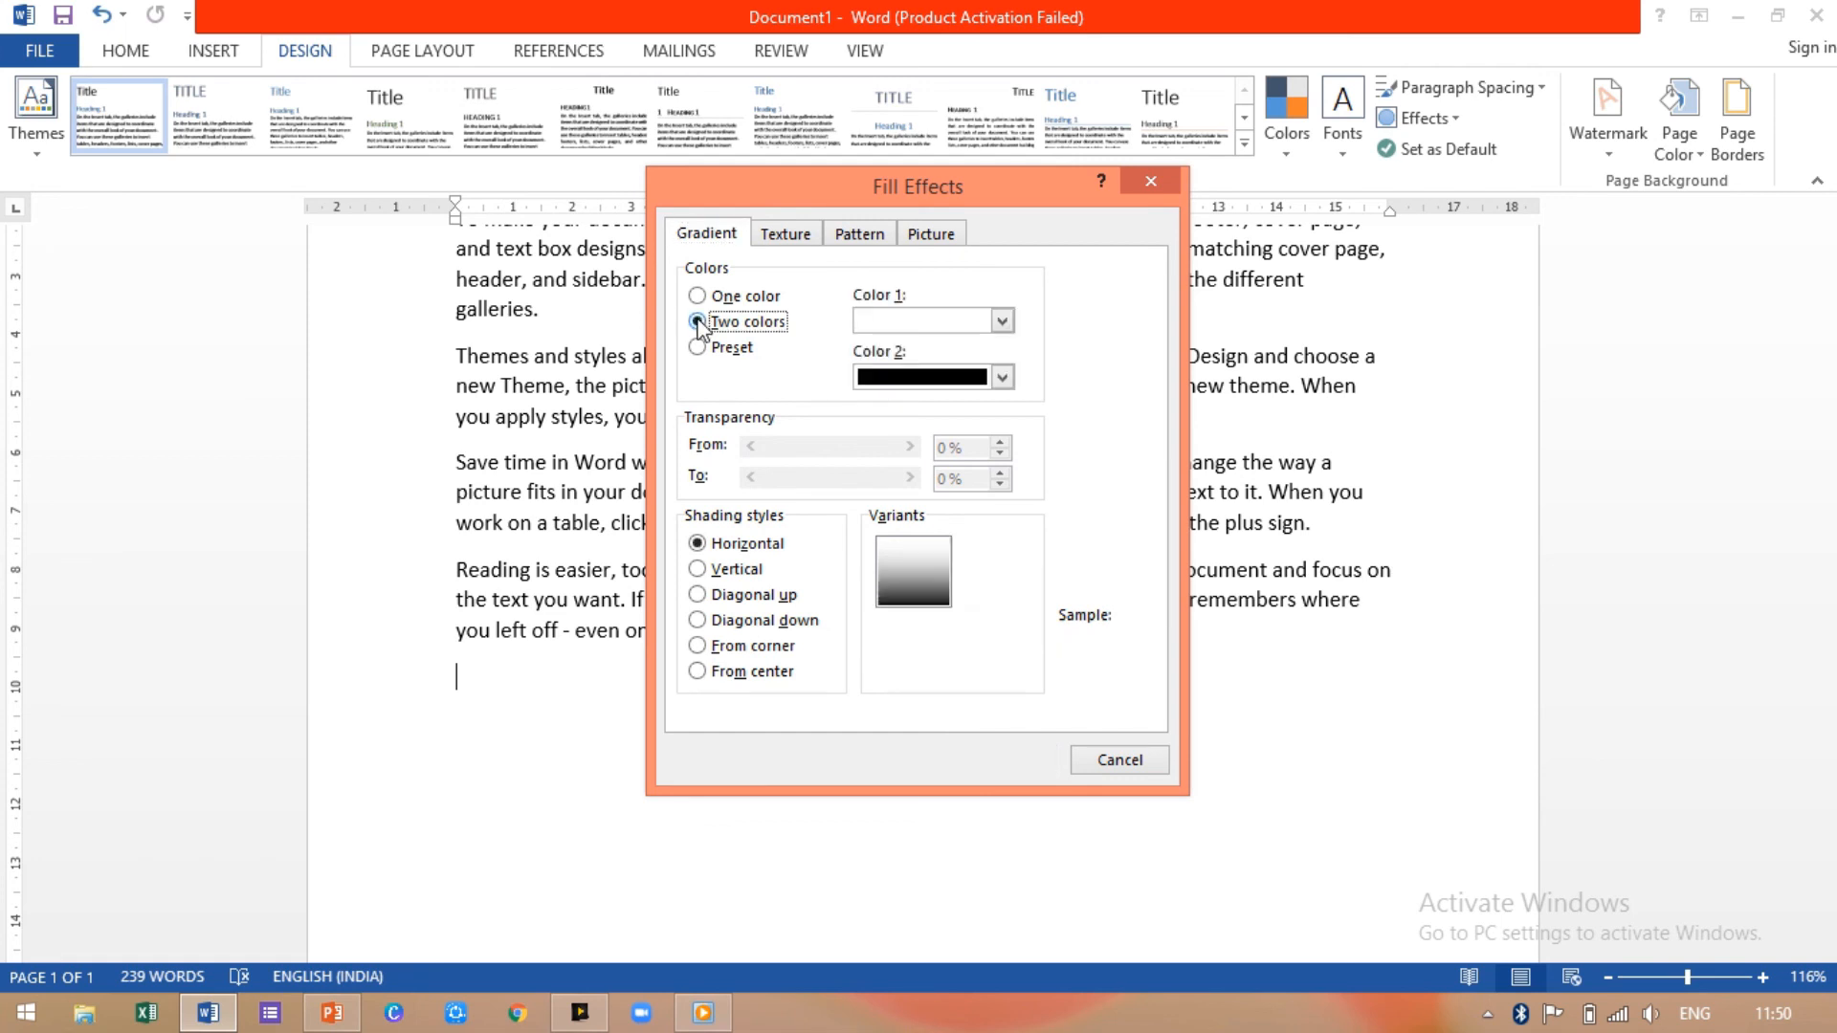
pyautogui.click(1000, 377)
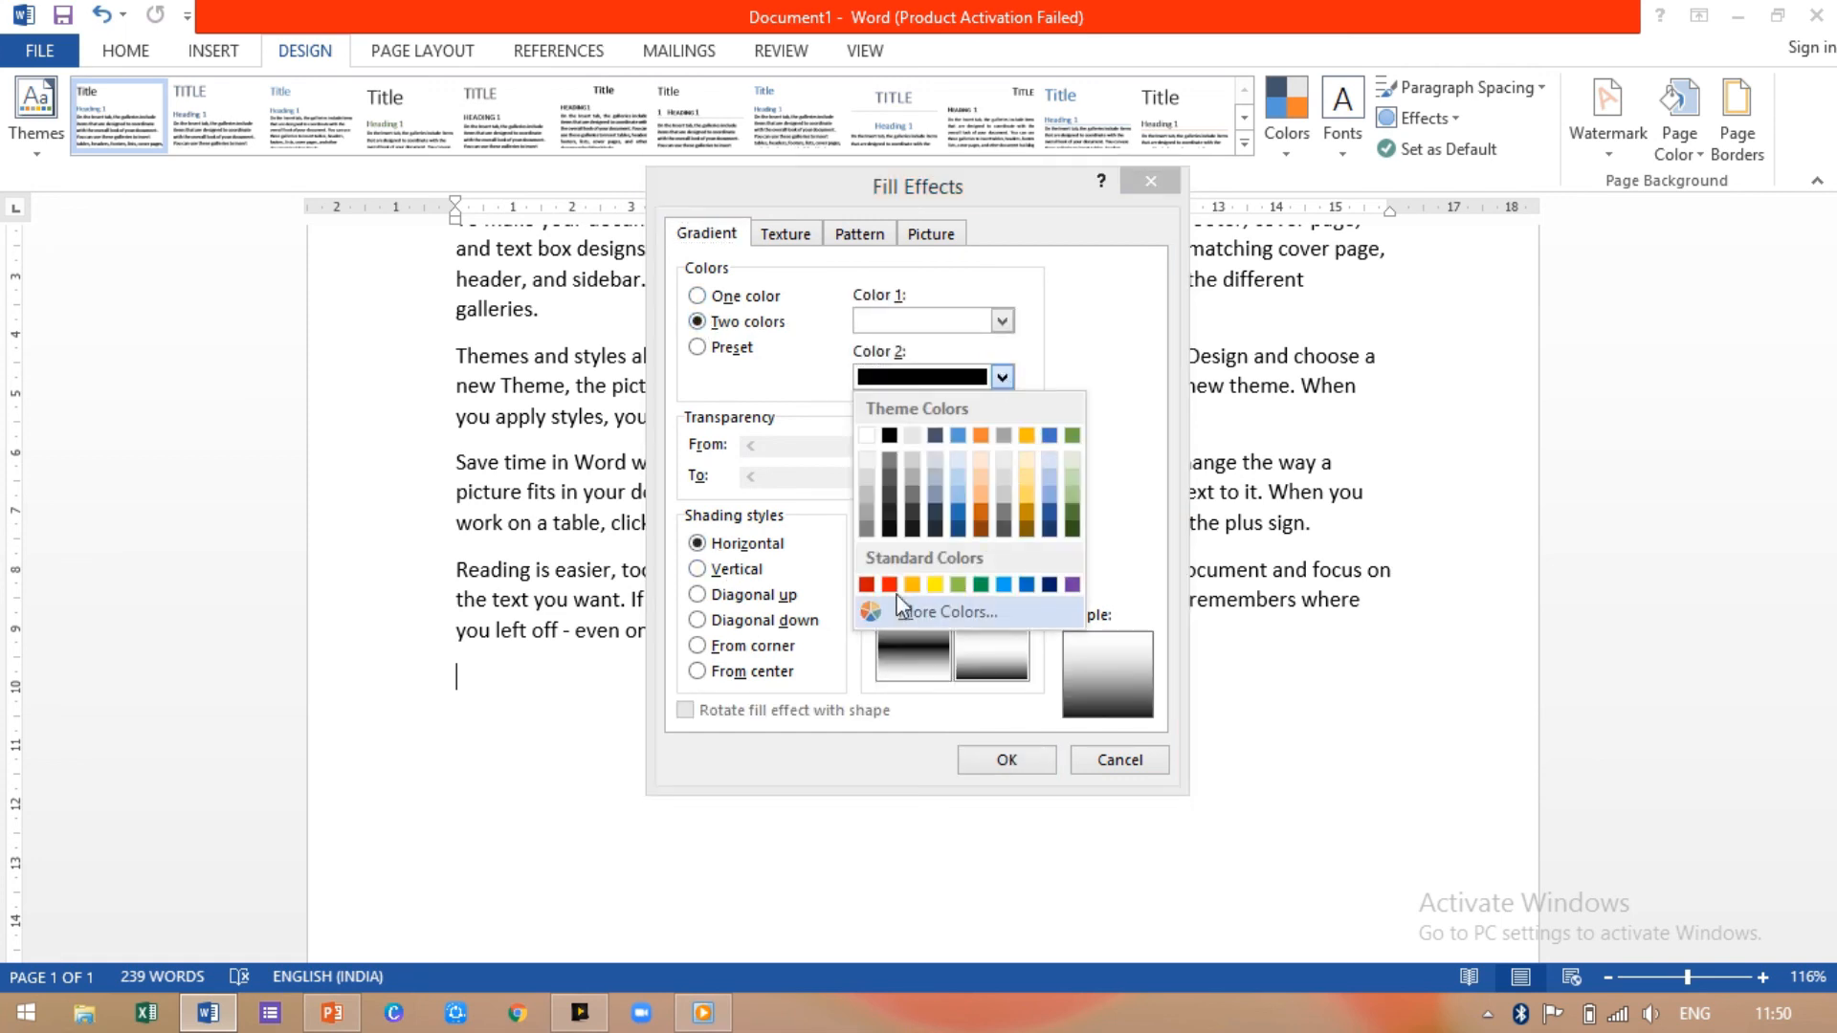
pyautogui.click(1133, 359)
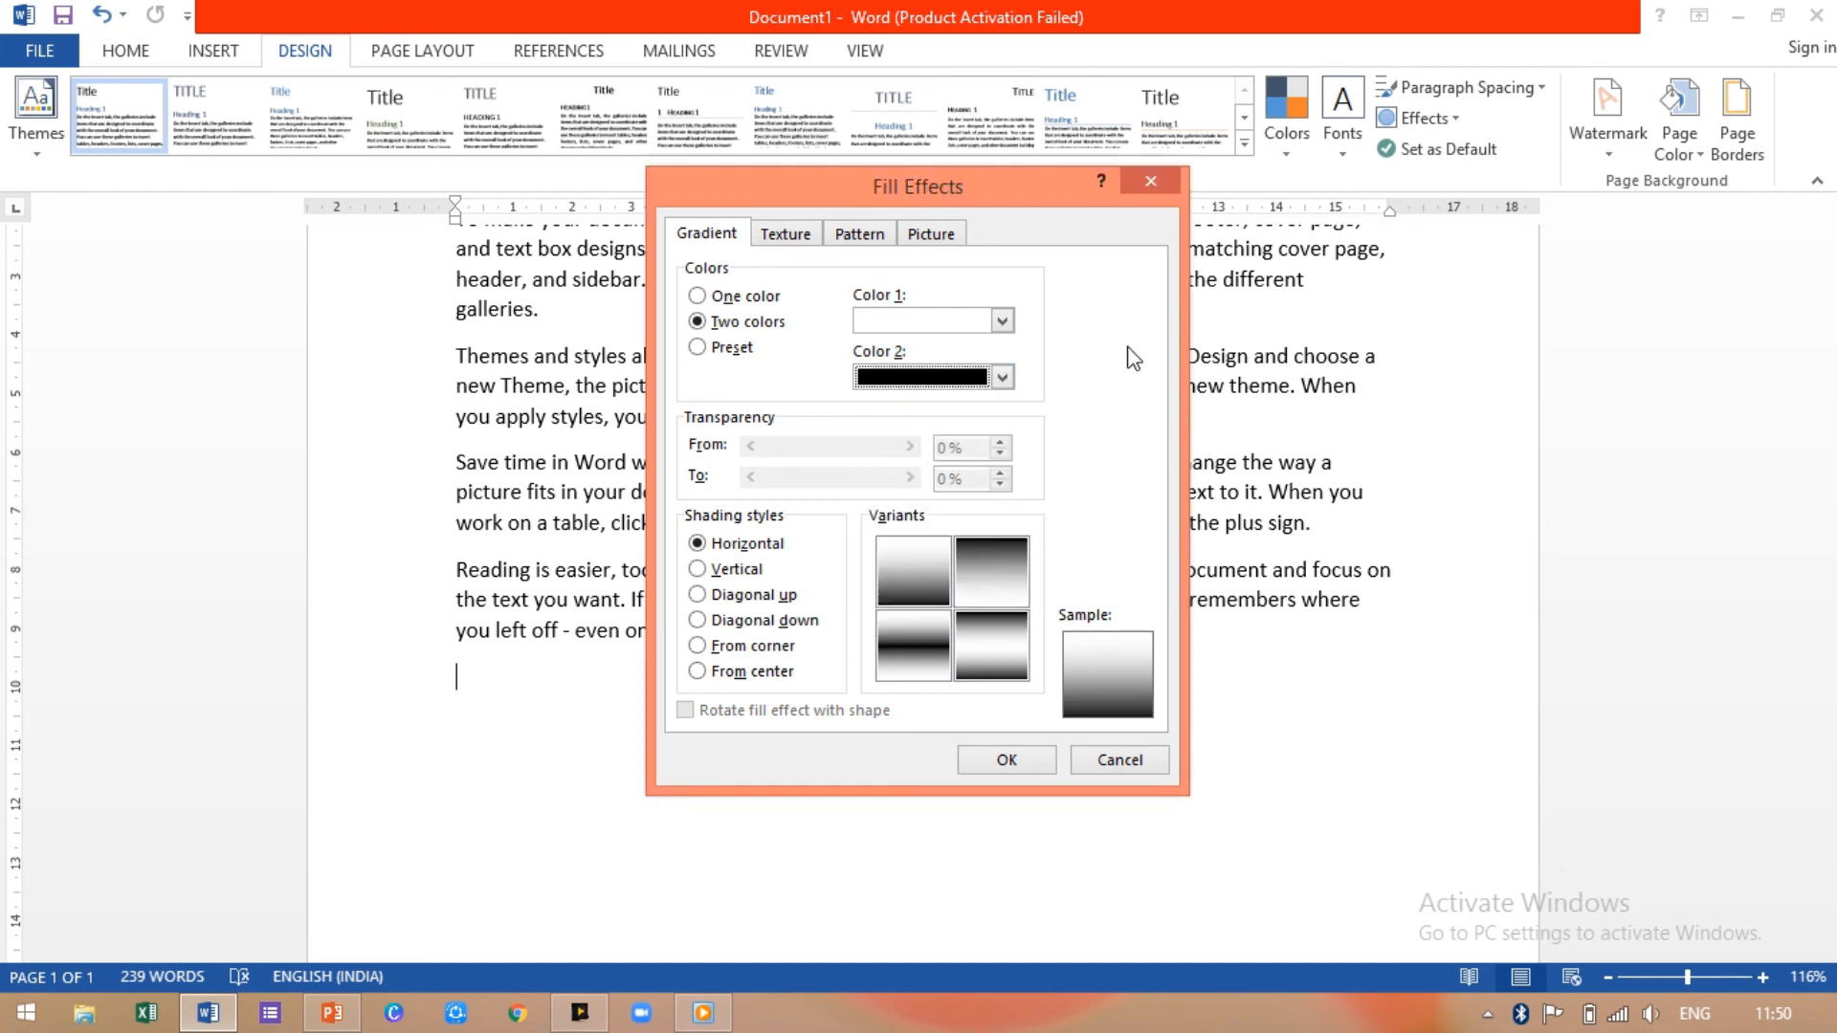
pyautogui.click(700, 348)
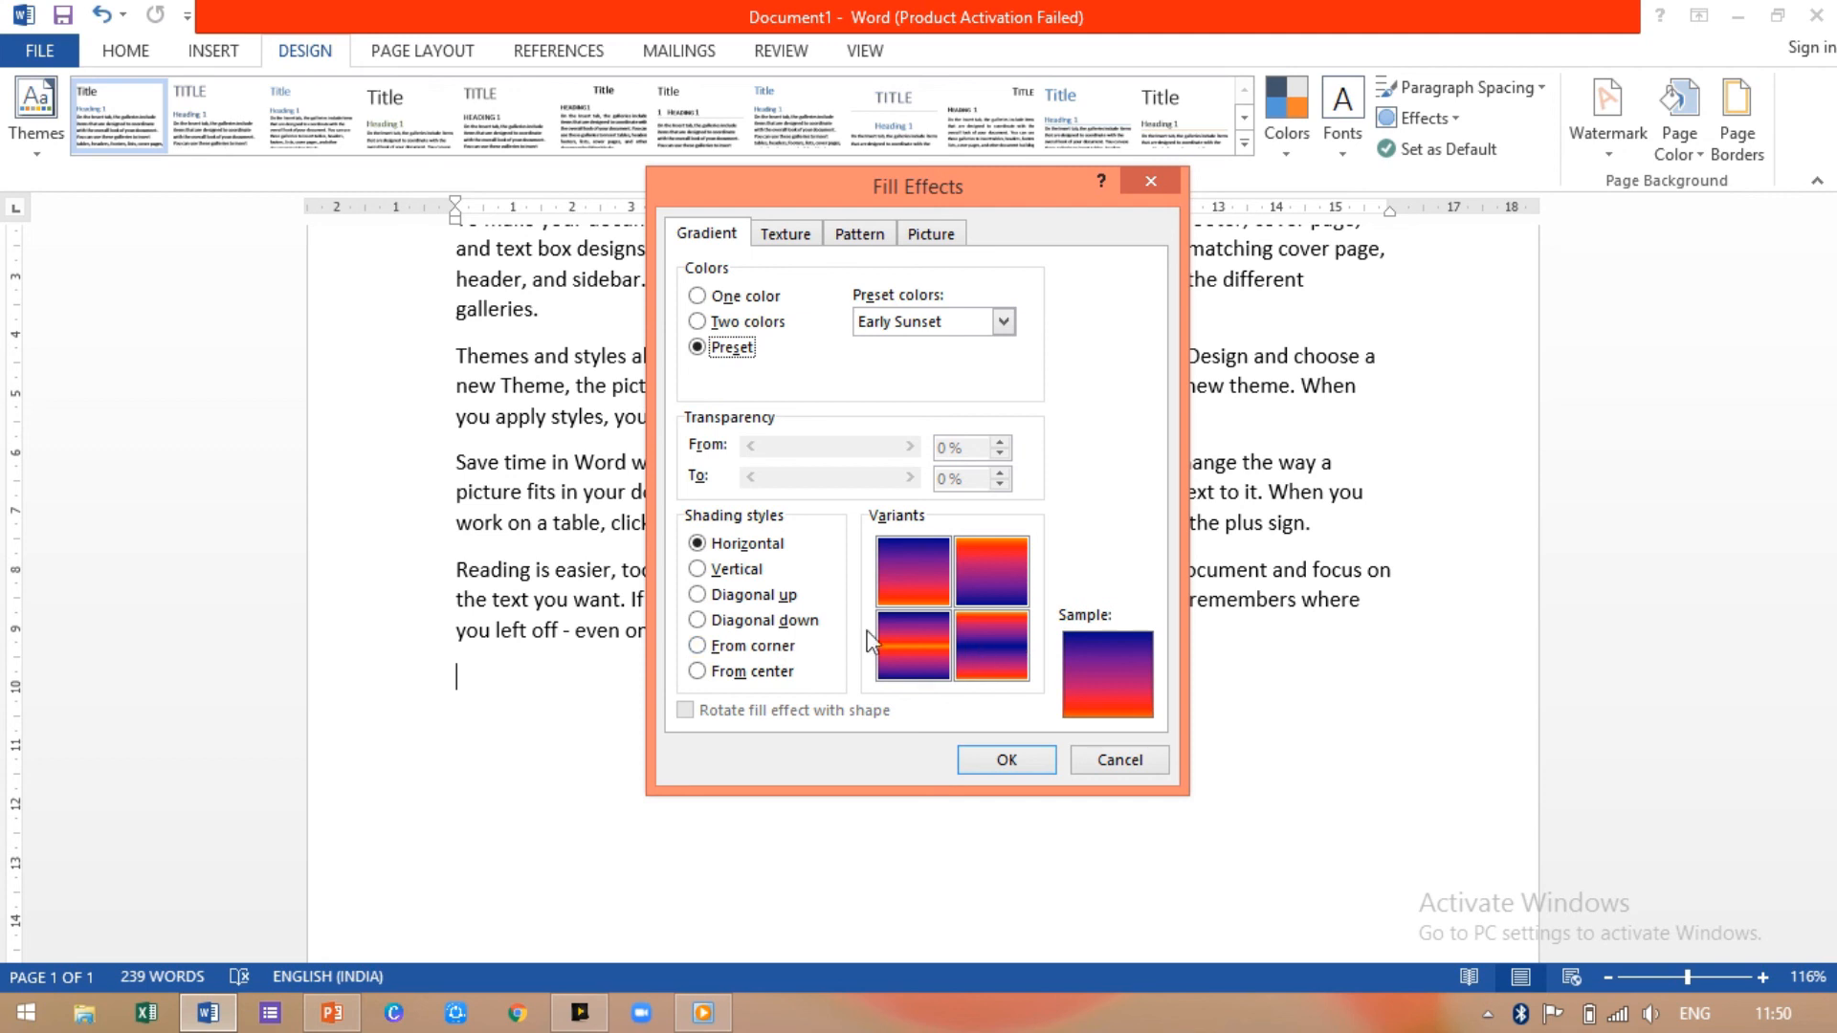
pyautogui.click(760, 672)
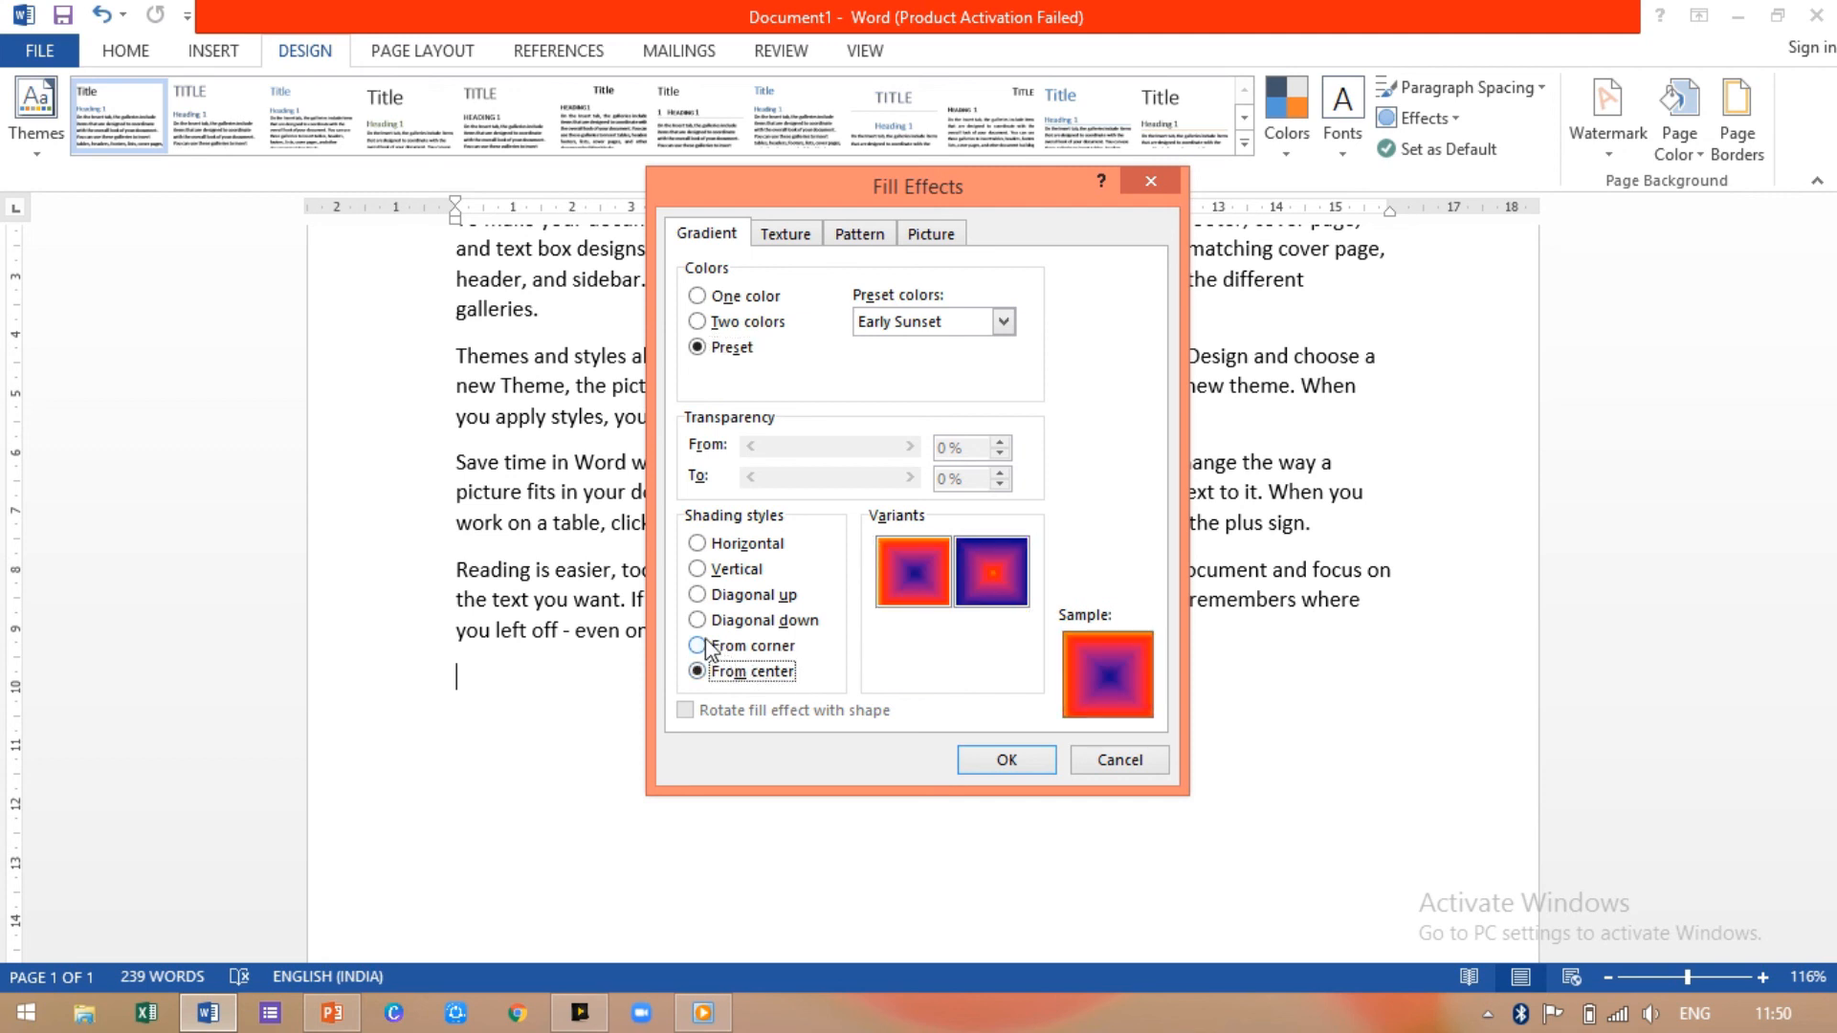
pyautogui.click(706, 648)
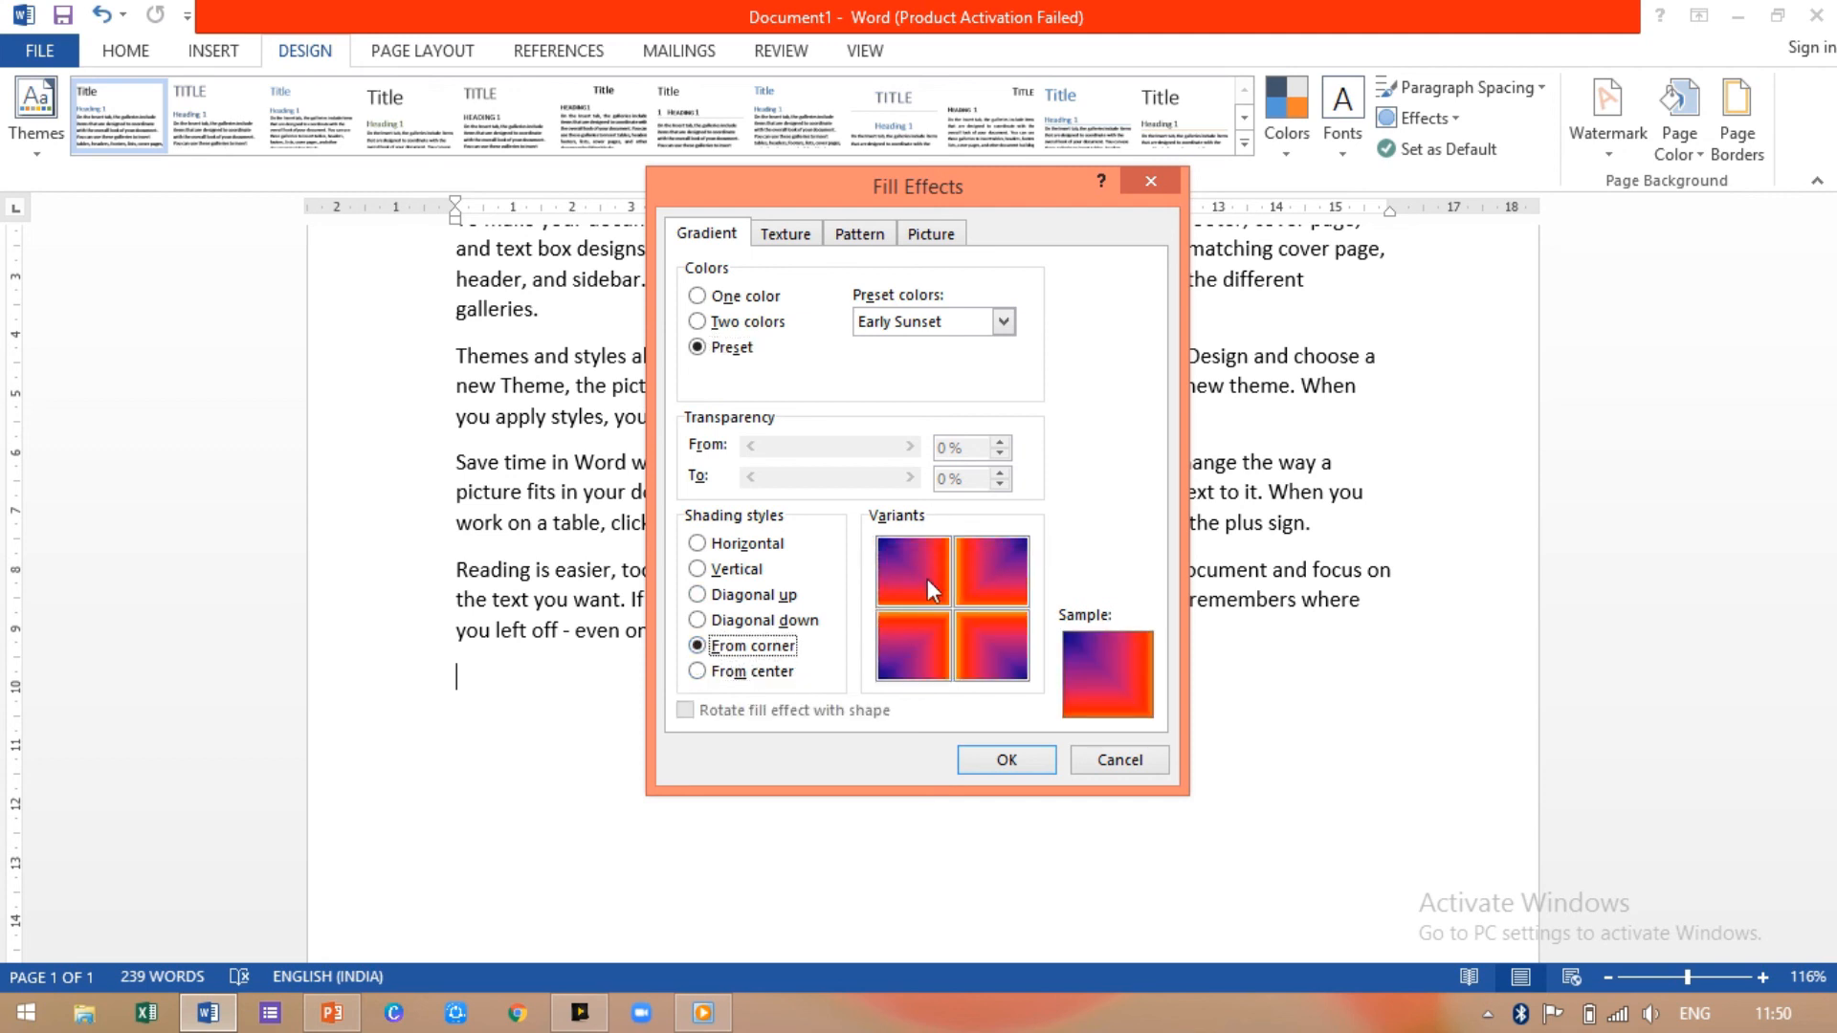
pyautogui.click(898, 572)
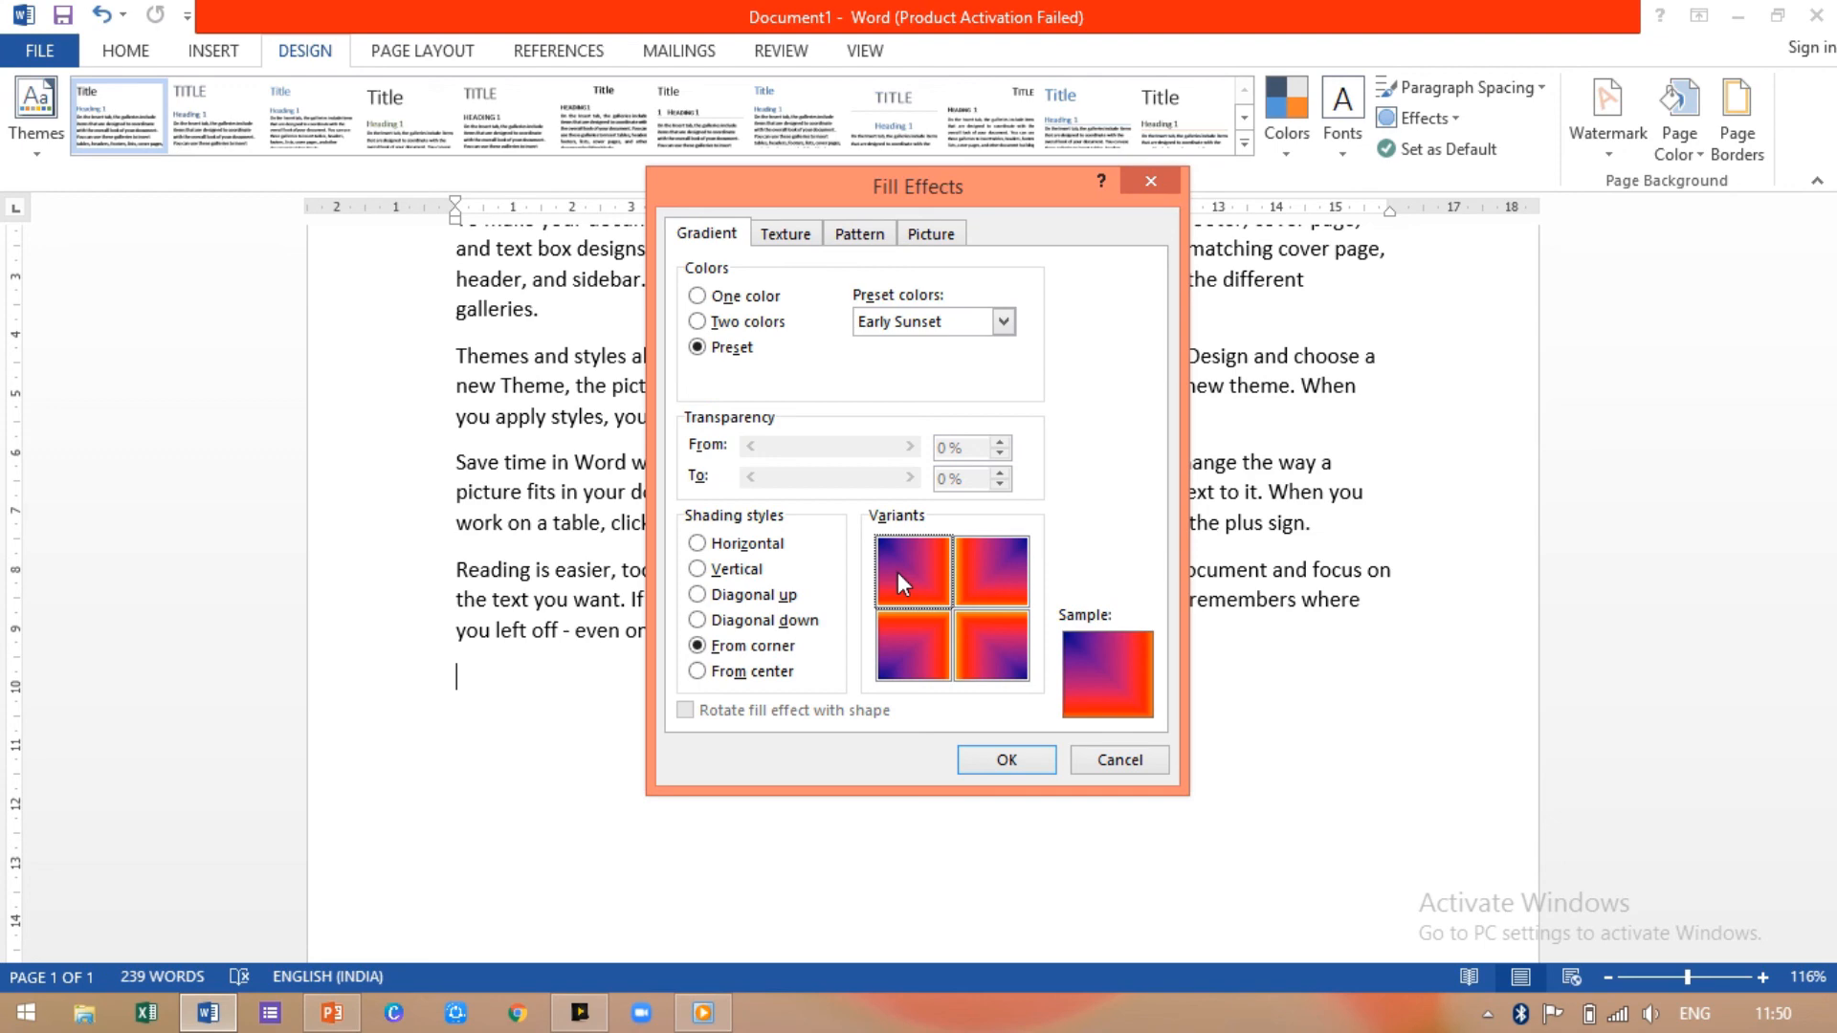
pyautogui.click(1006, 761)
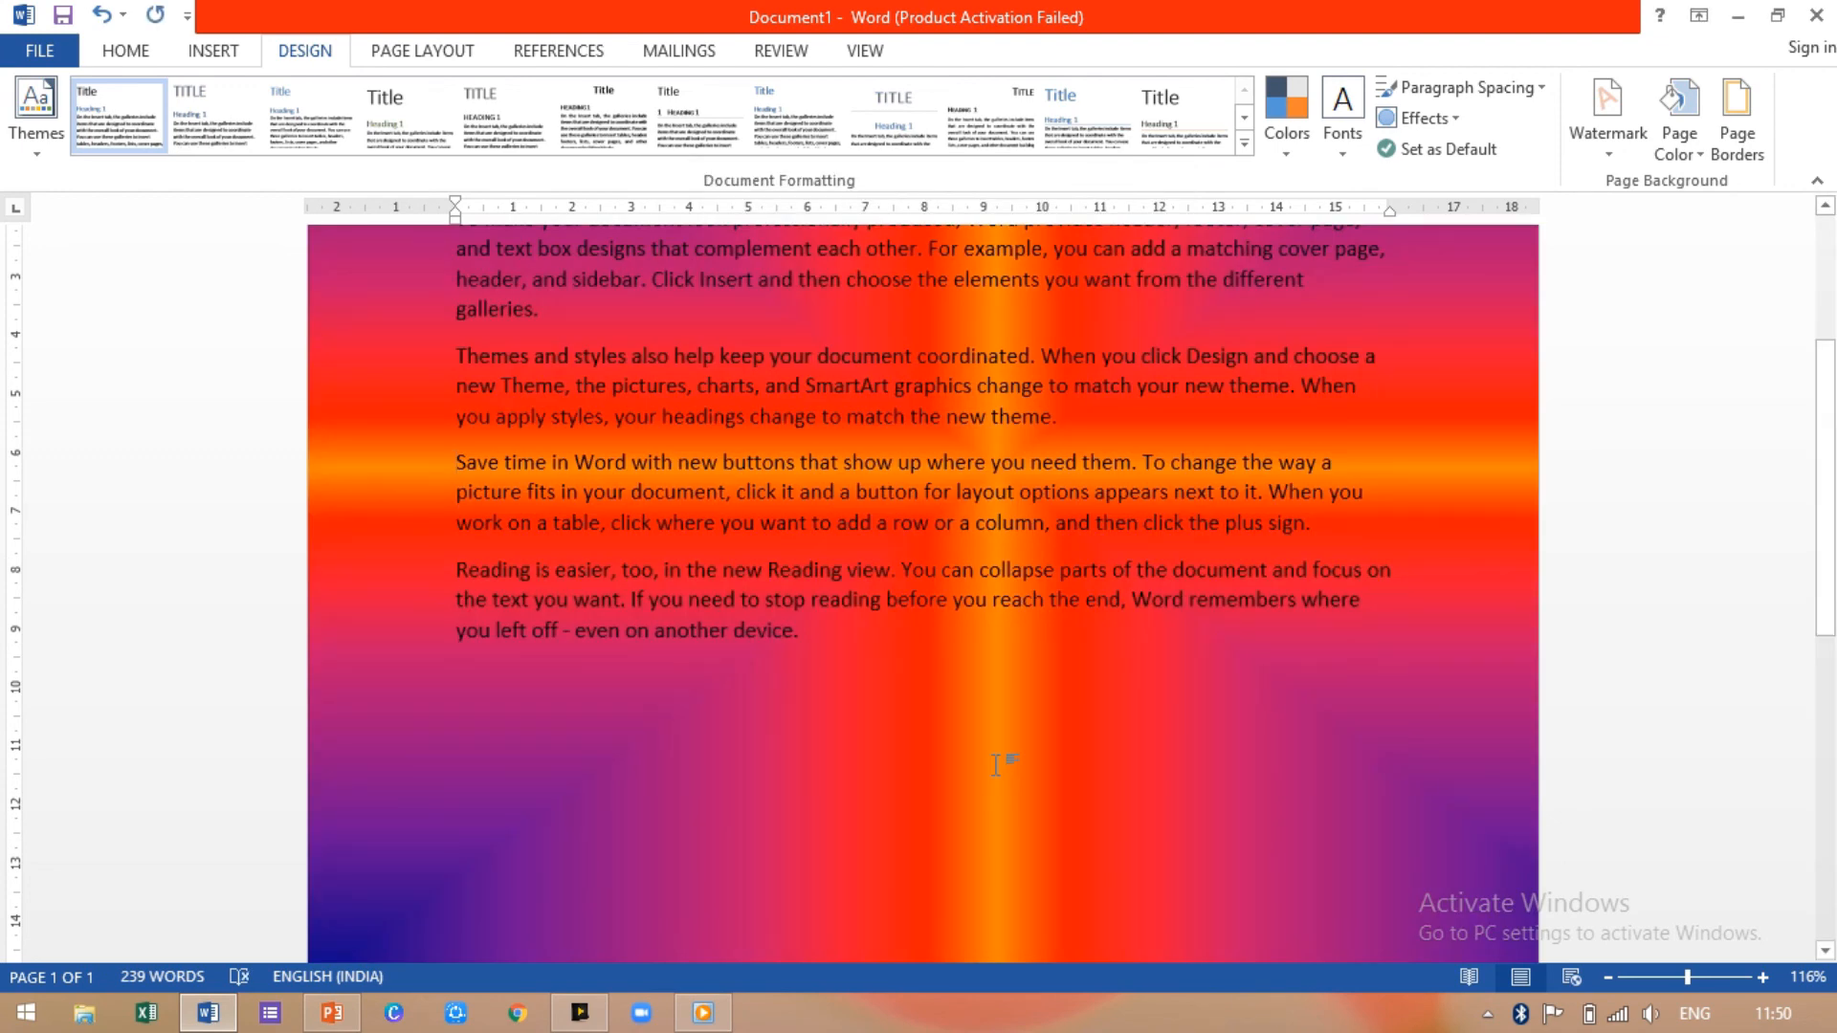
# Step: Leave the page colour unchanged and bring up the Page Border settings
pyautogui.click(1677, 132)
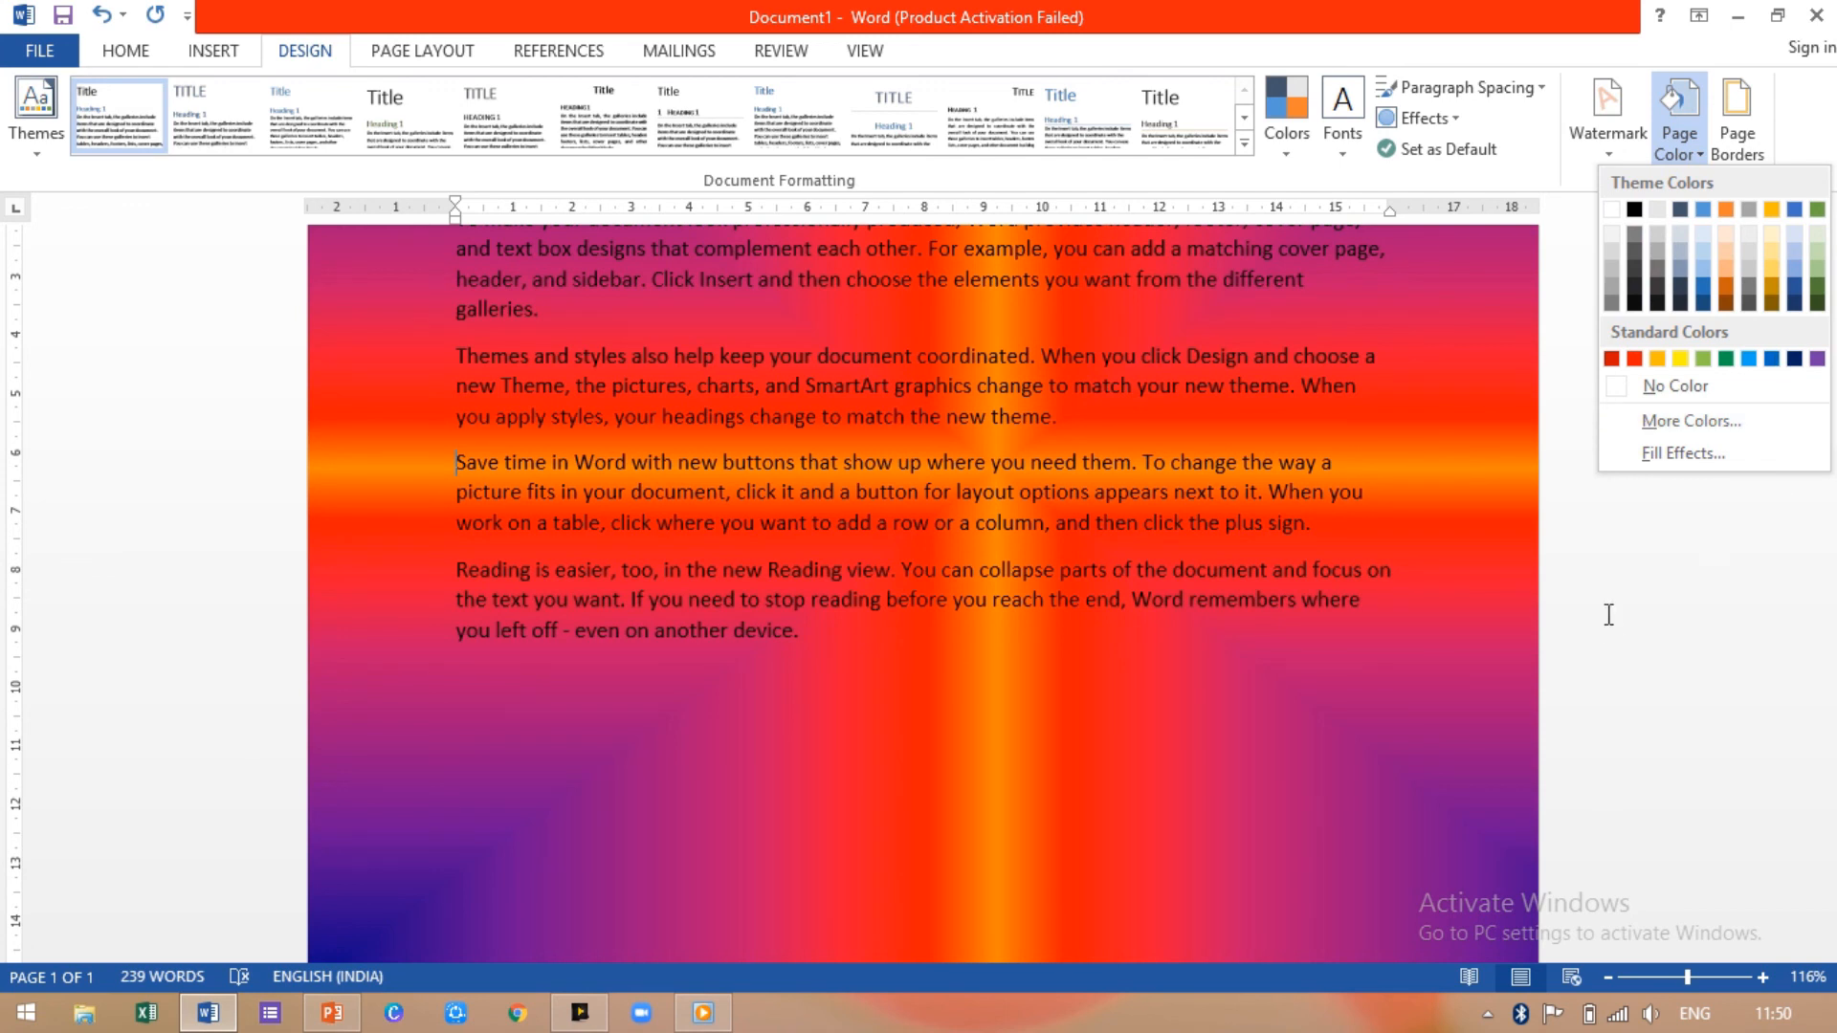
pyautogui.click(1129, 797)
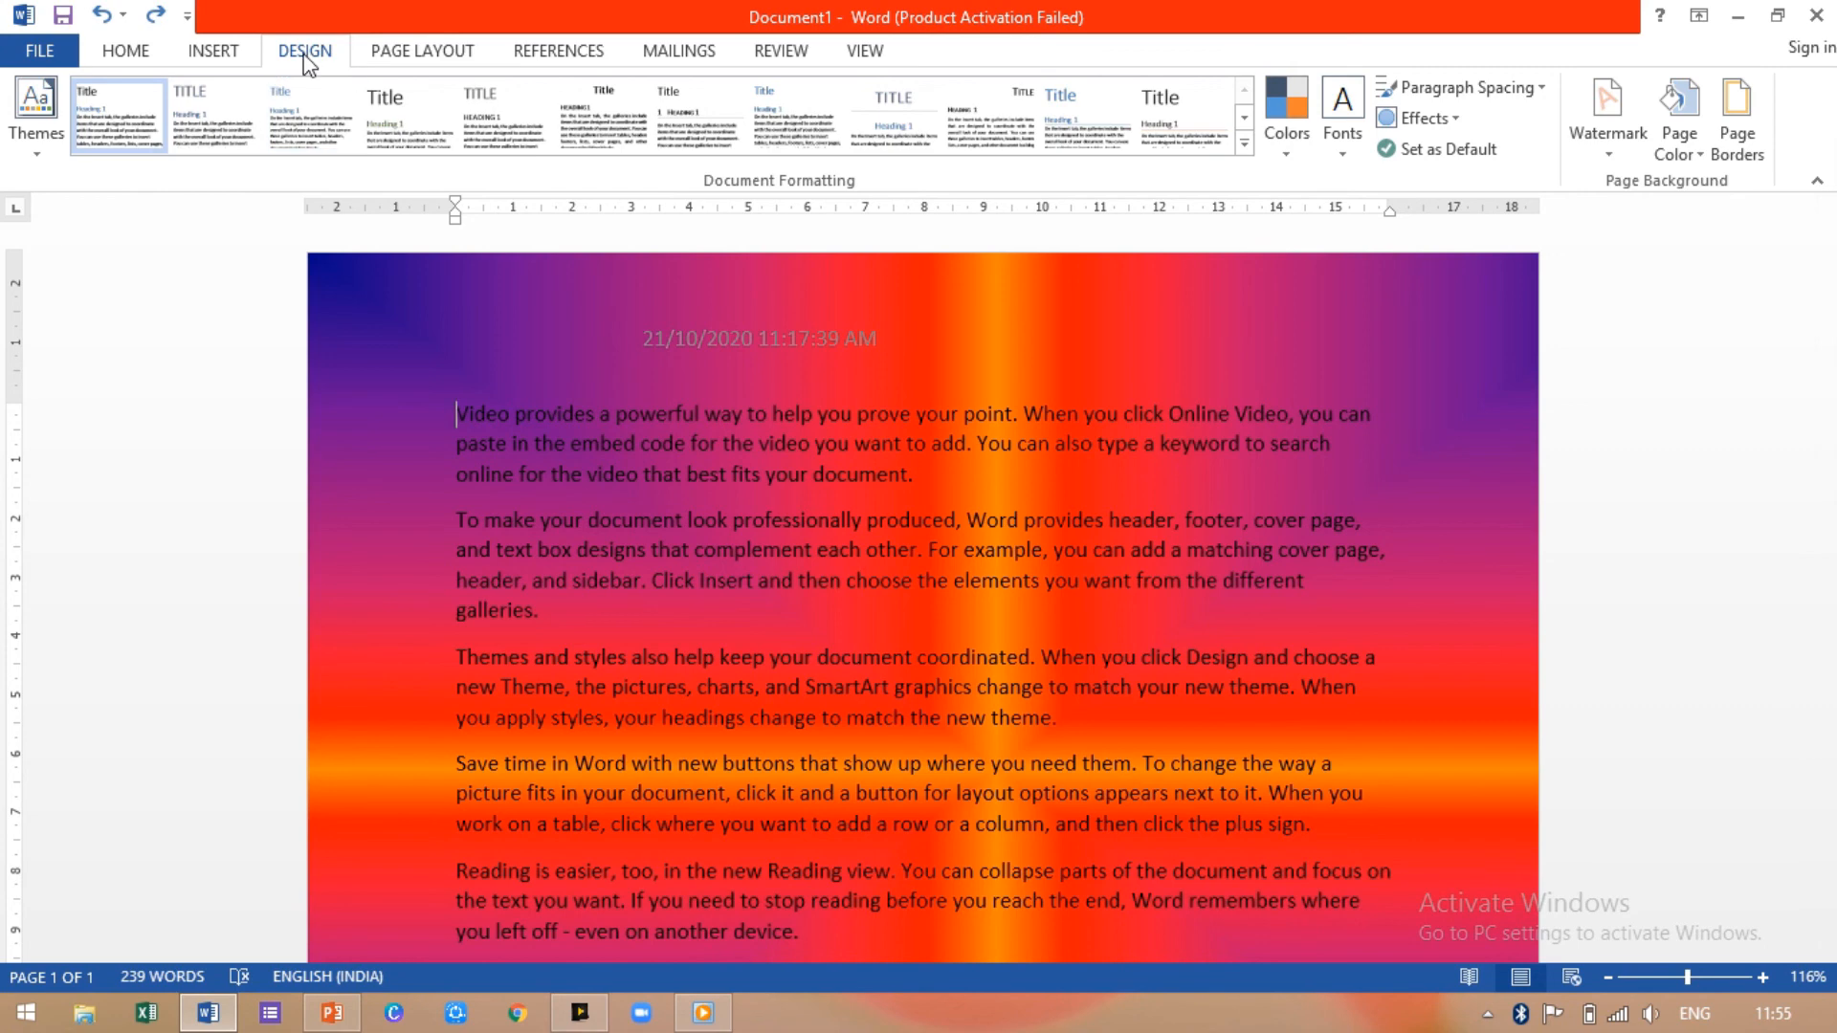
pyautogui.click(1735, 113)
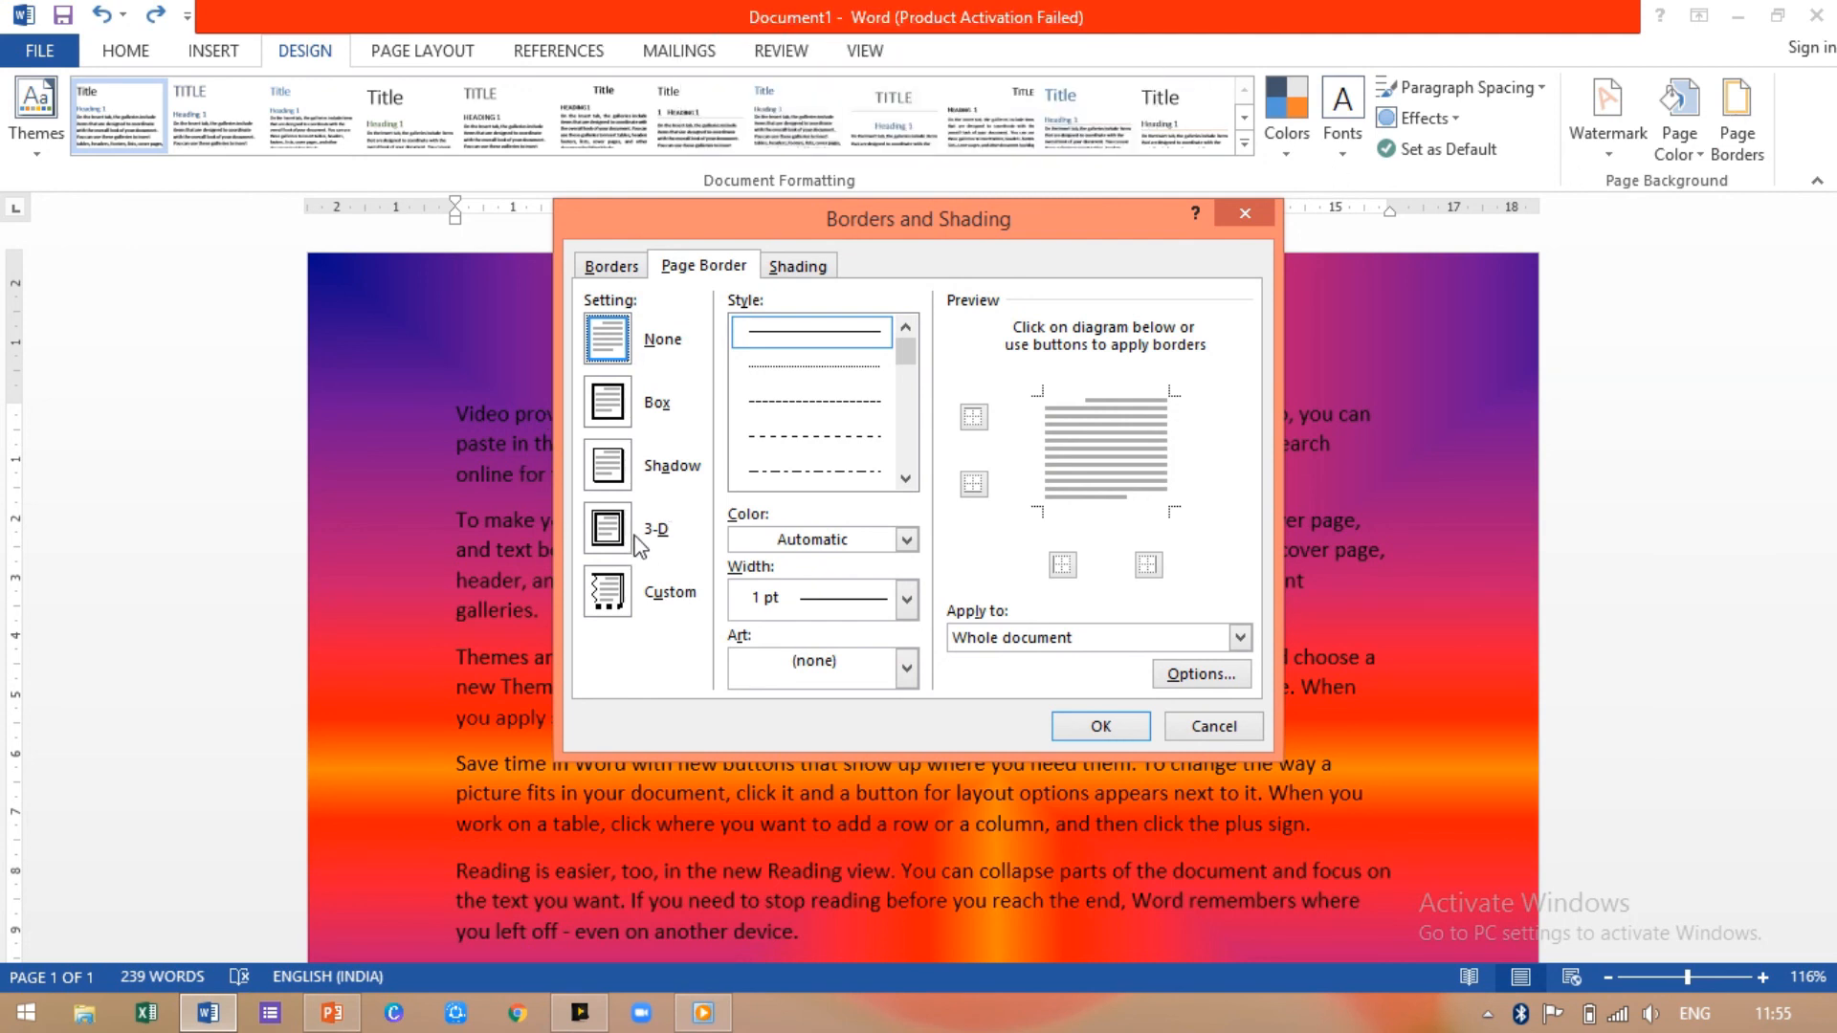
# Step: Give the whole document a white 3 pt double-line 3-D page border
pyautogui.click(602, 541)
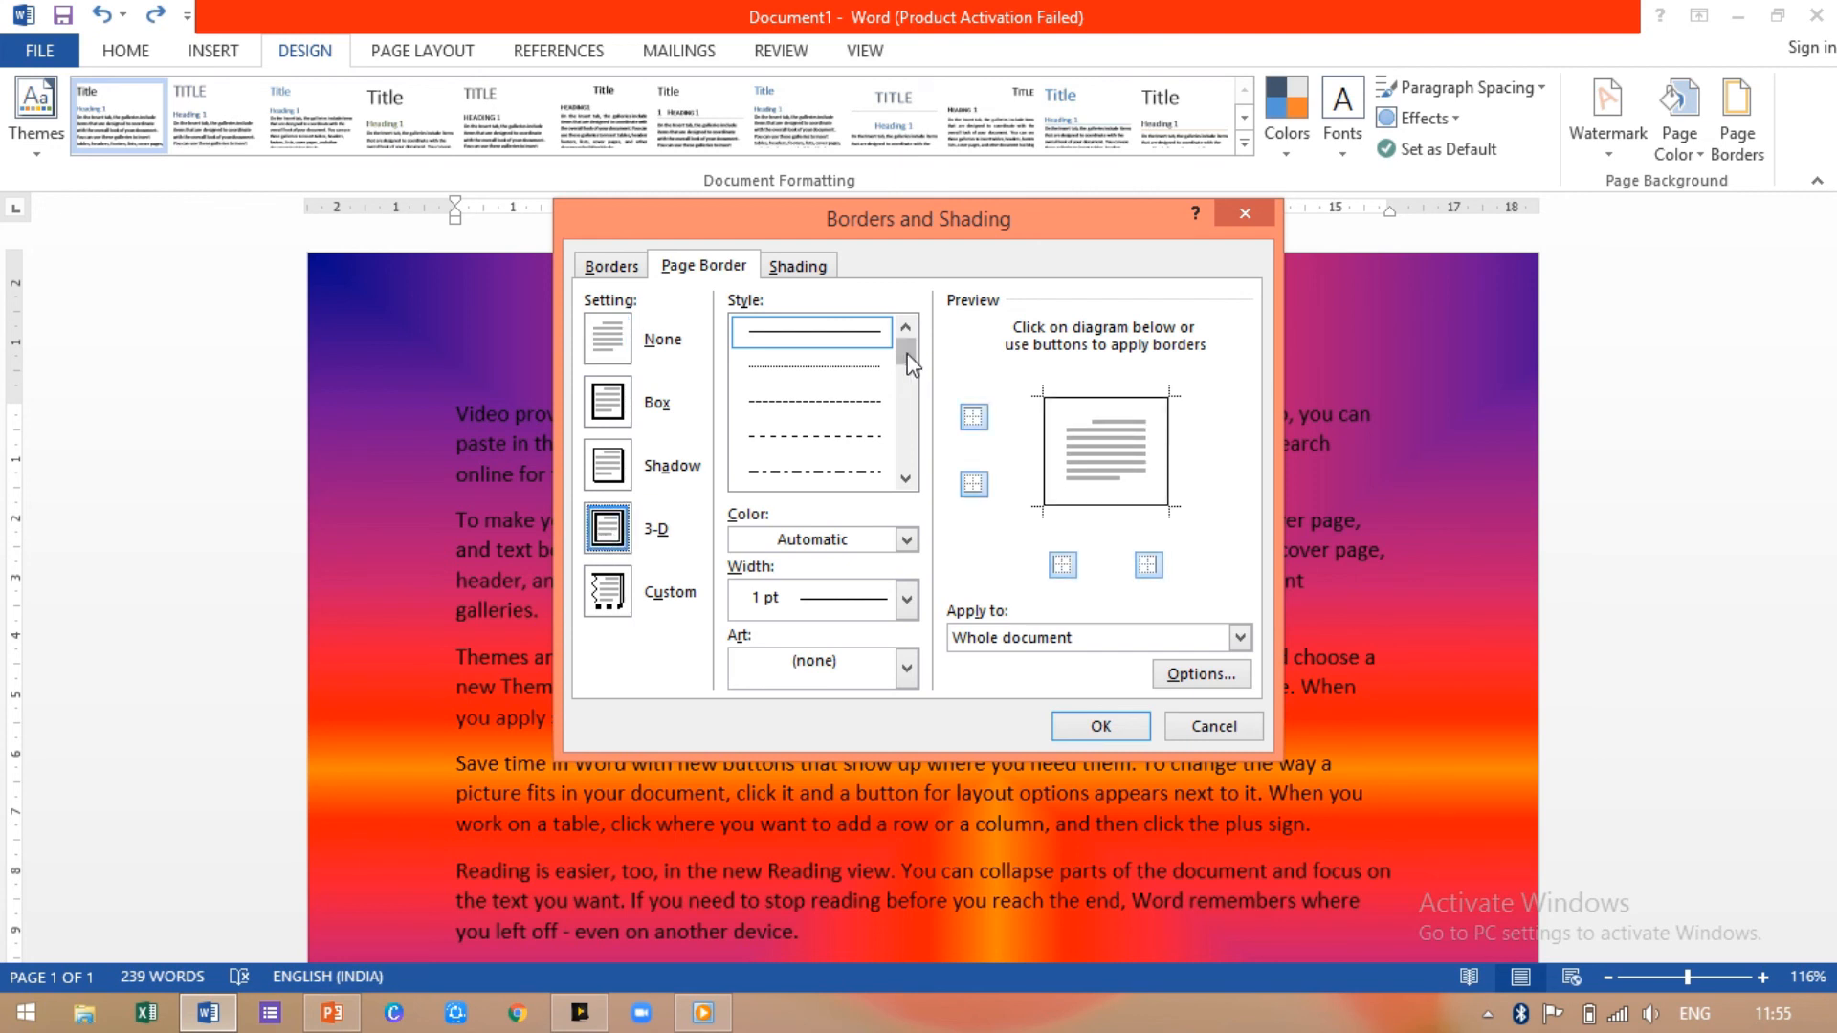
pyautogui.moveTo(909, 363)
pyautogui.mouseDown()
pyautogui.moveTo(907, 428)
pyautogui.moveTo(909, 398)
pyautogui.mouseUp()
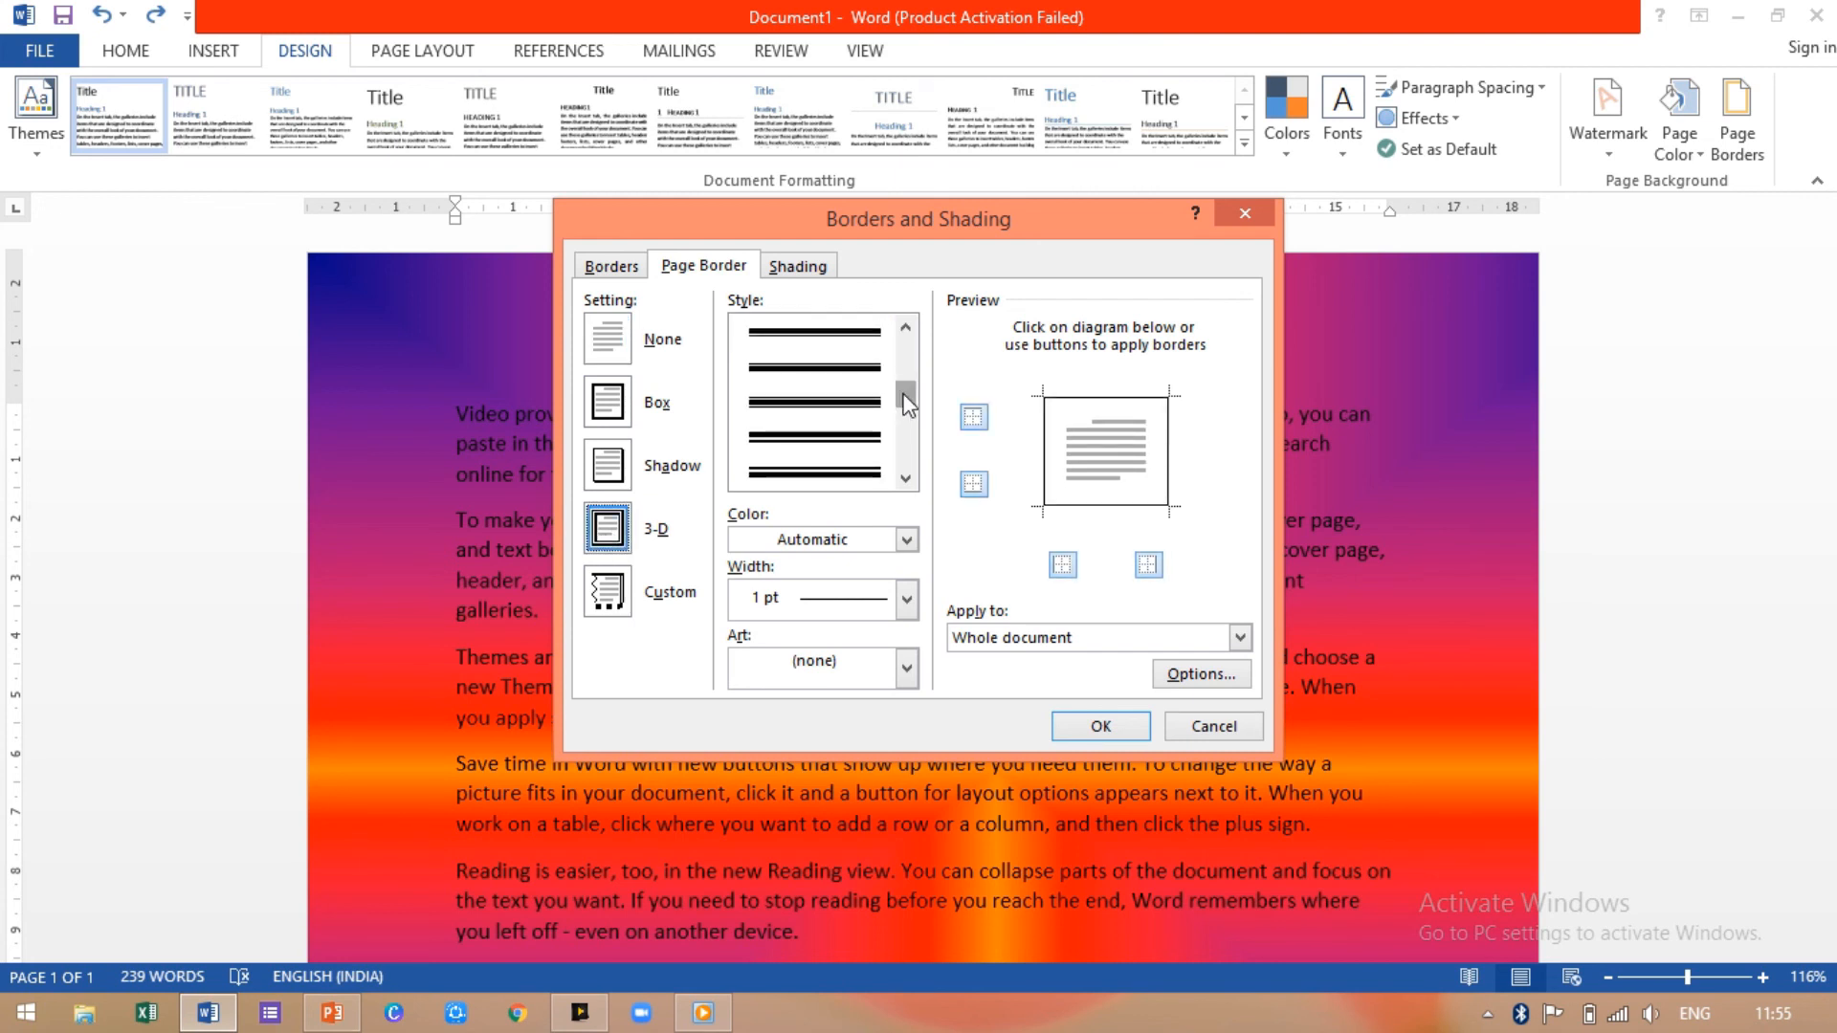
pyautogui.click(799, 474)
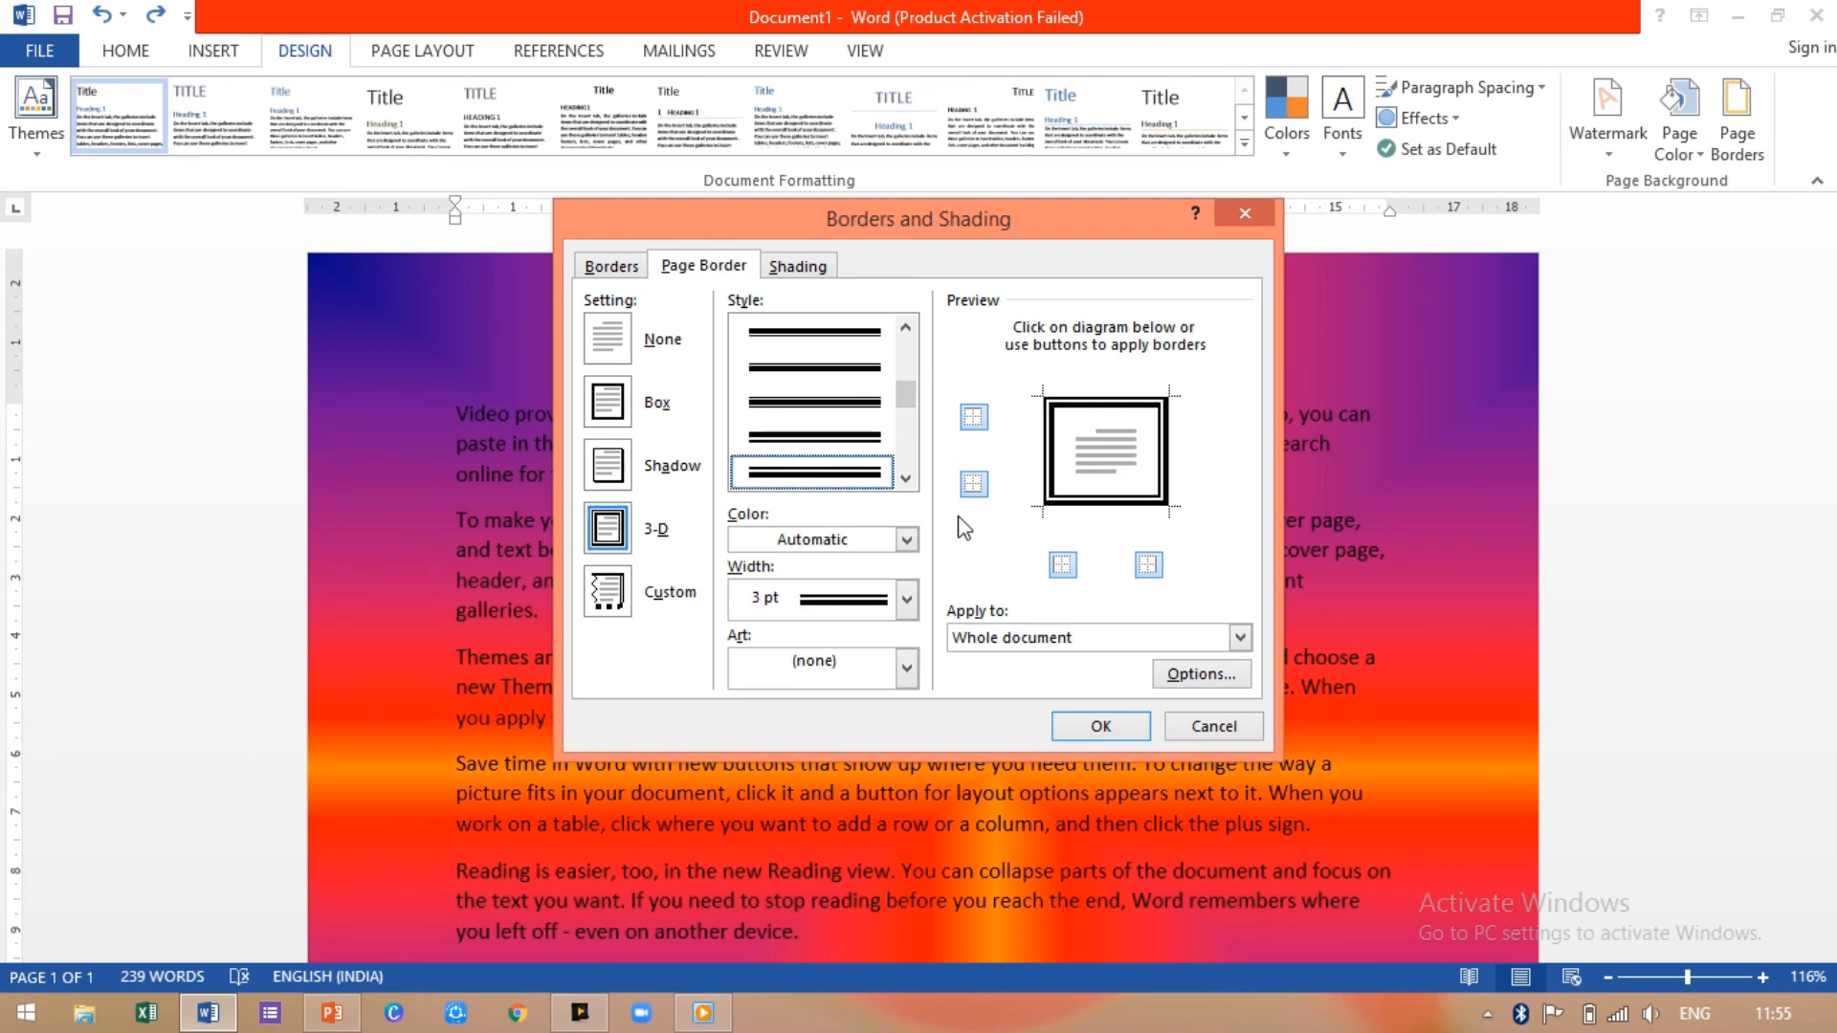
pyautogui.click(907, 539)
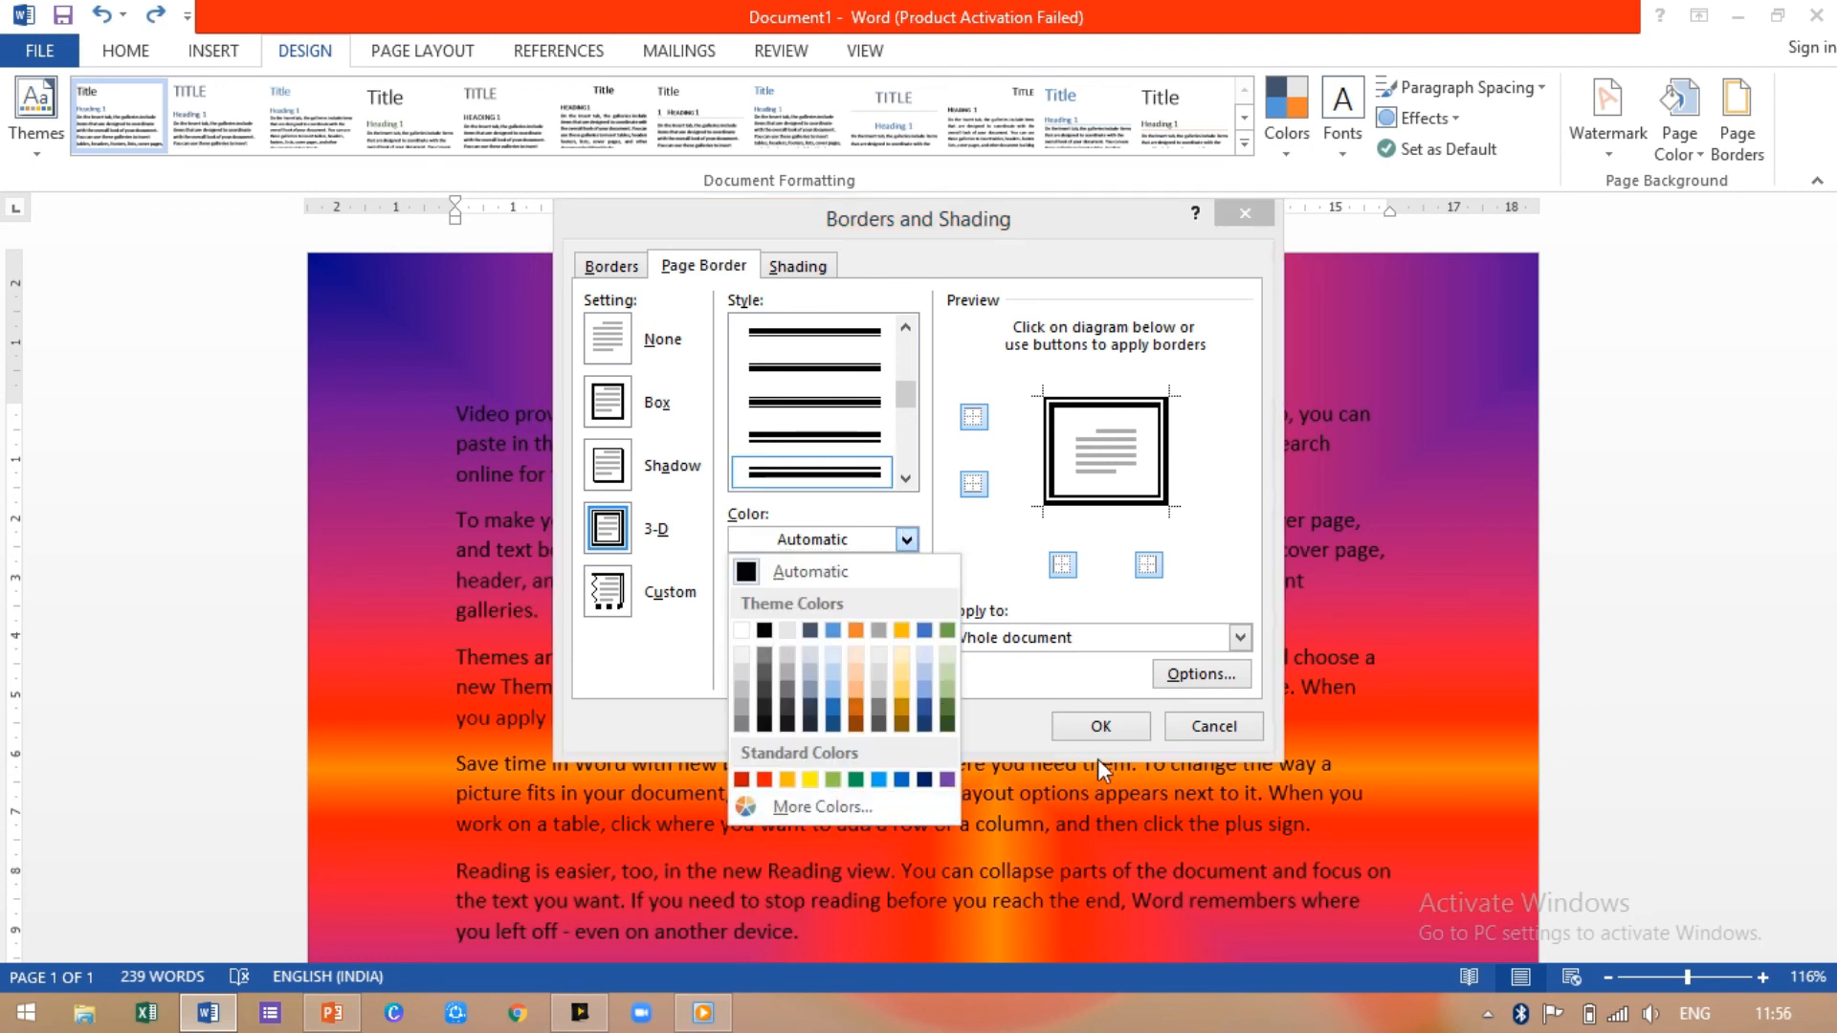
pyautogui.click(742, 632)
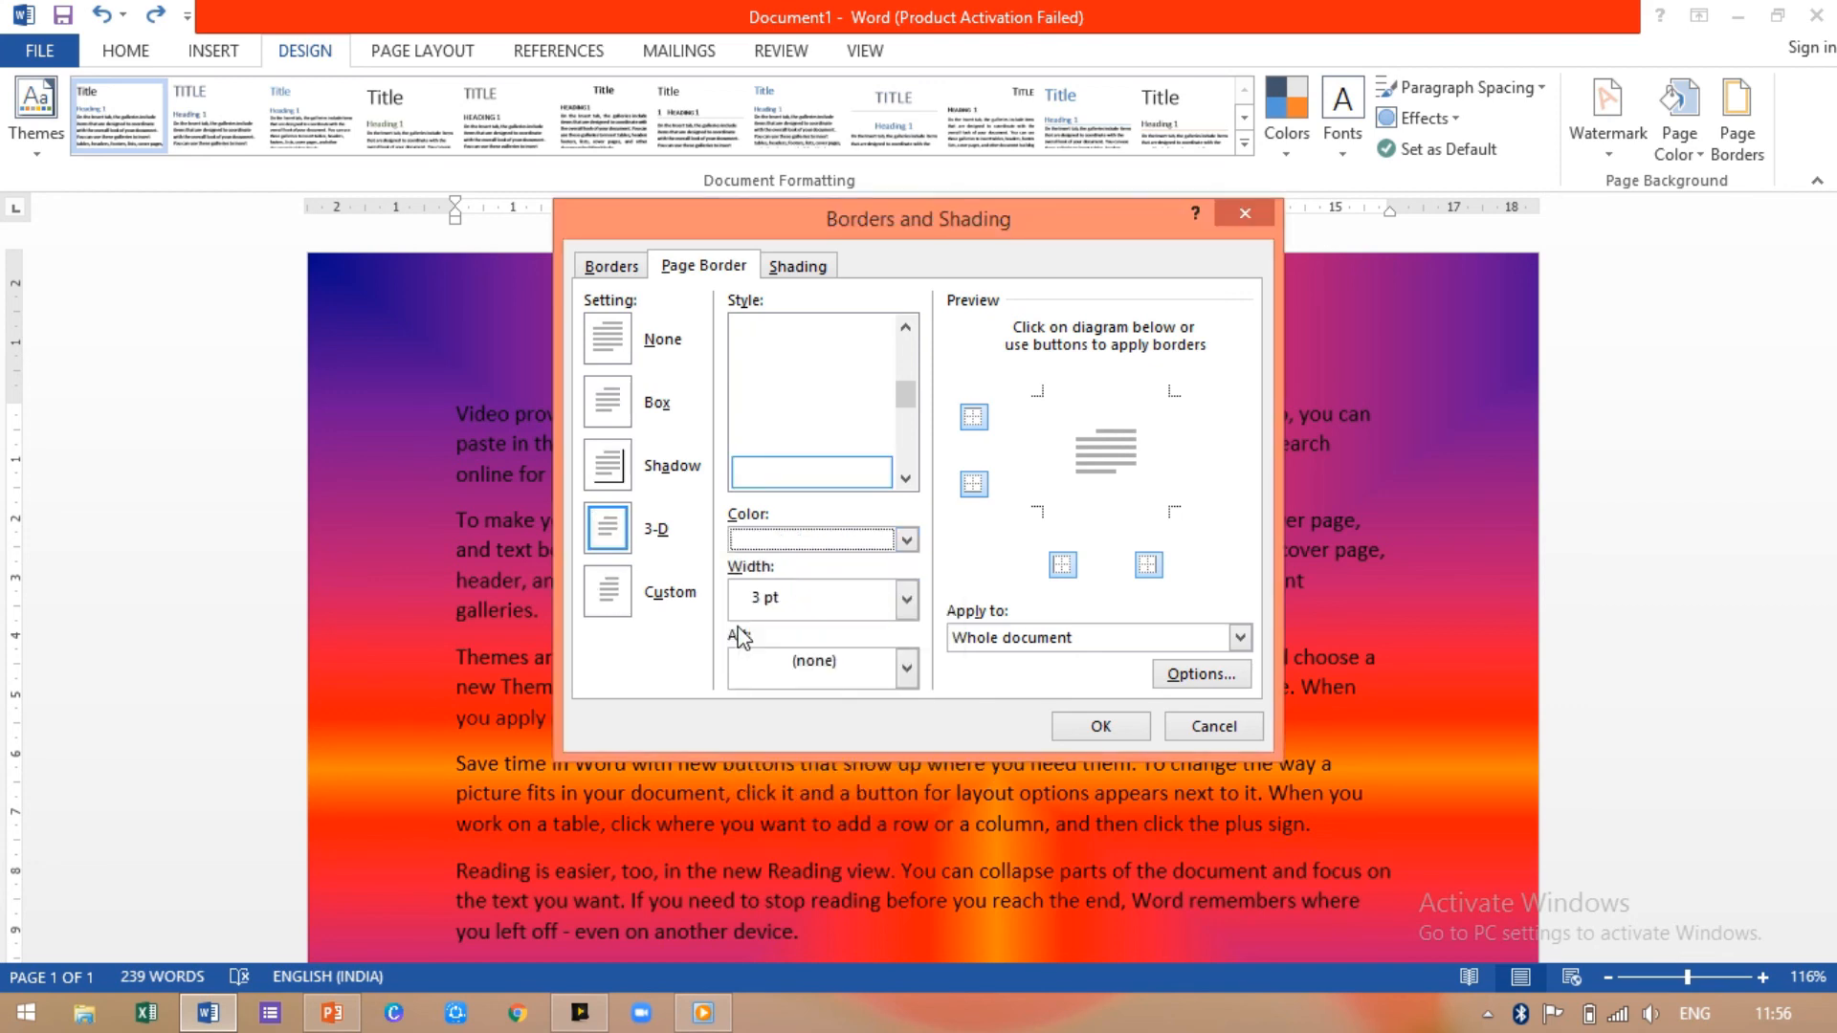
pyautogui.click(1100, 726)
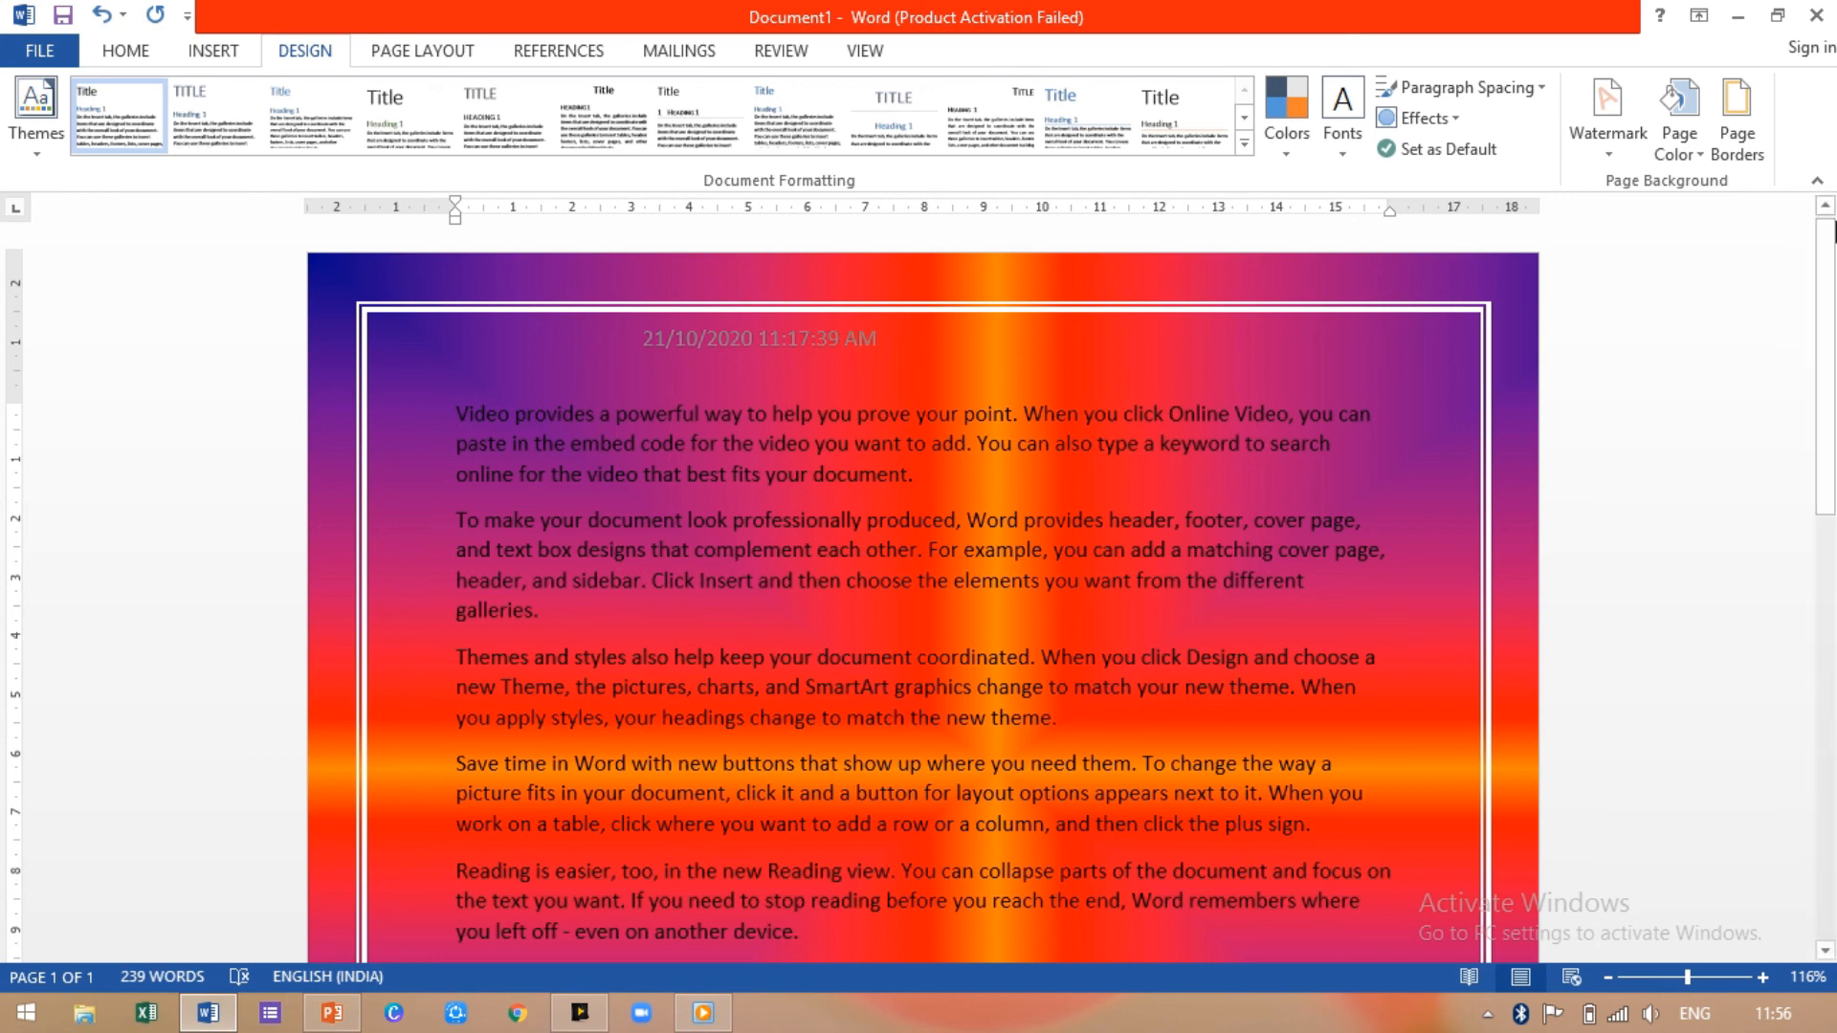
# Step: Replace the white line border with a 12 pt yellow star art page border
pyautogui.click(1737, 134)
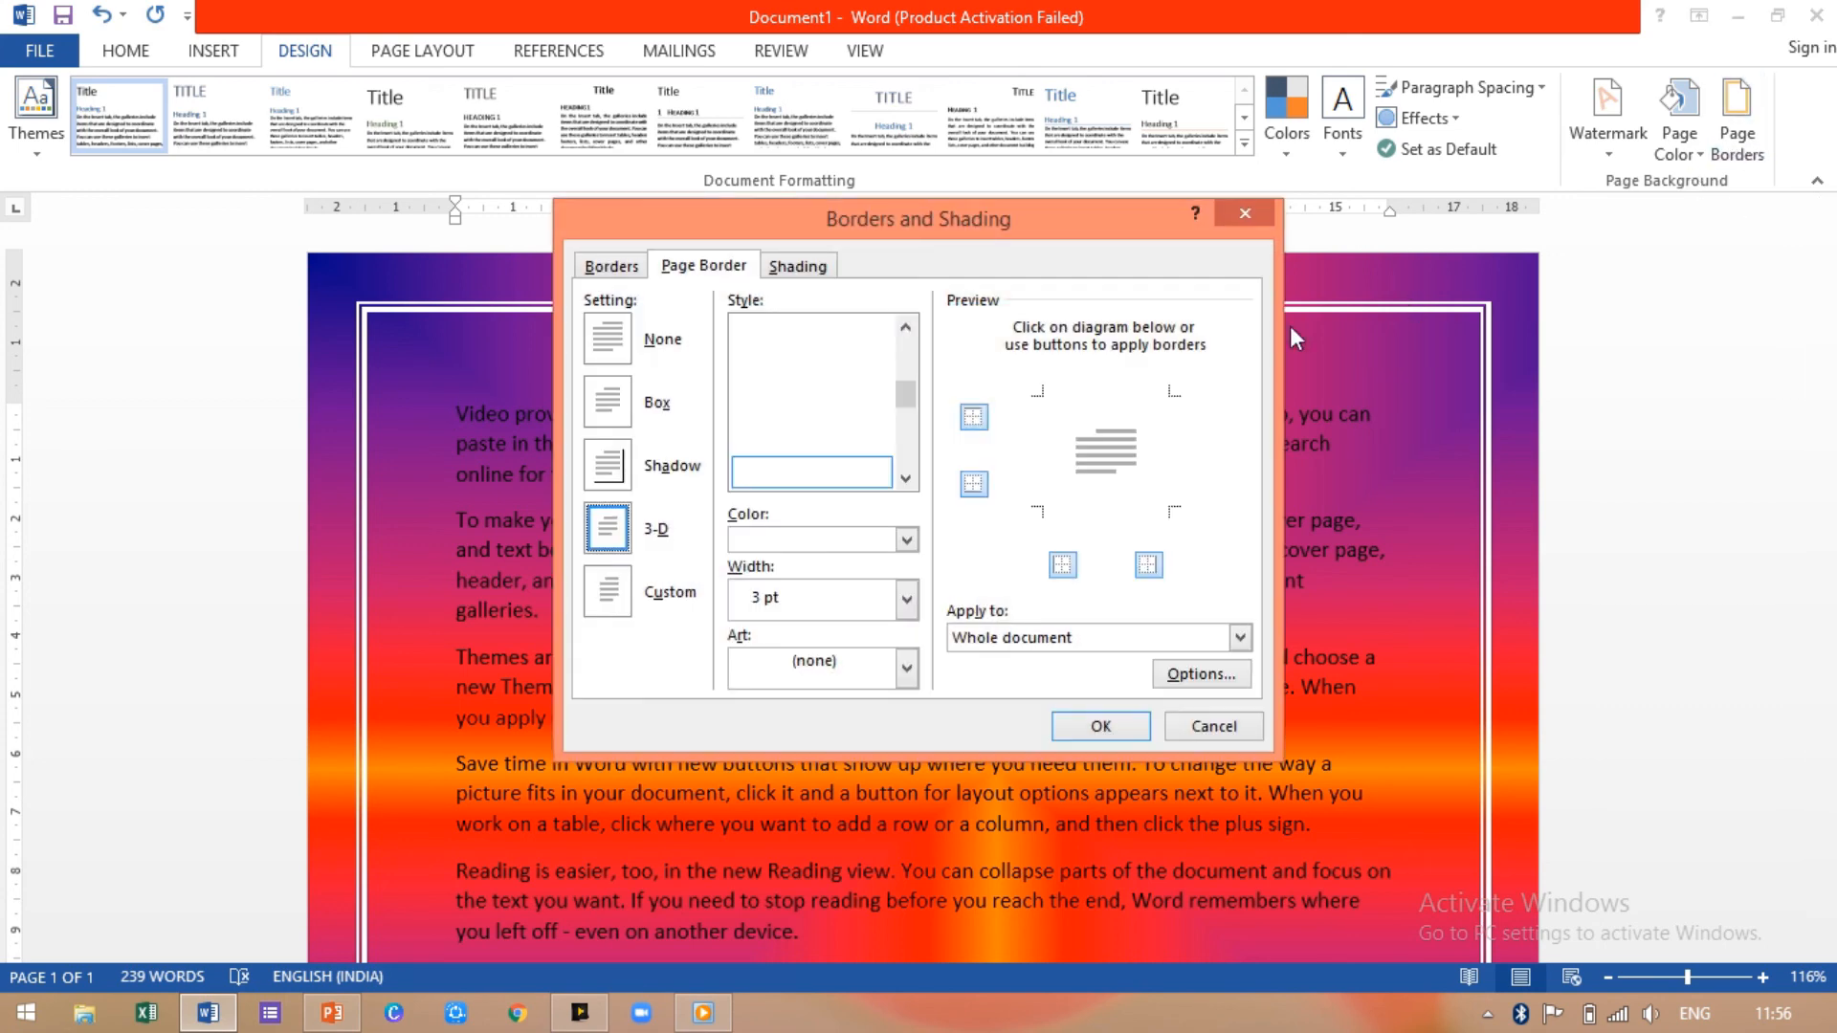
pyautogui.click(906, 669)
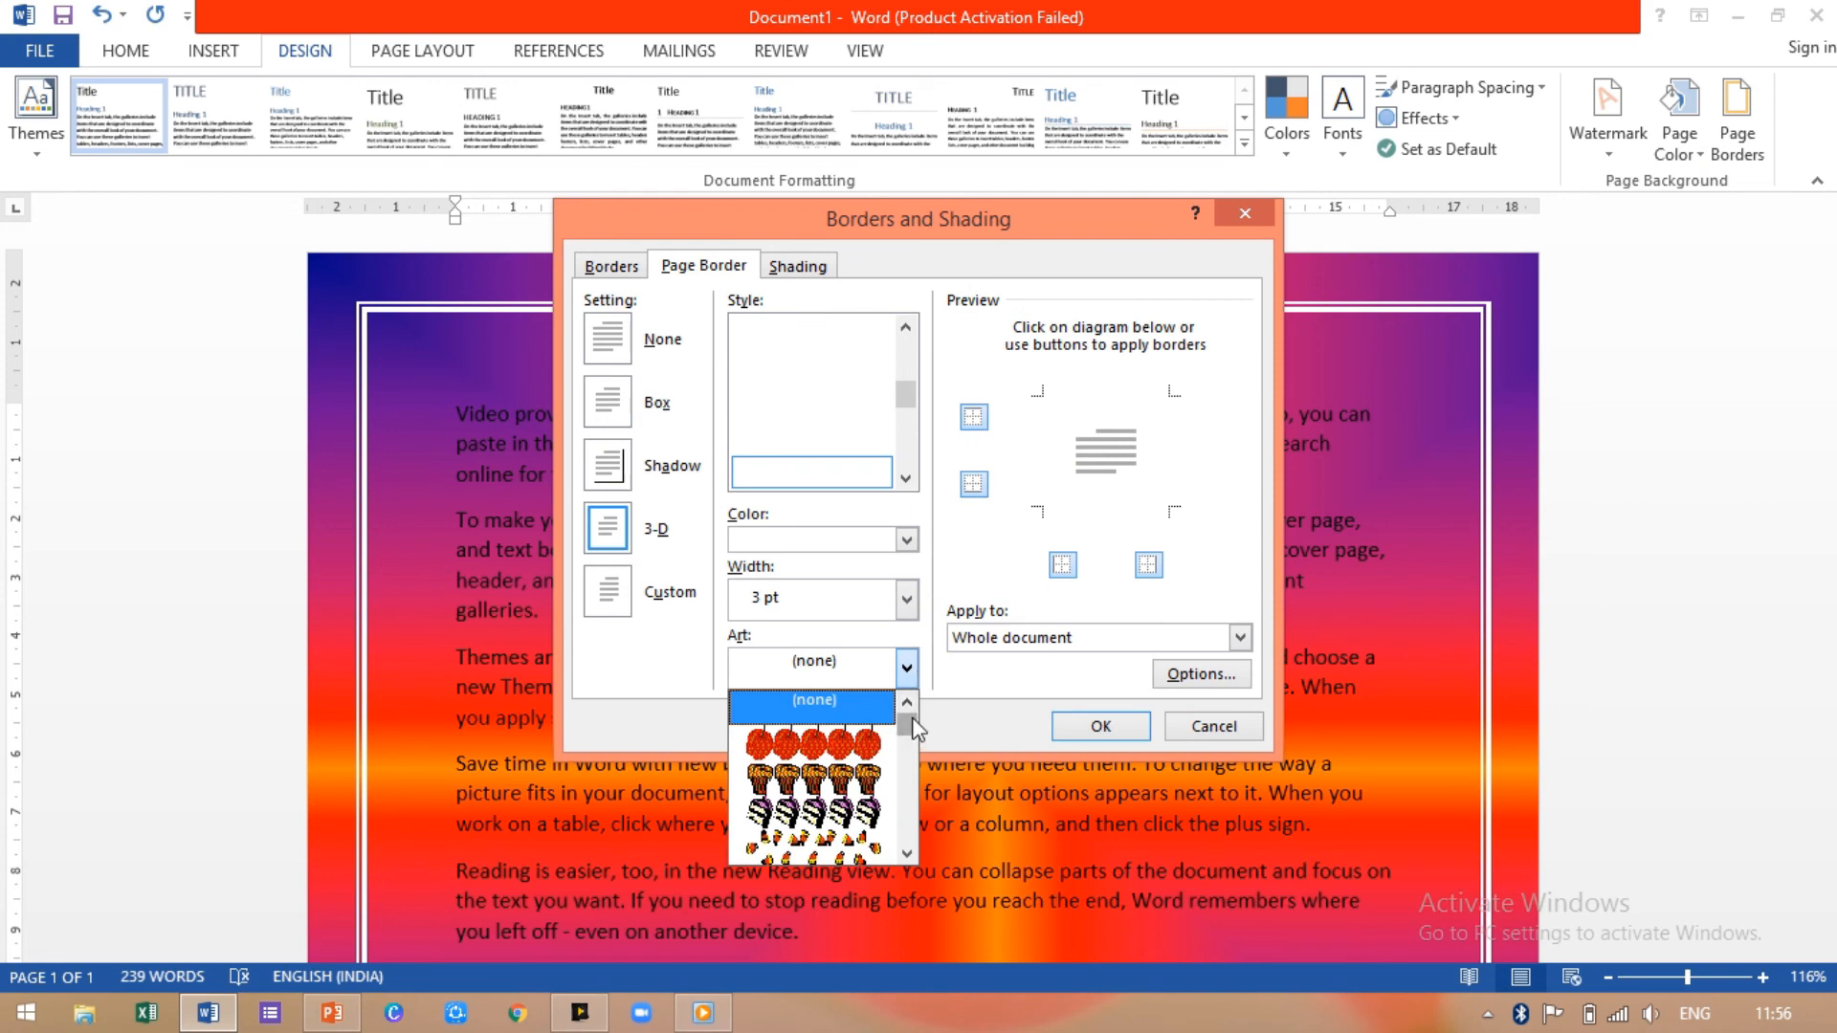
pyautogui.moveTo(907, 725)
pyautogui.mouseDown()
pyautogui.moveTo(911, 773)
pyautogui.moveTo(902, 725)
pyautogui.mouseUp()
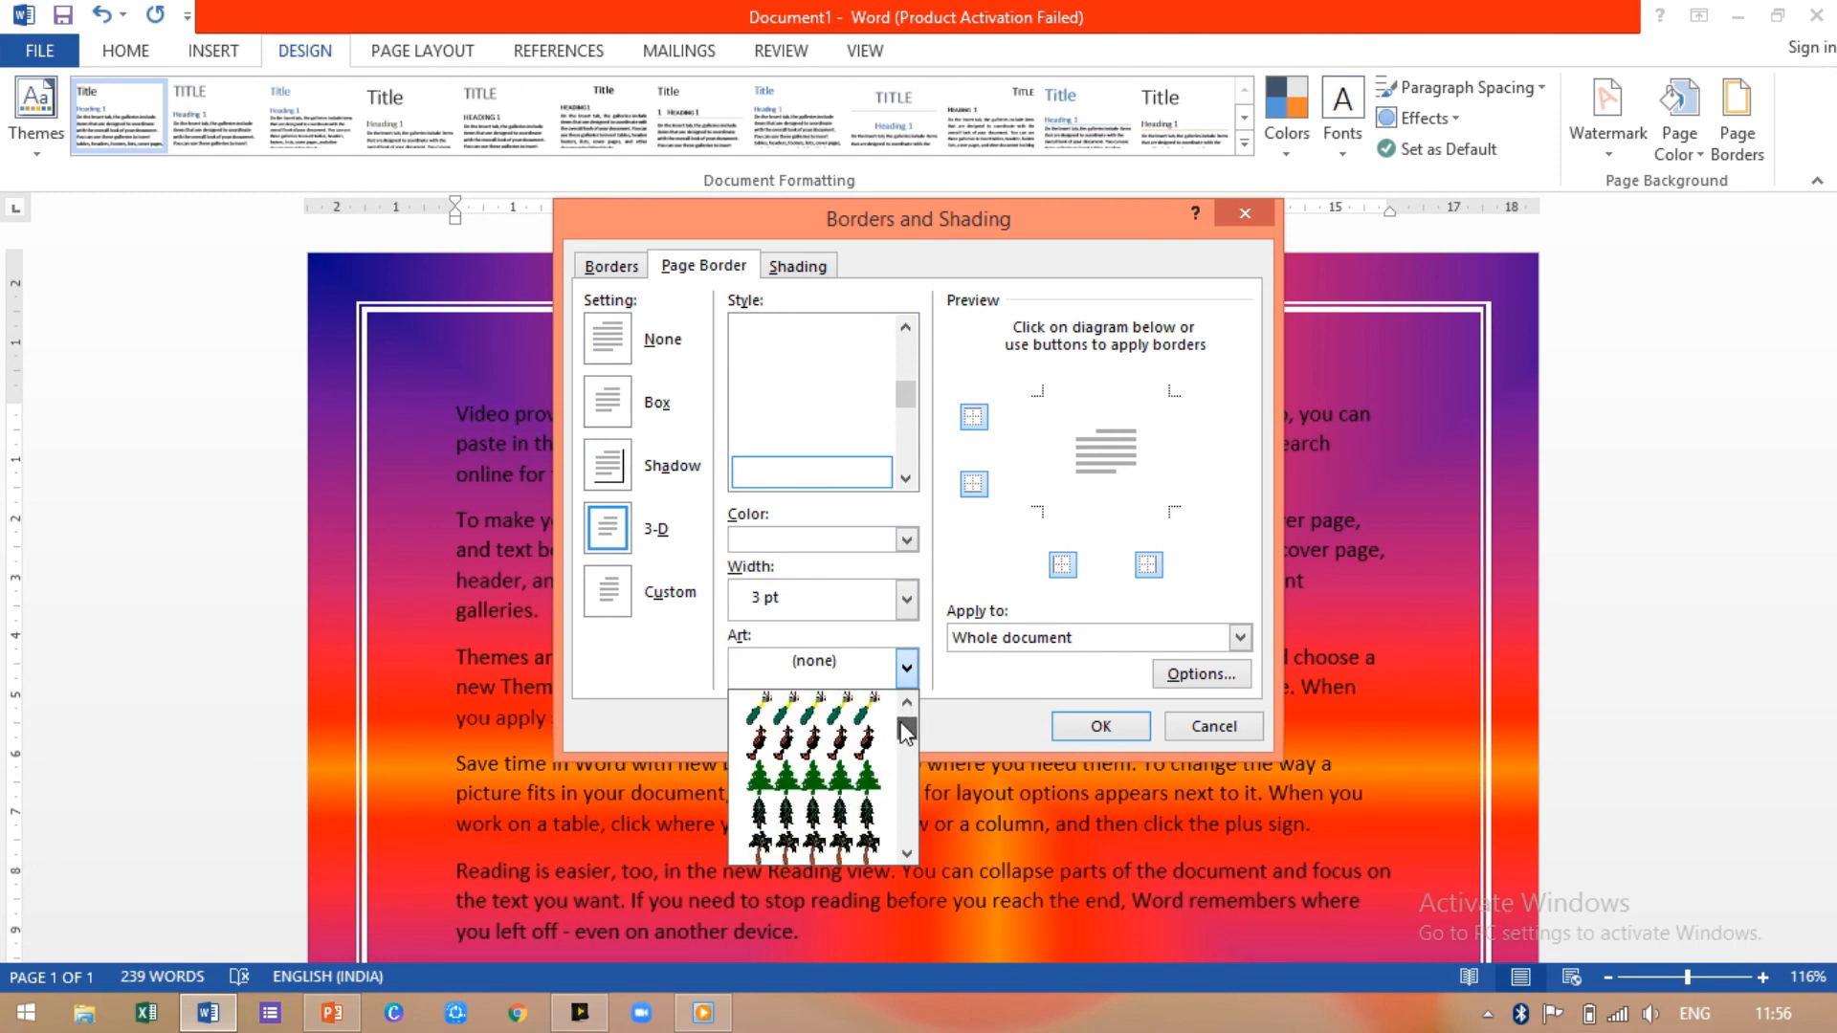
pyautogui.moveTo(899, 721); pyautogui.dragTo(899, 733)
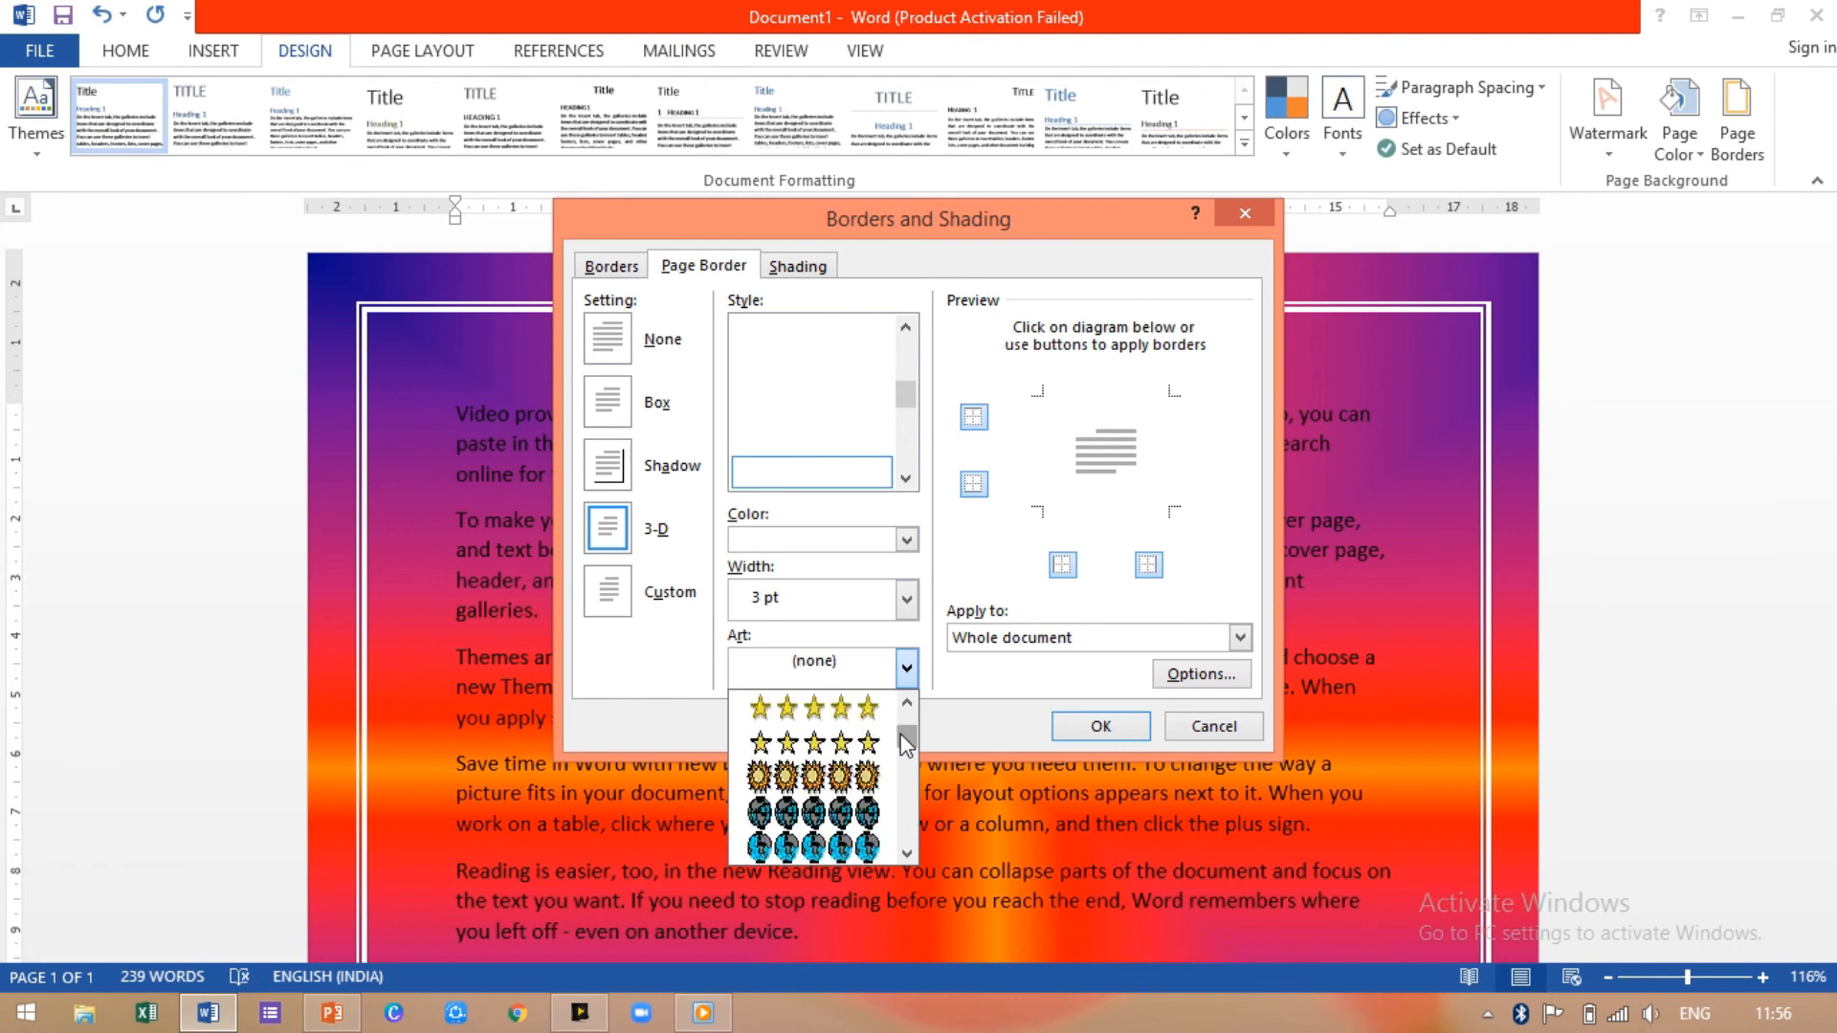
pyautogui.click(848, 739)
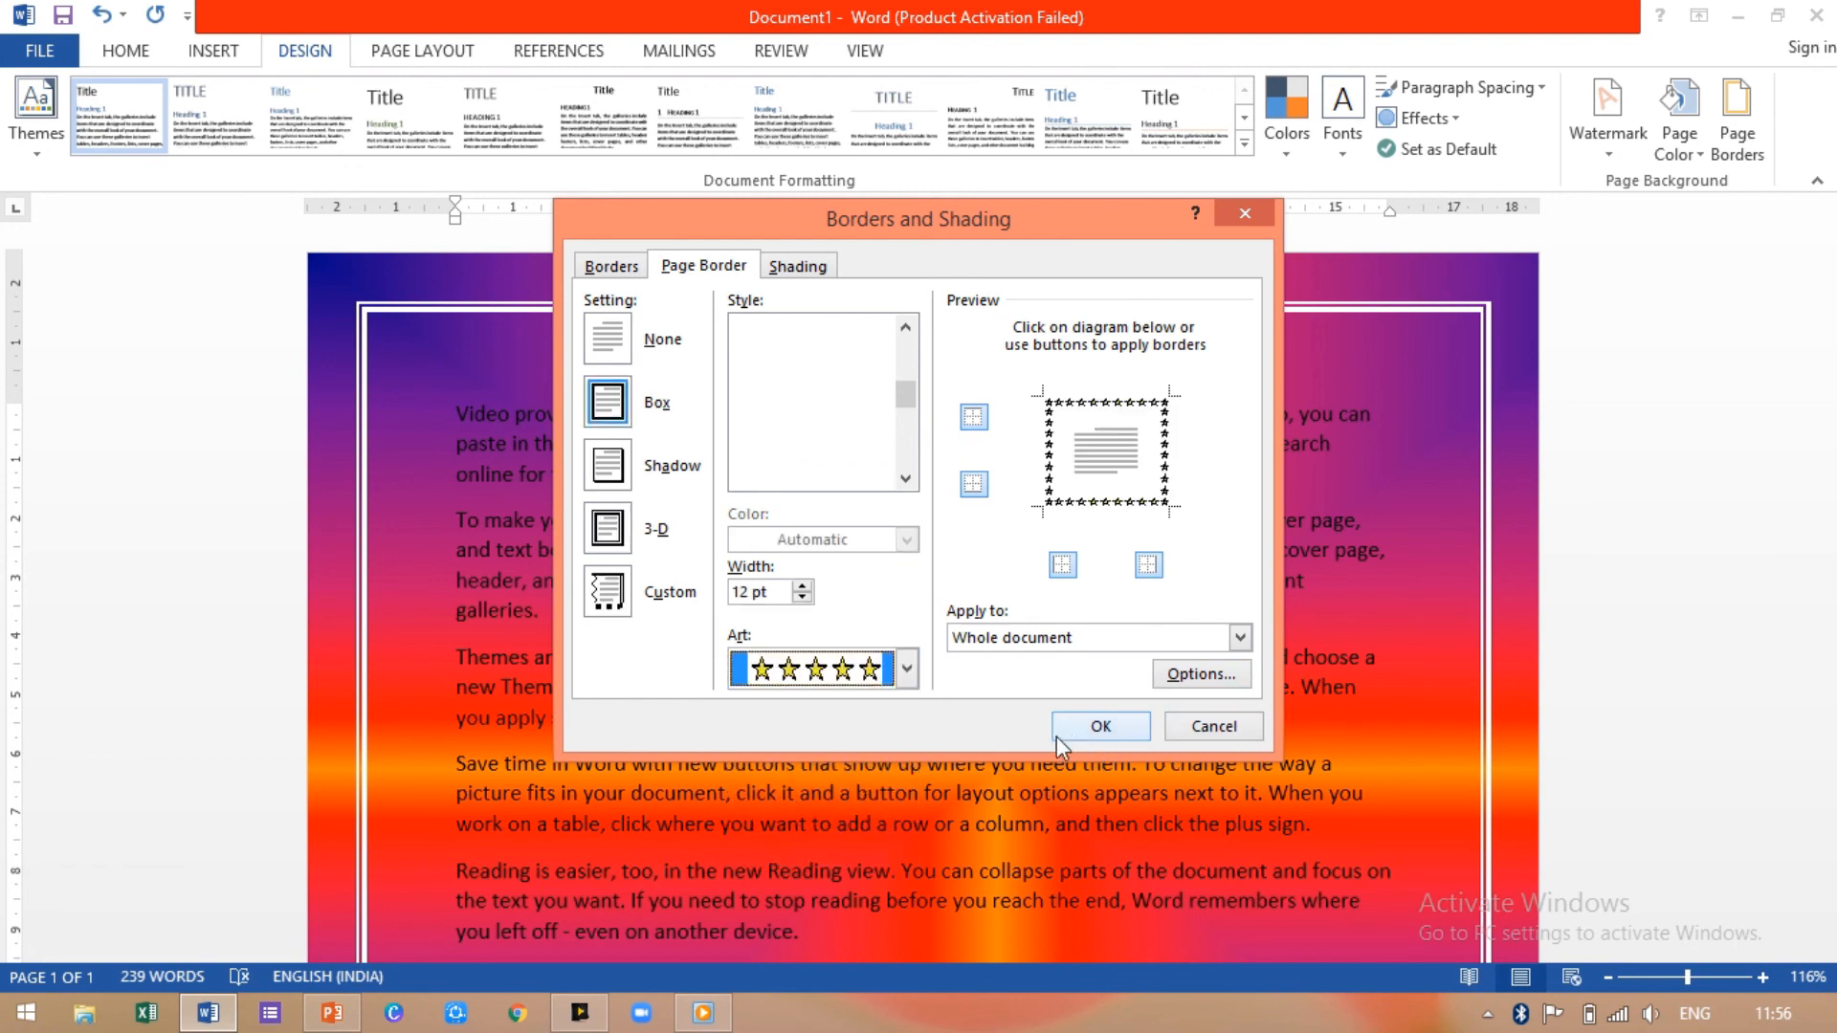
pyautogui.click(1091, 725)
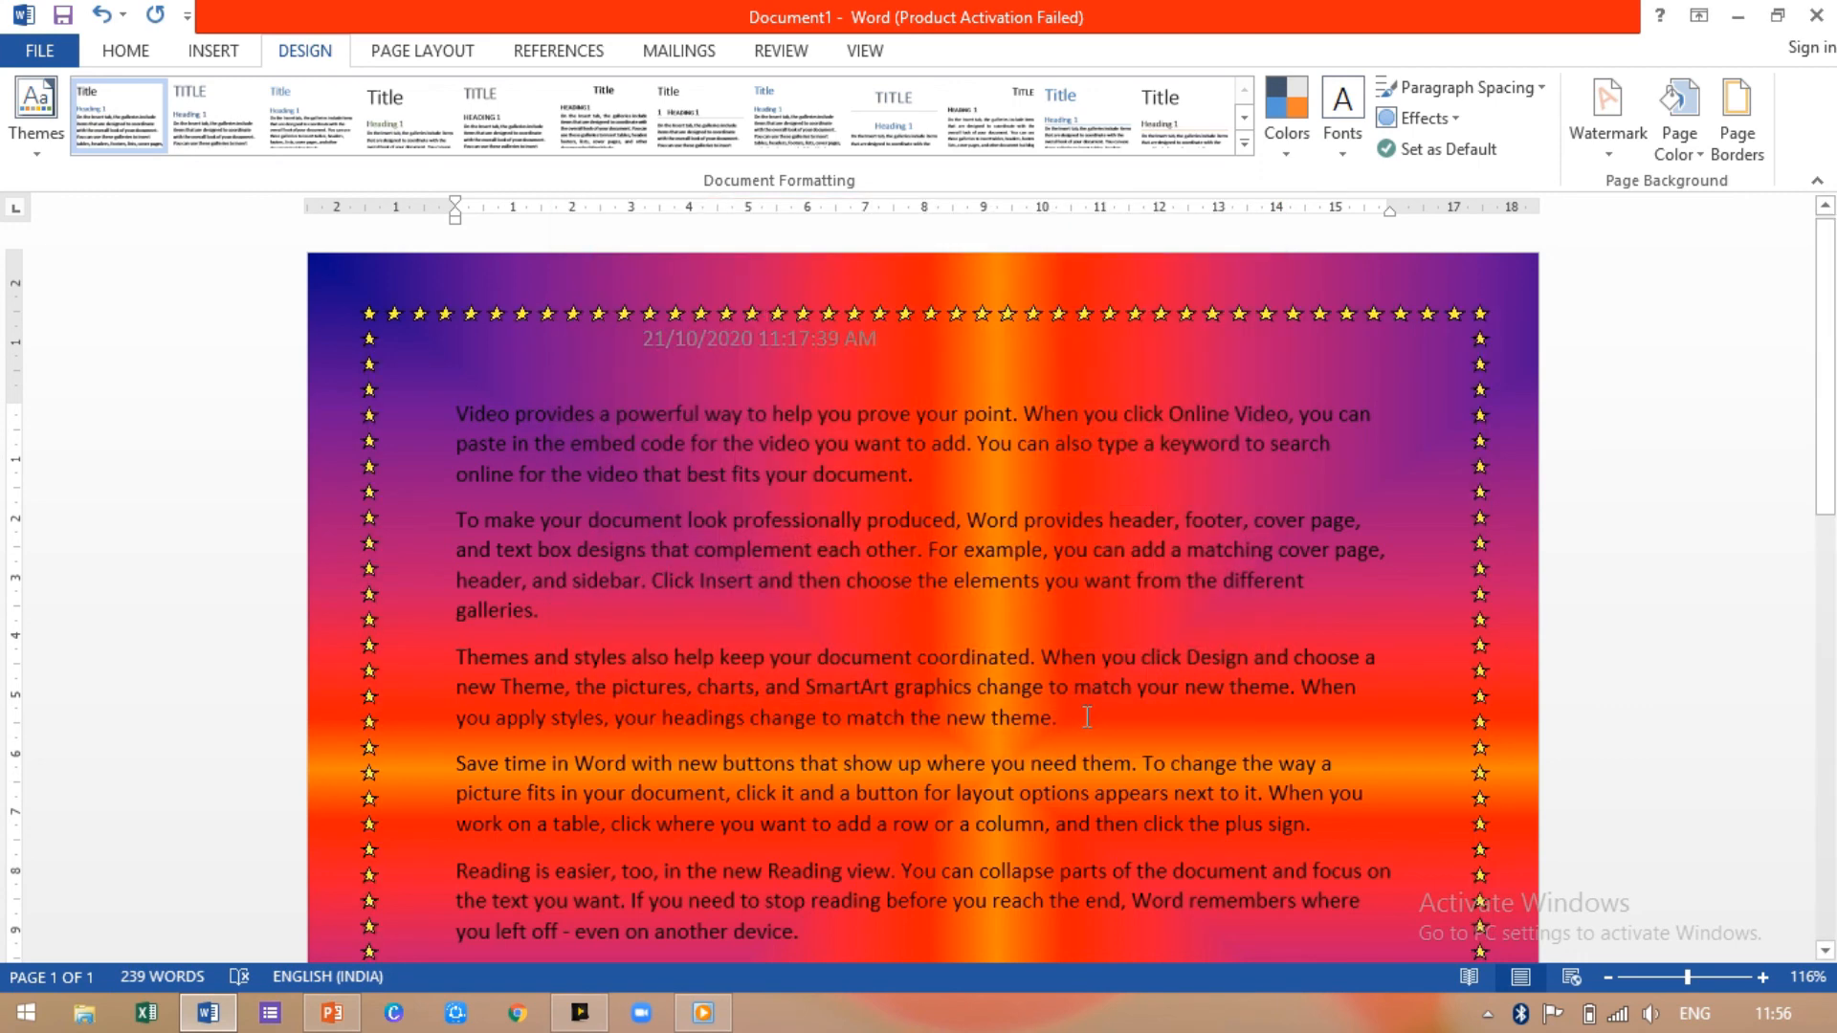